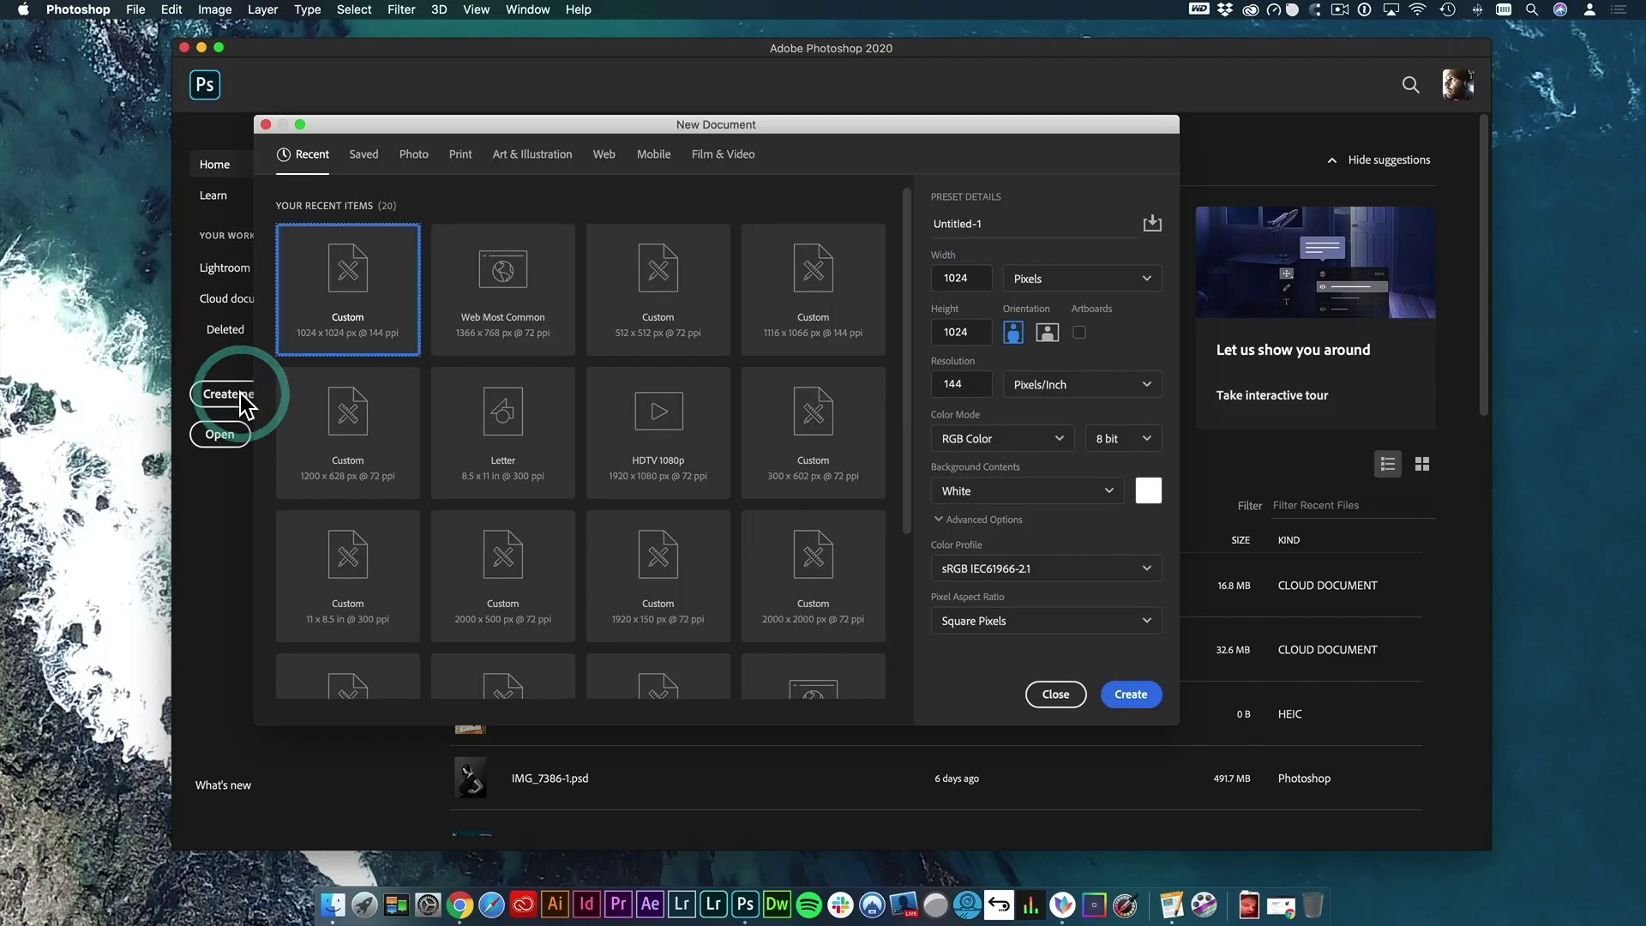
- Create a blank 1024 × 1024 px, 144 ppi RGB document with a white background
click(1131, 692)
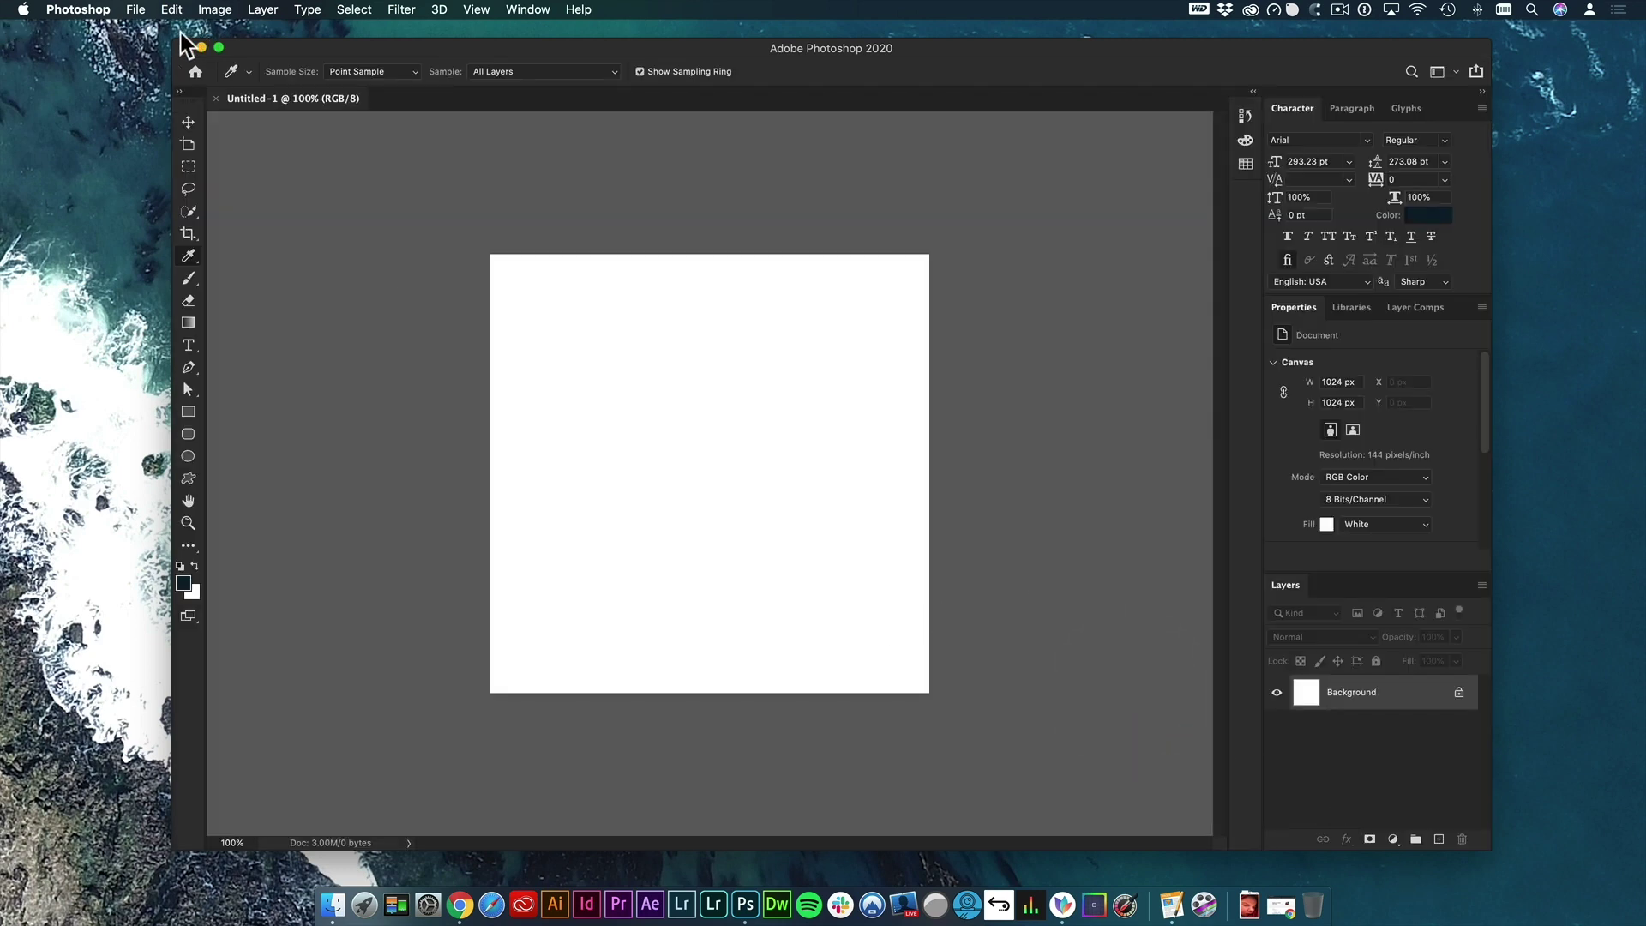
- Shrink the Photoshop window and move it up-right, then check the workspace and extra-tools lists
drag(174, 41, 592, 242)
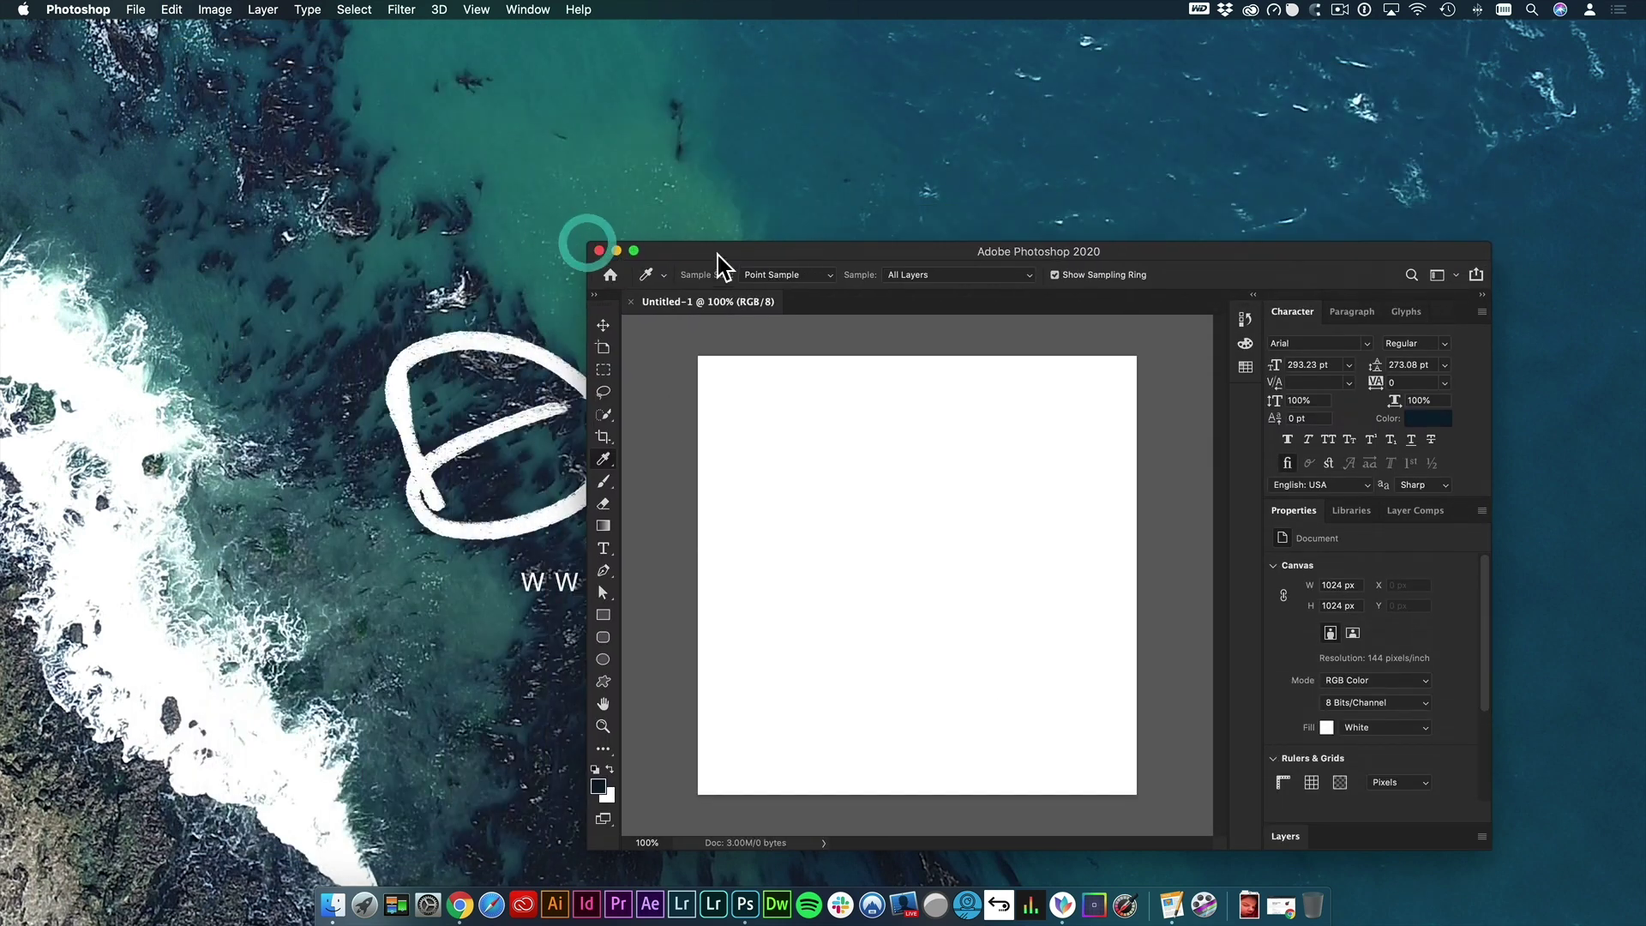
drag(717, 256, 759, 177)
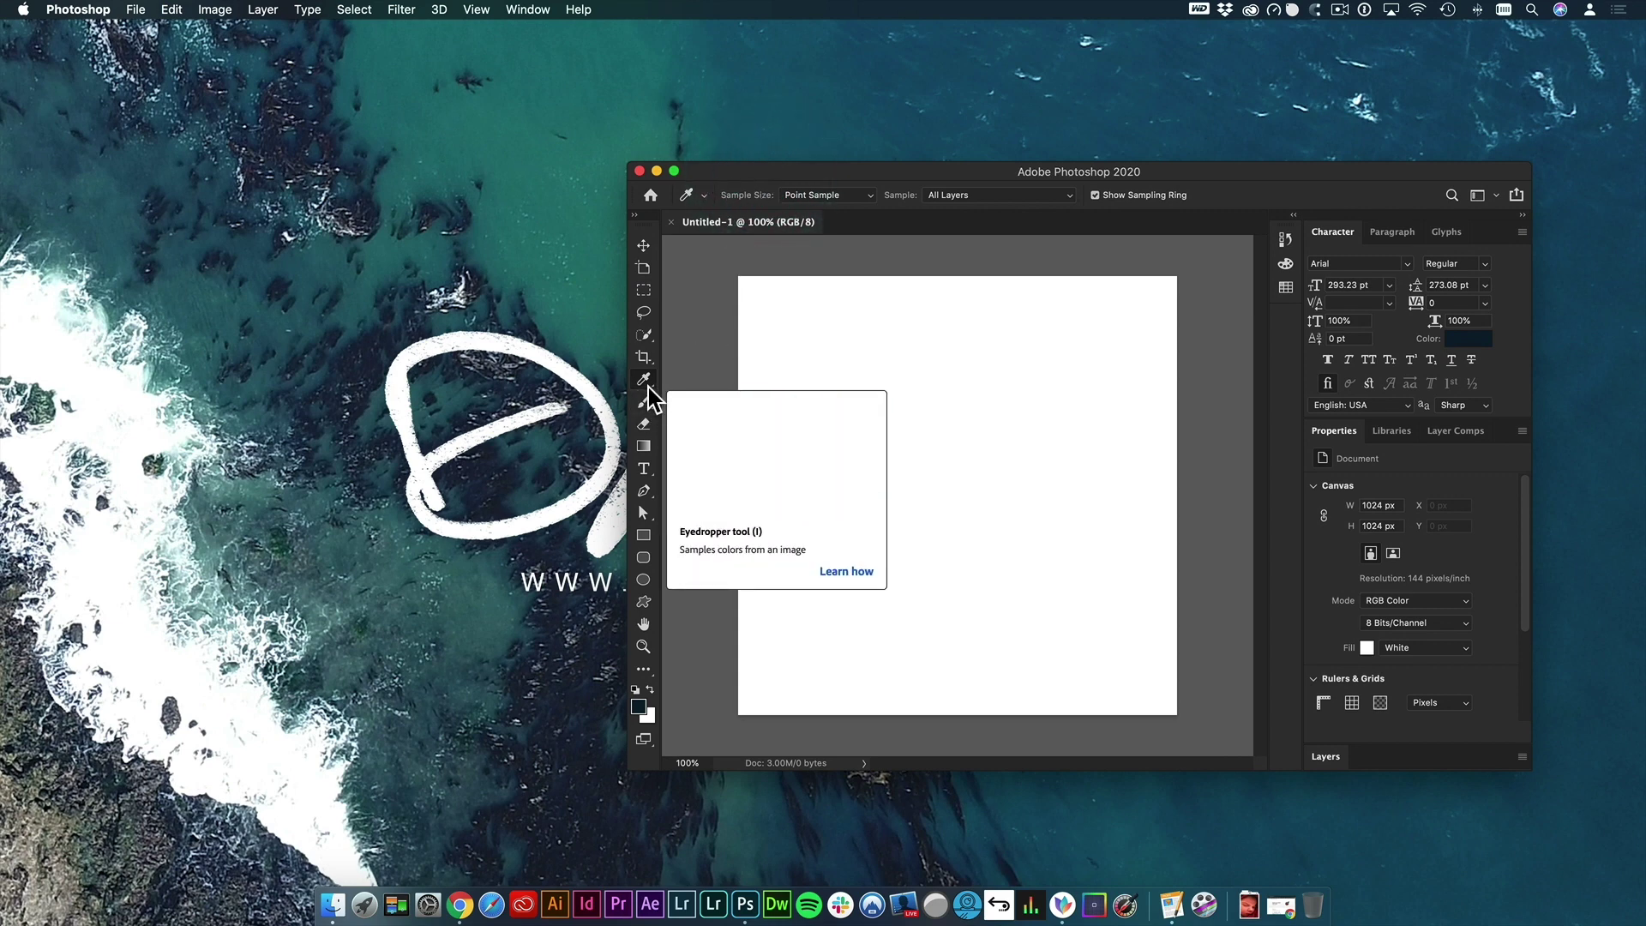
click(1497, 194)
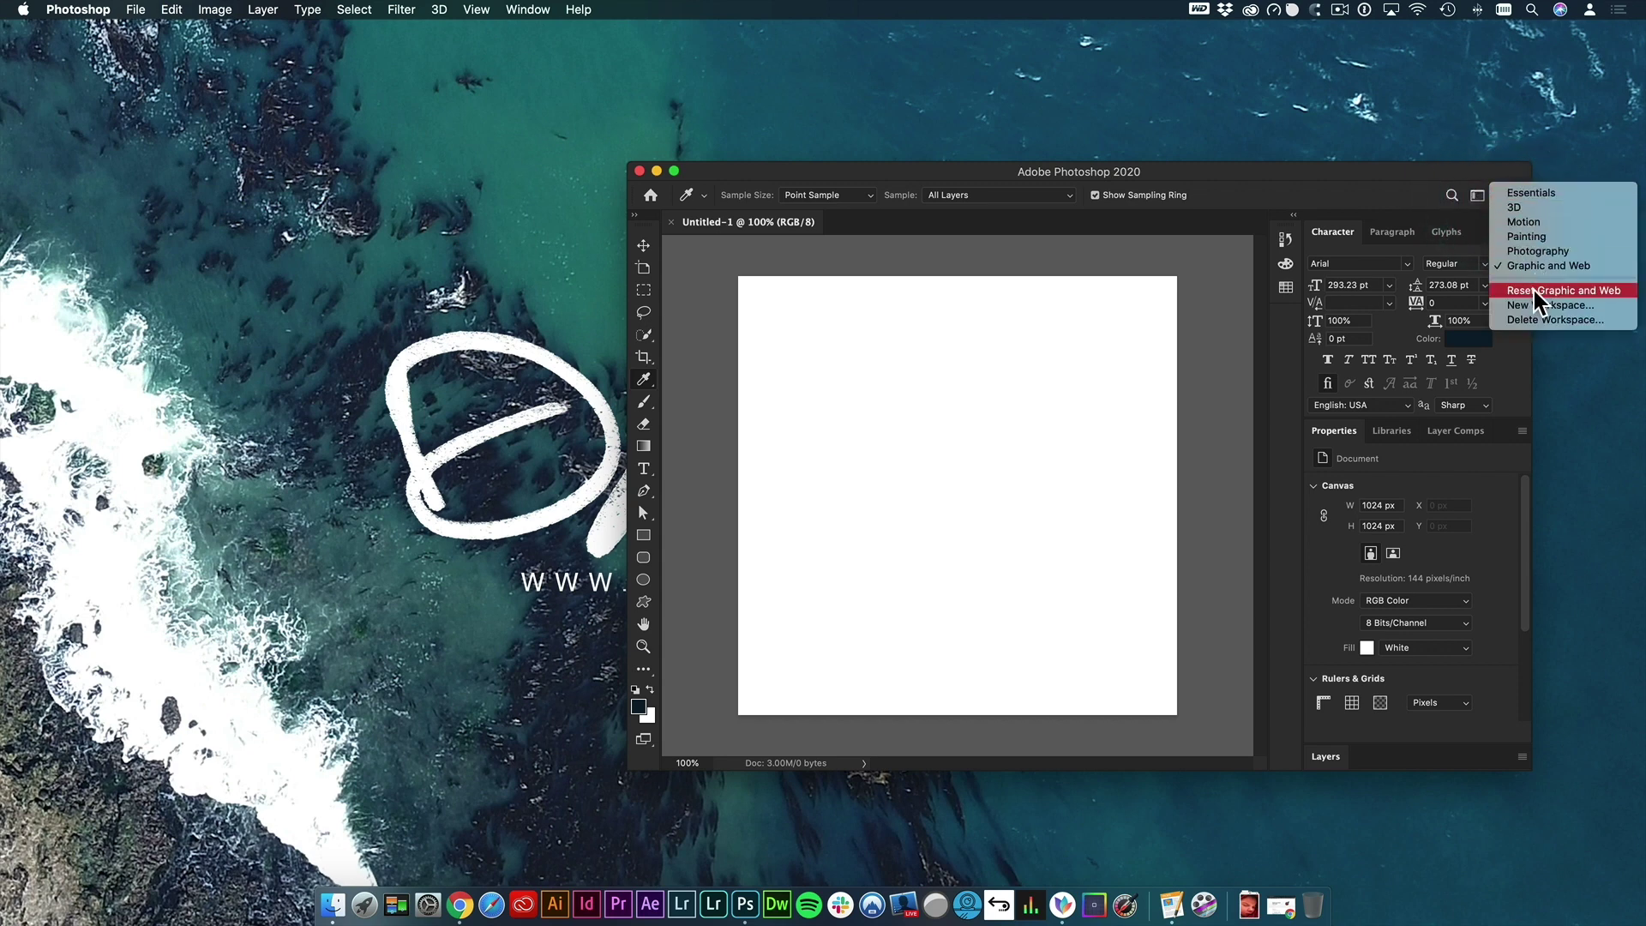
click(644, 377)
click(645, 677)
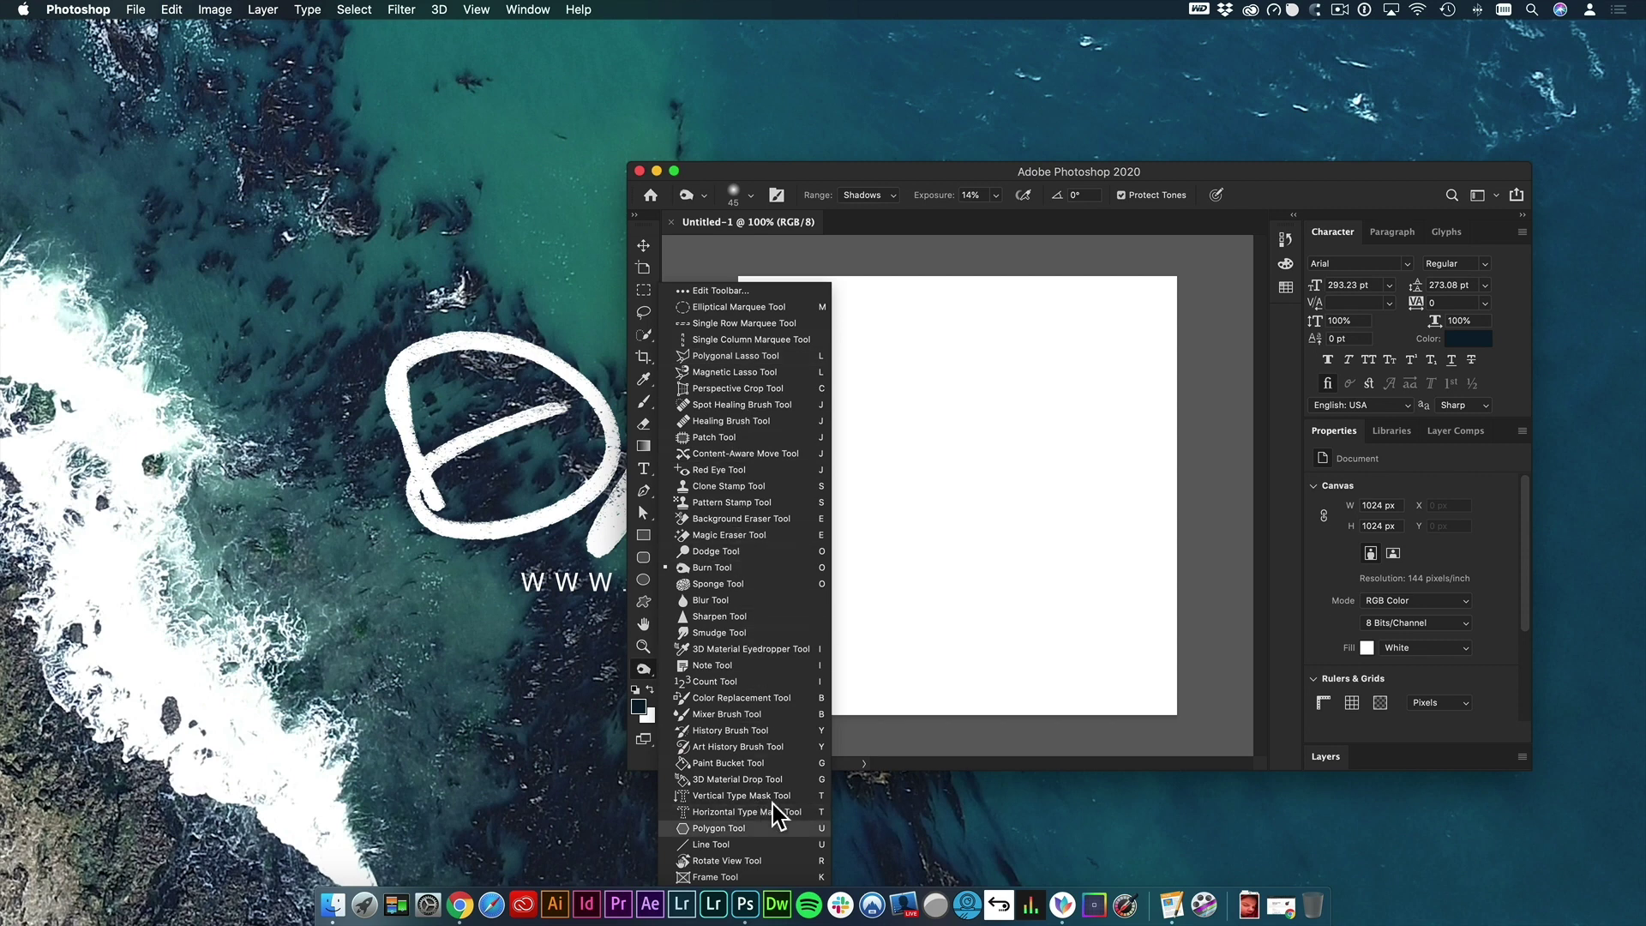
click(1017, 358)
- With the Eyedropper (I), sample the white canvas, teal desktop and Dock icons, ending on dark blue
key(i)
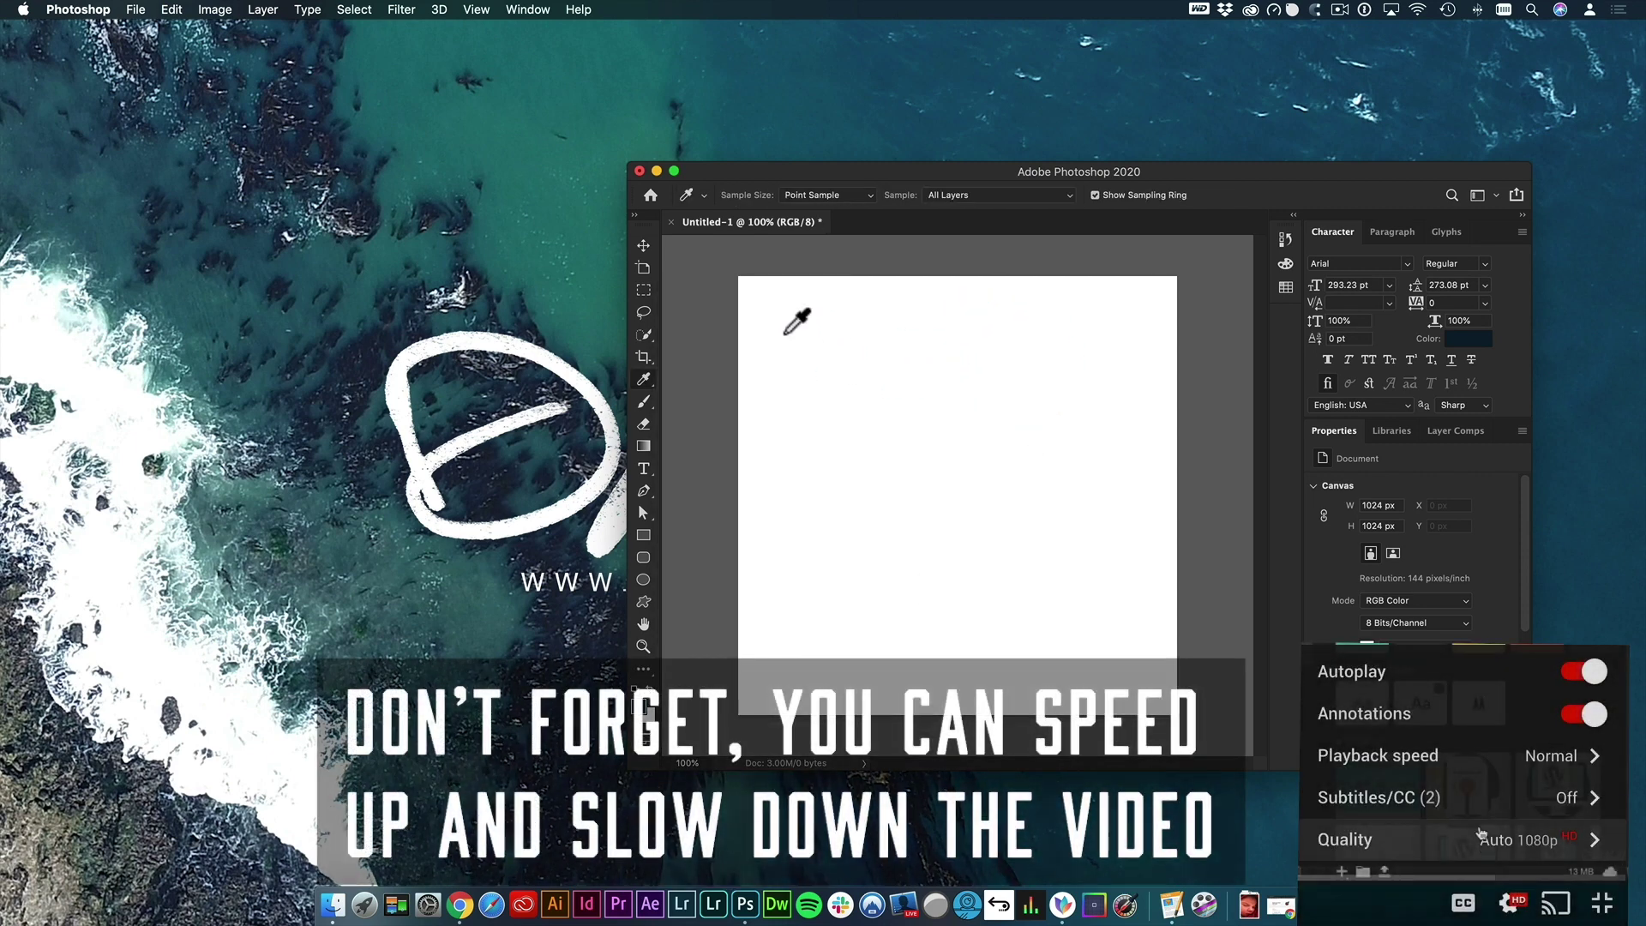
drag(756, 387, 474, 591)
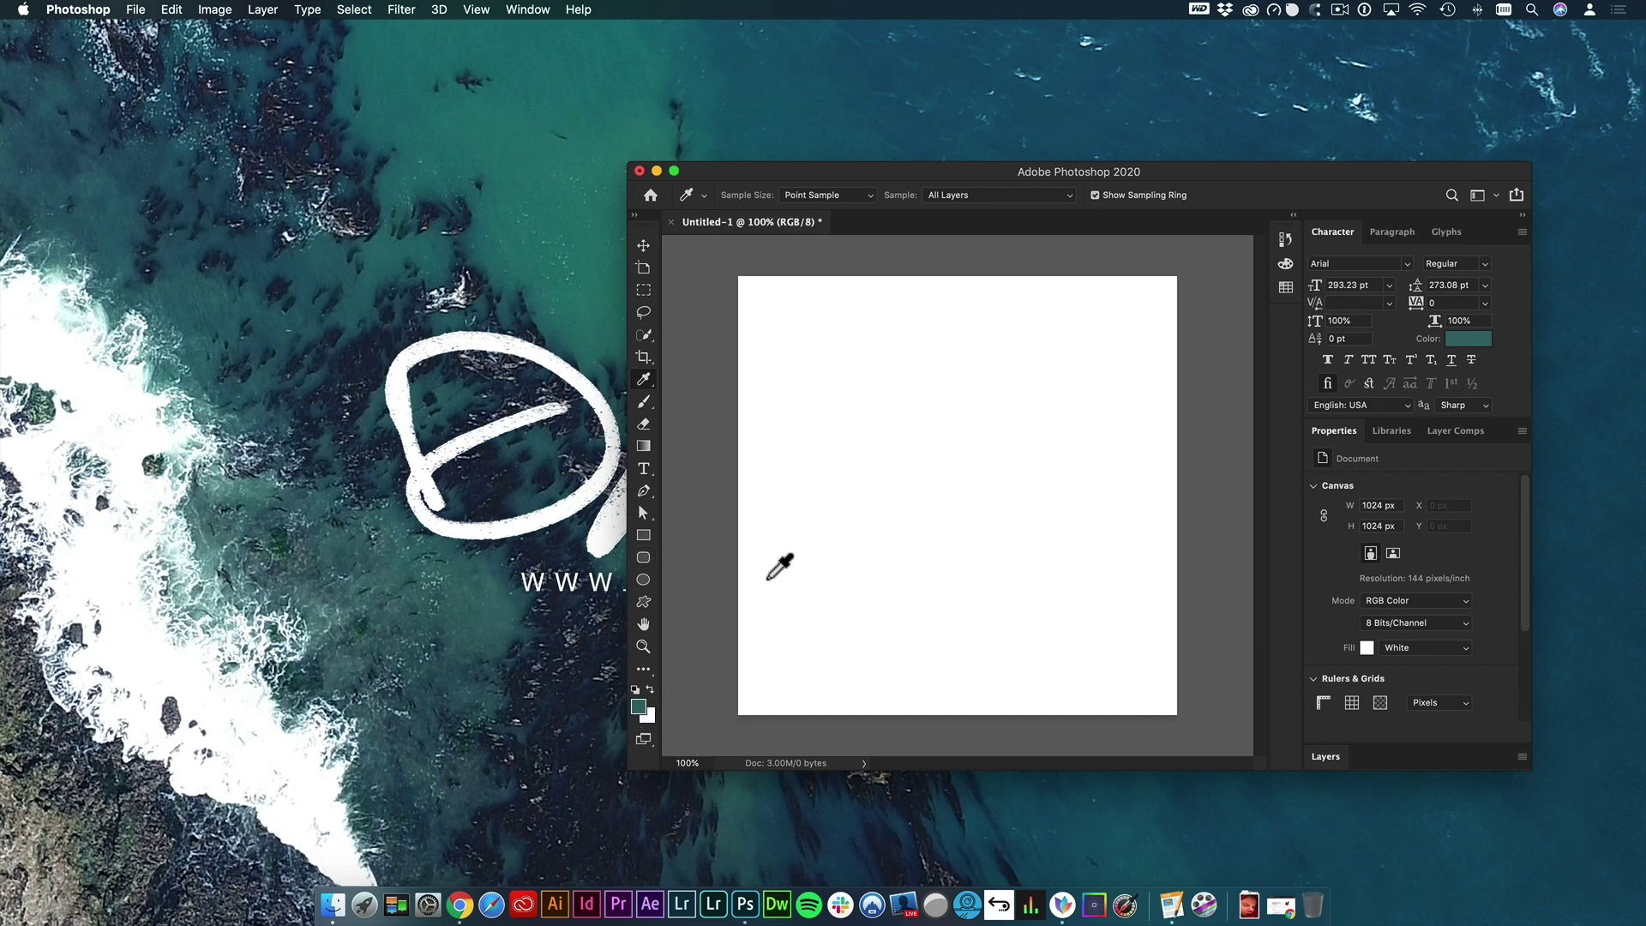
click(777, 572)
drag(777, 571, 431, 823)
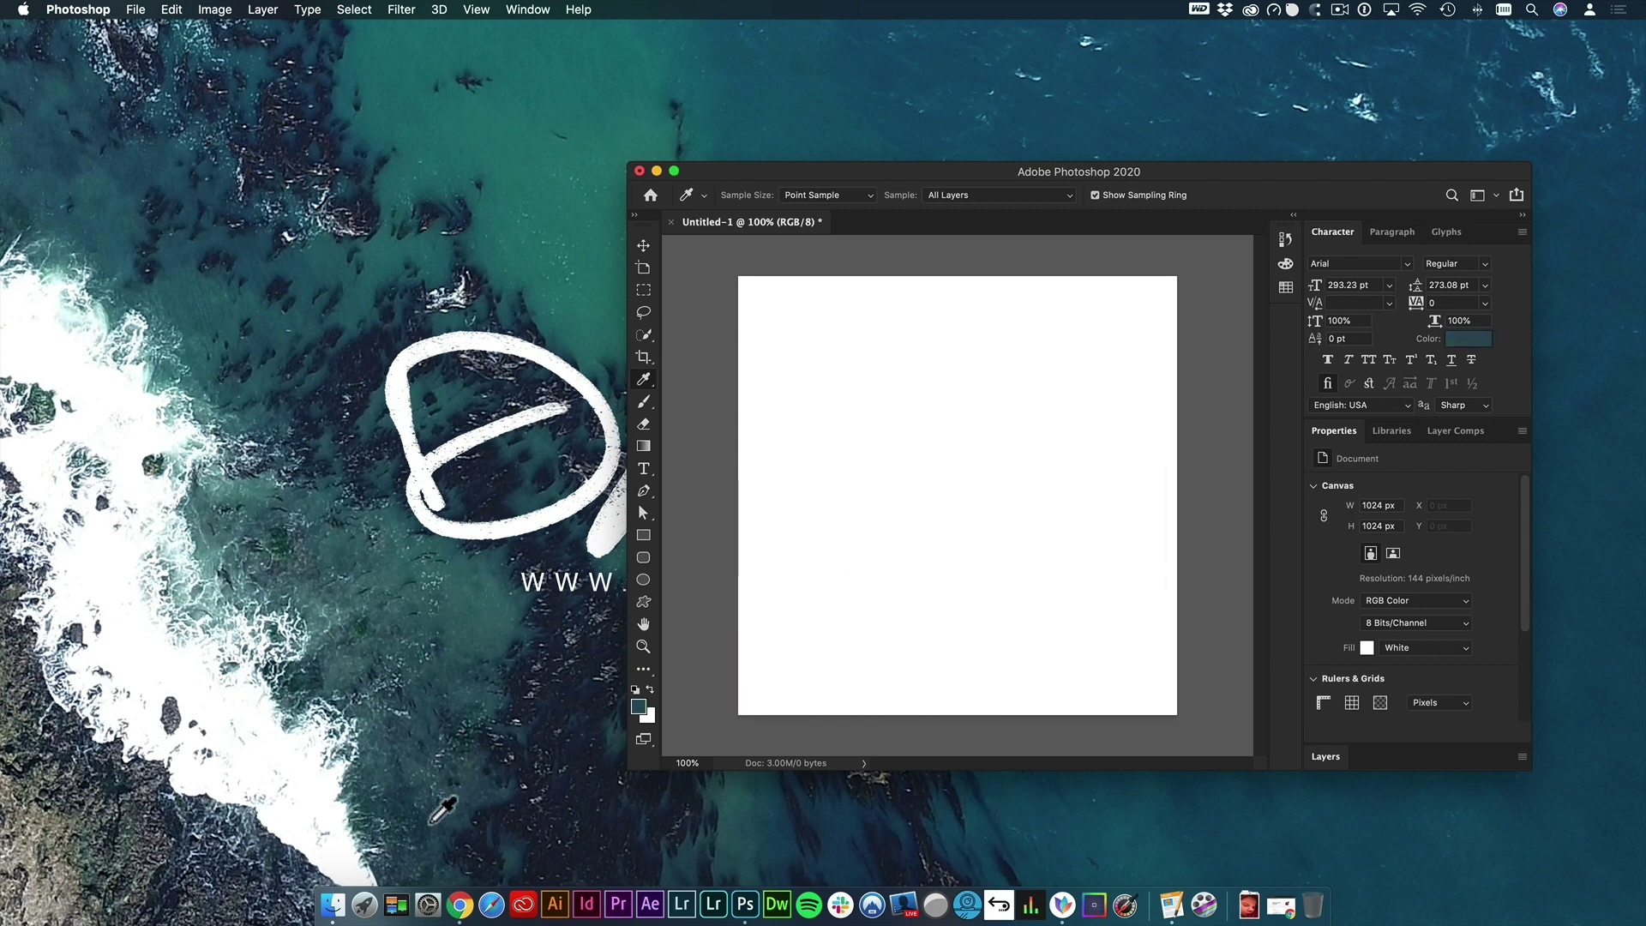
drag(457, 914, 501, 912)
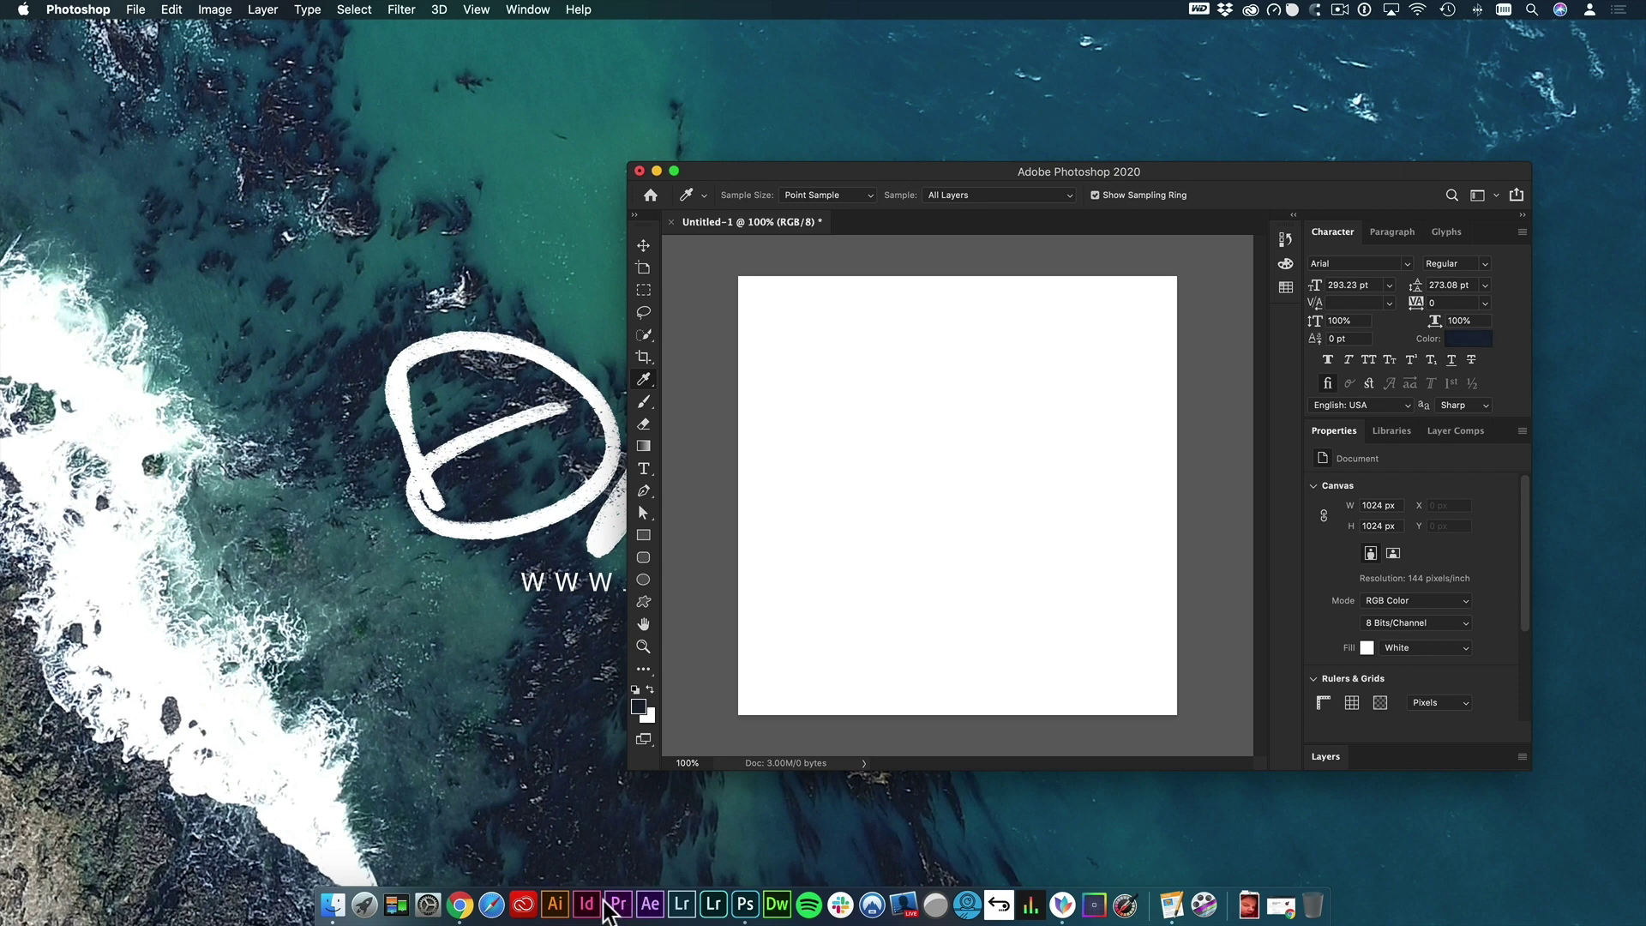
drag(598, 916, 922, 367)
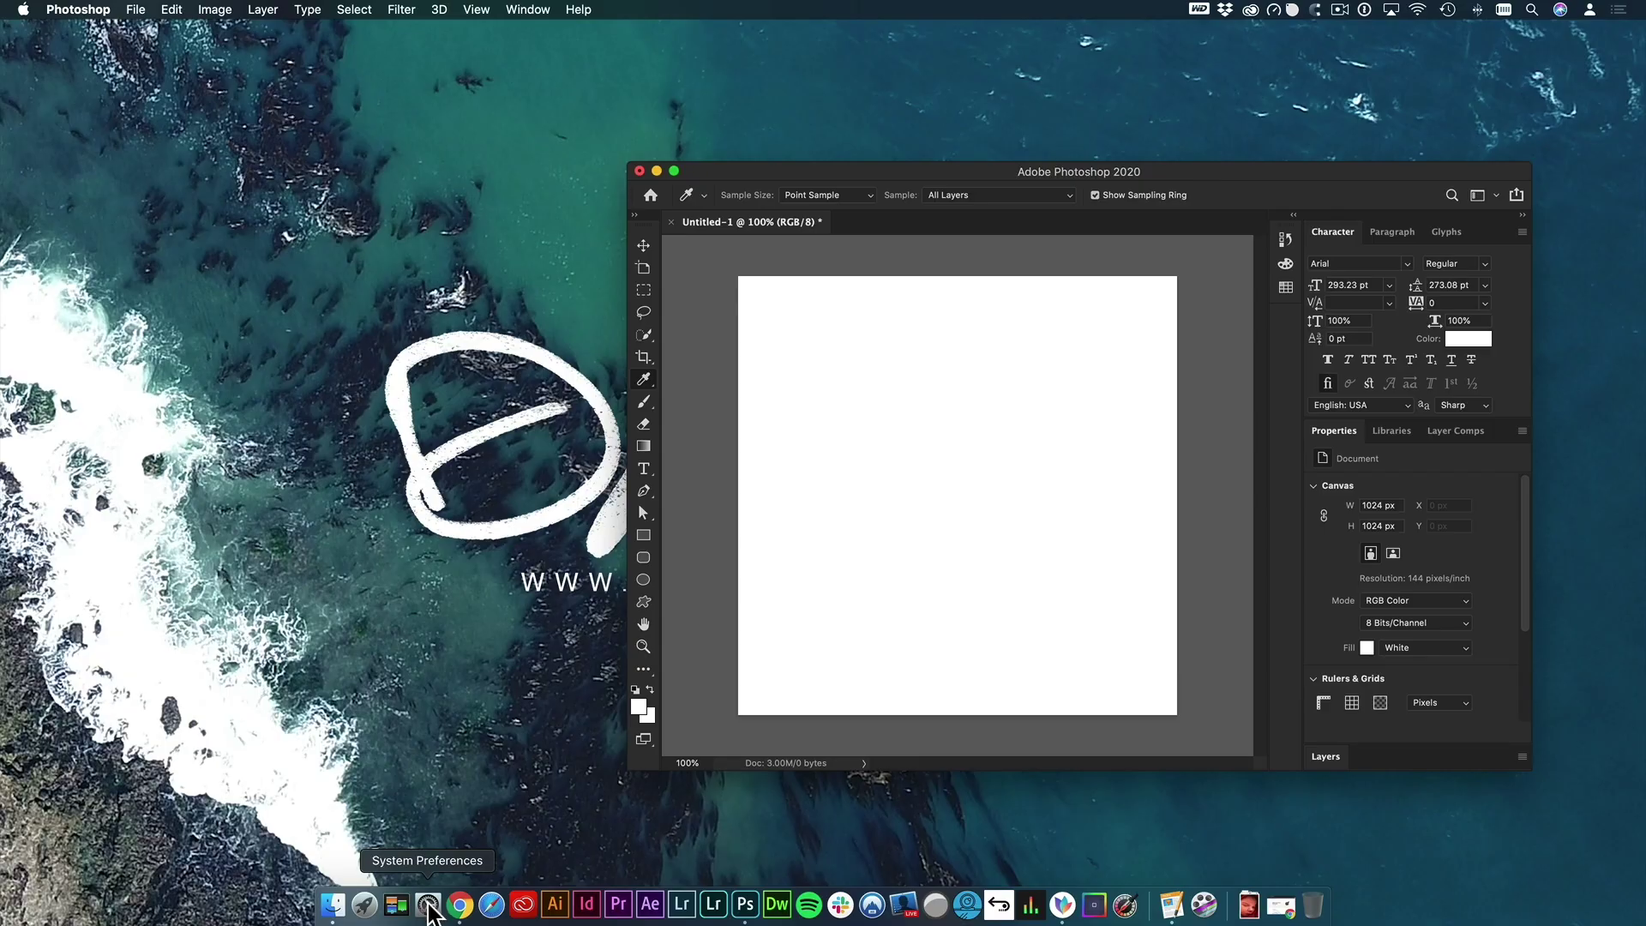
- Allow Adobe Photoshop 2020 under Security & Privacy > Screen Recording in System Preferences
click(428, 902)
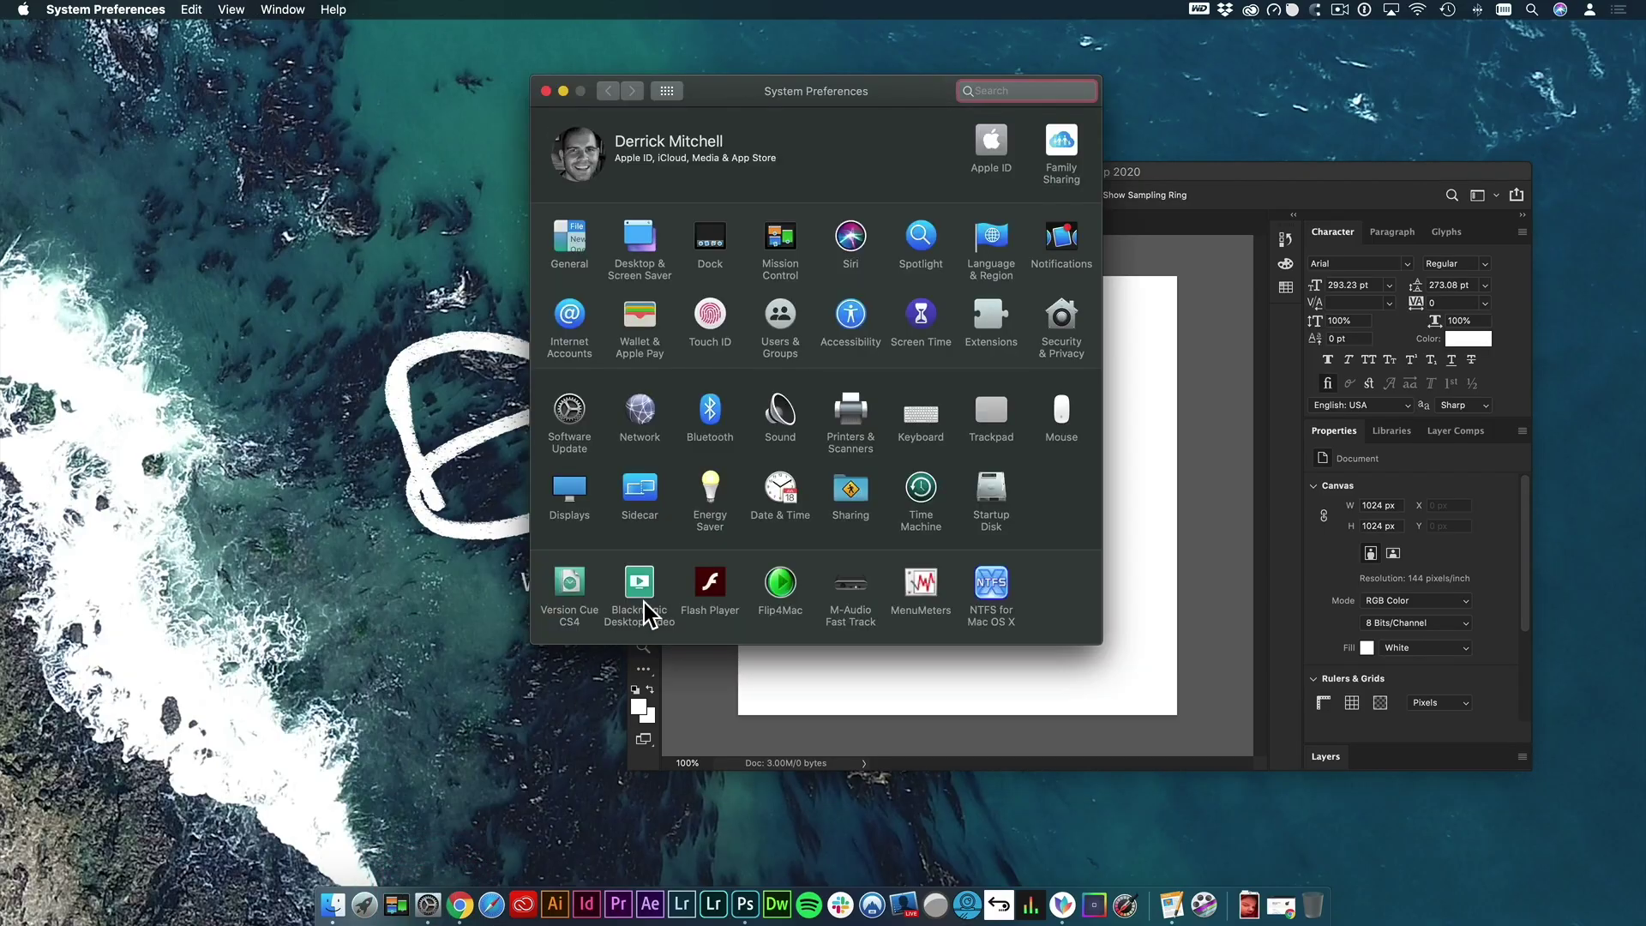
click(1065, 319)
scroll(700, 225, down, 5)
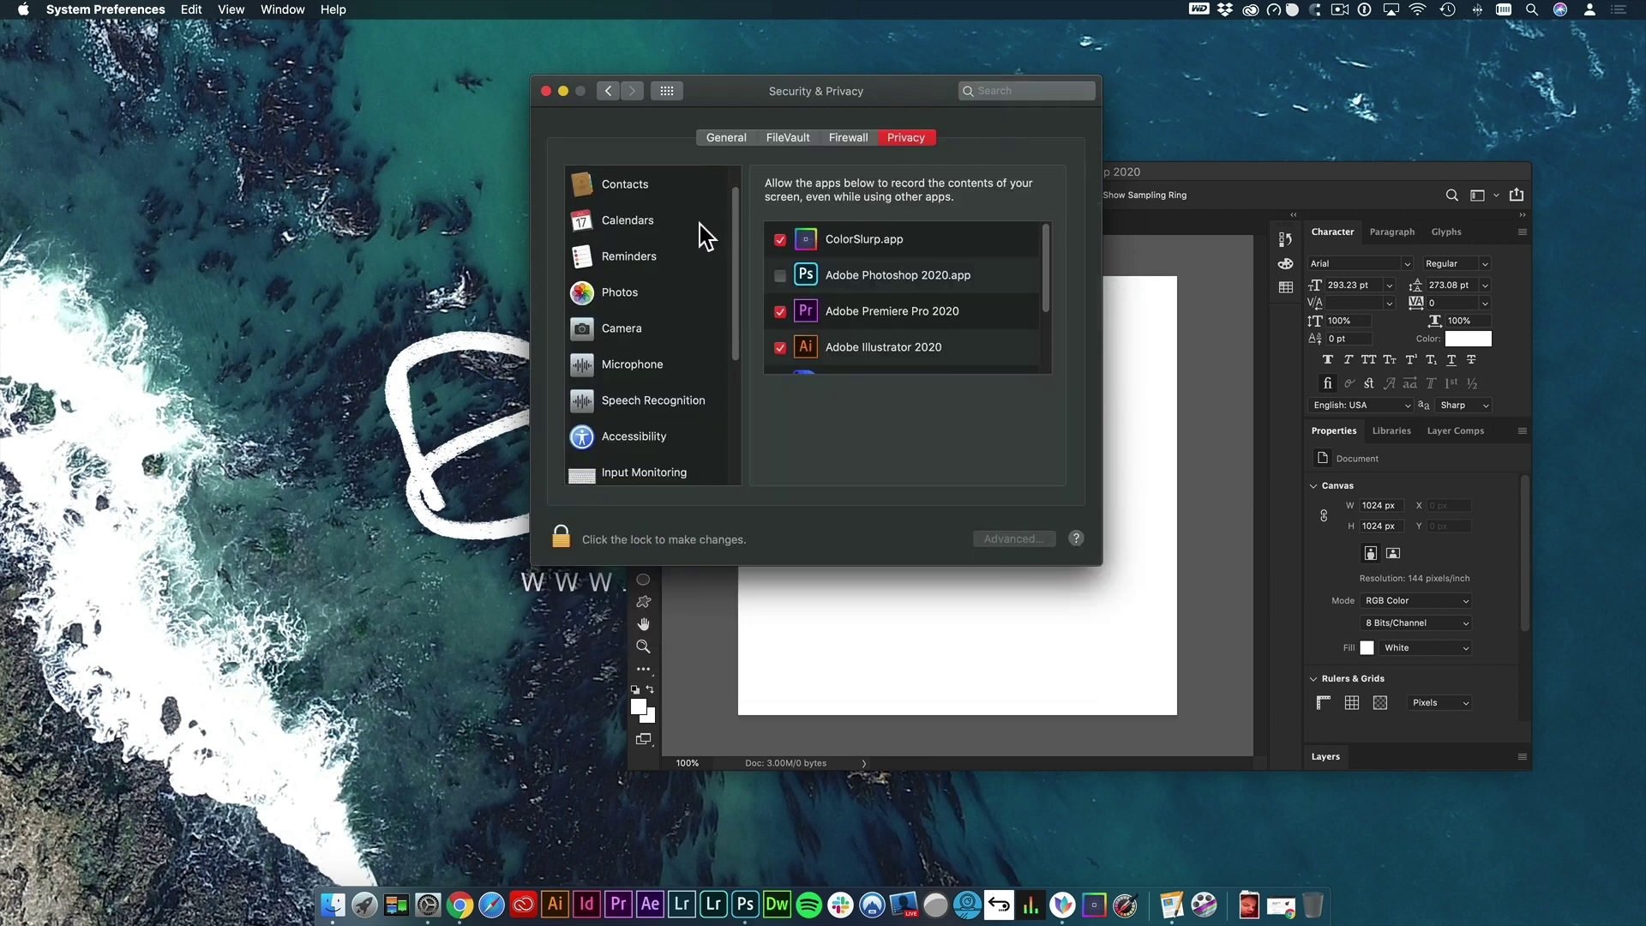
click(645, 358)
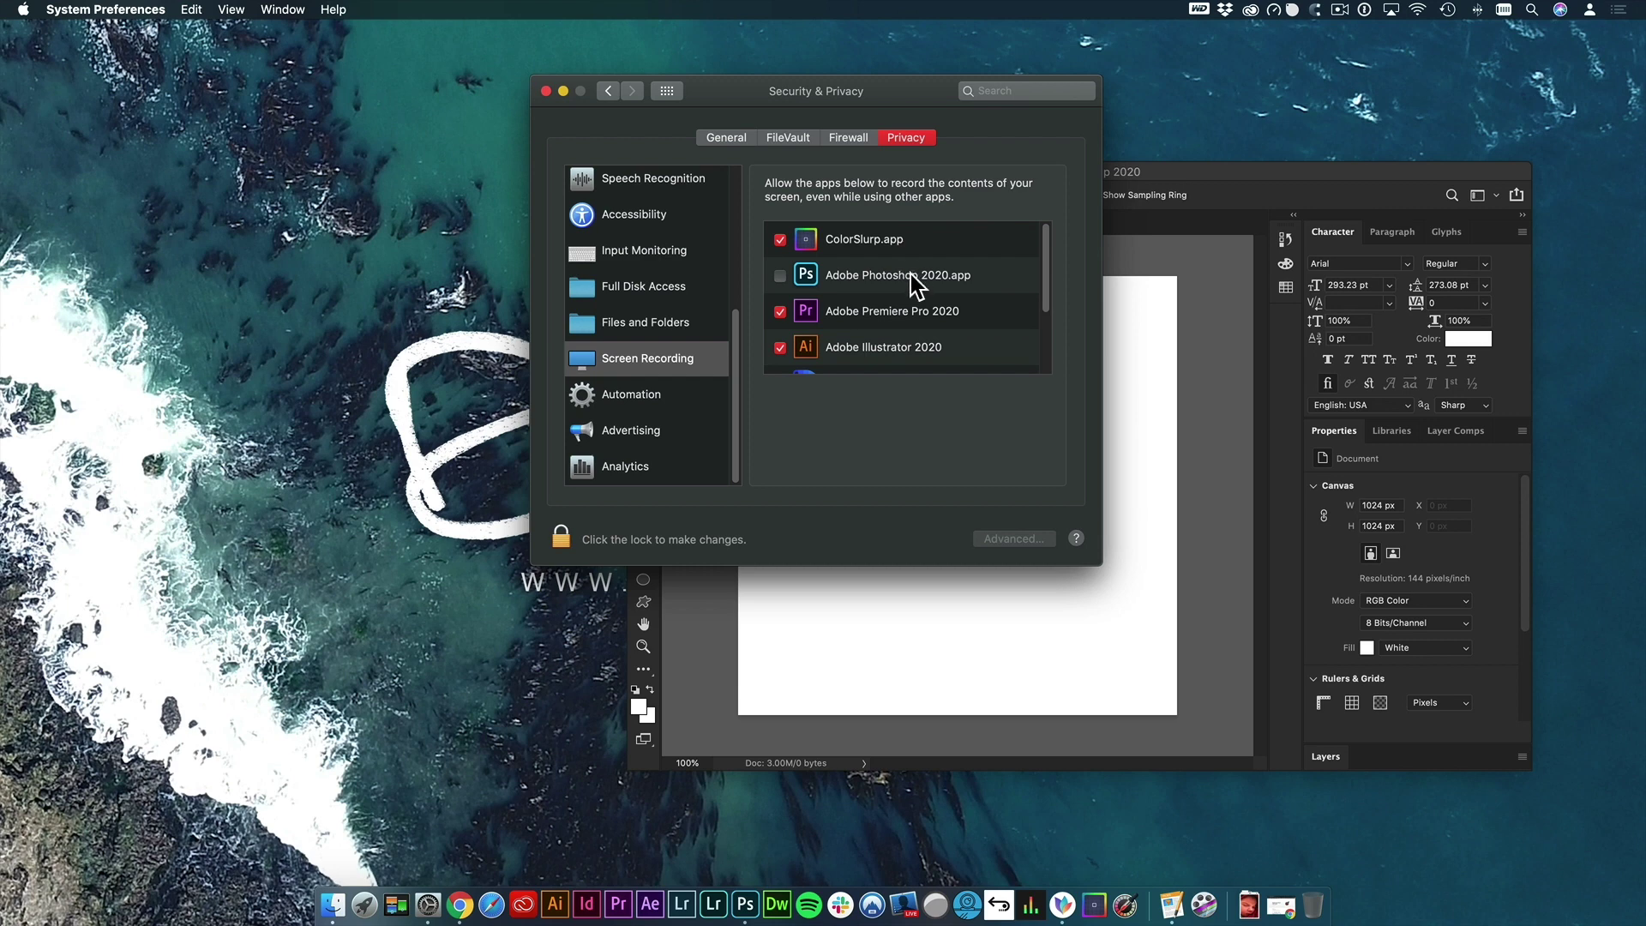
click(779, 276)
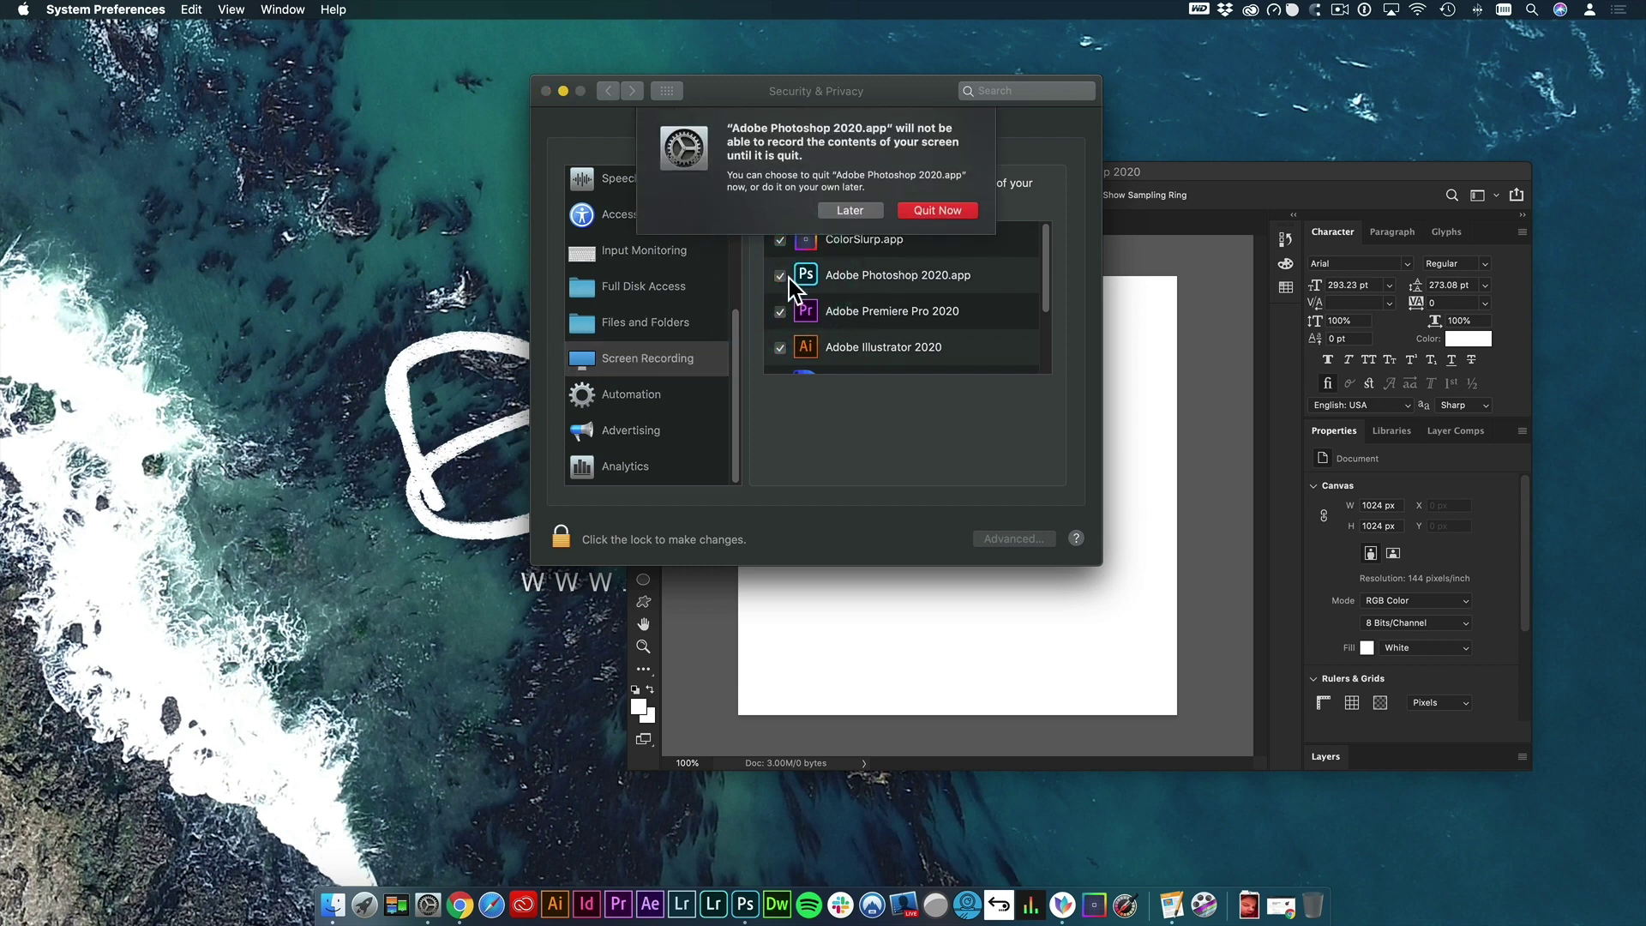
- Quit Photoshop without saving the untitled document, then relaunch it
click(922, 213)
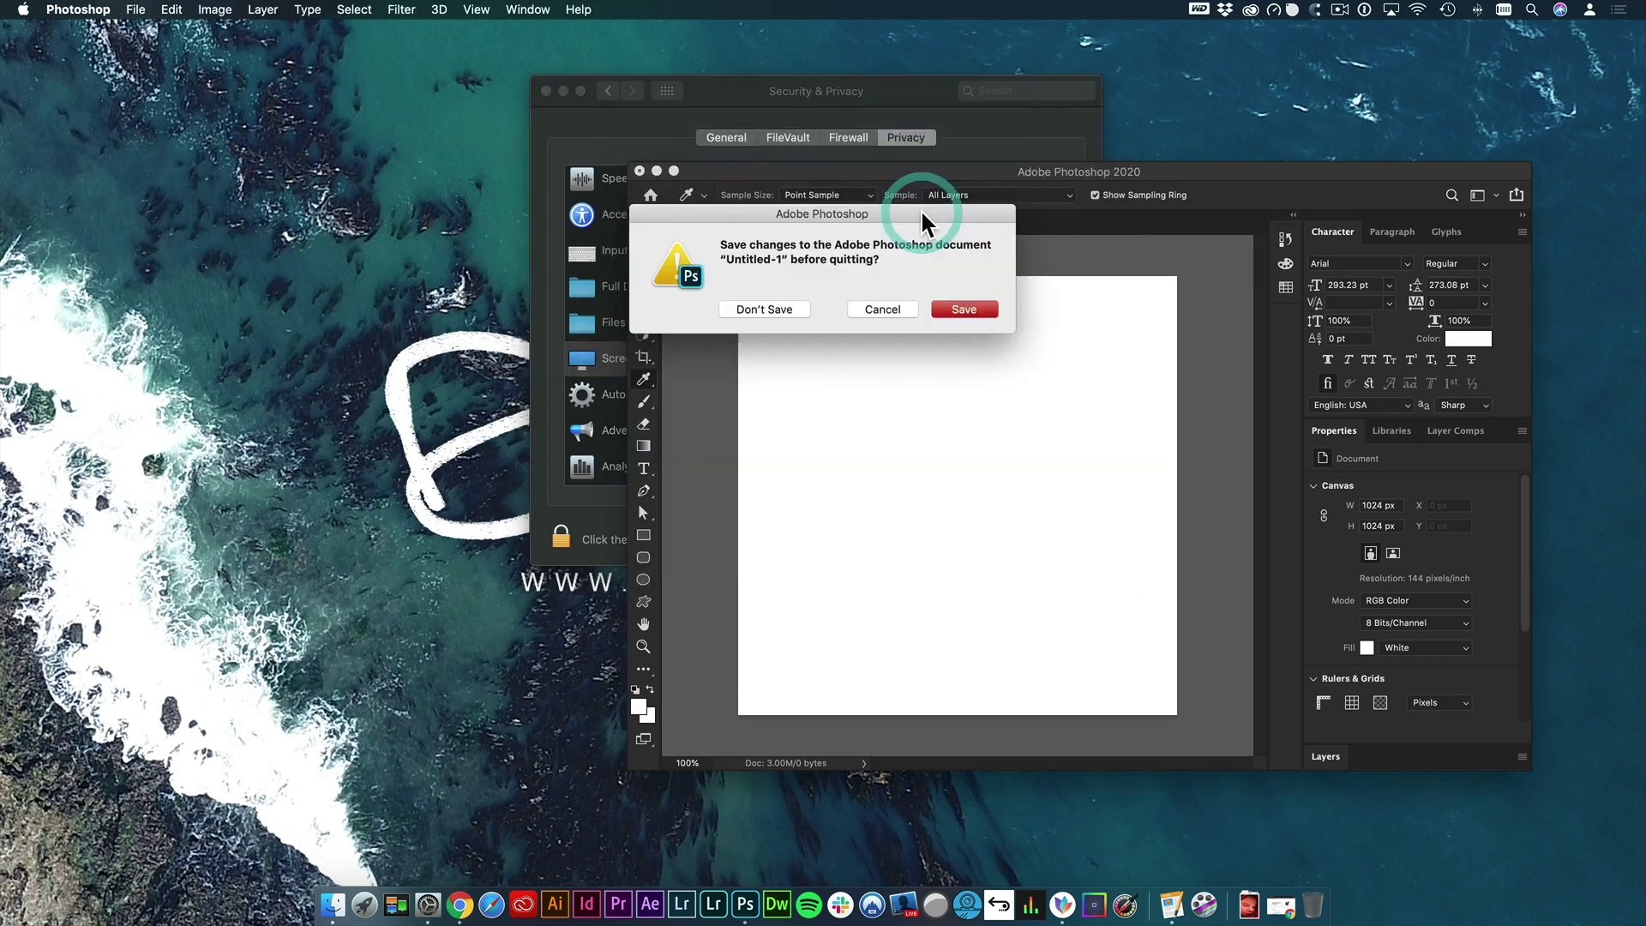
click(769, 319)
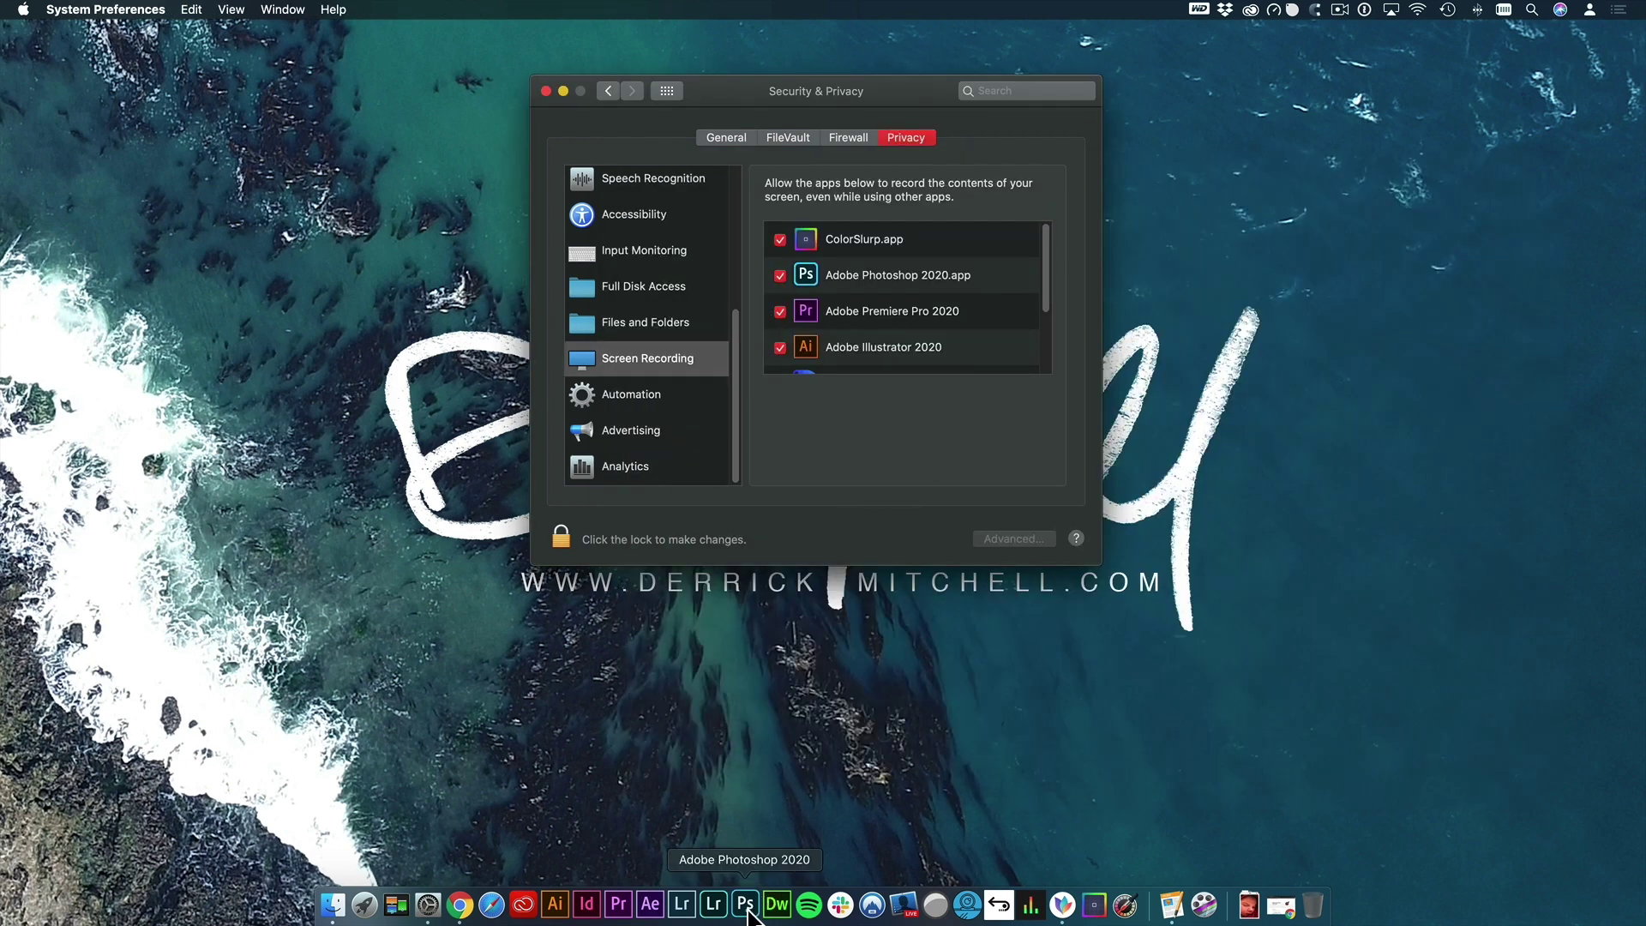
click(745, 900)
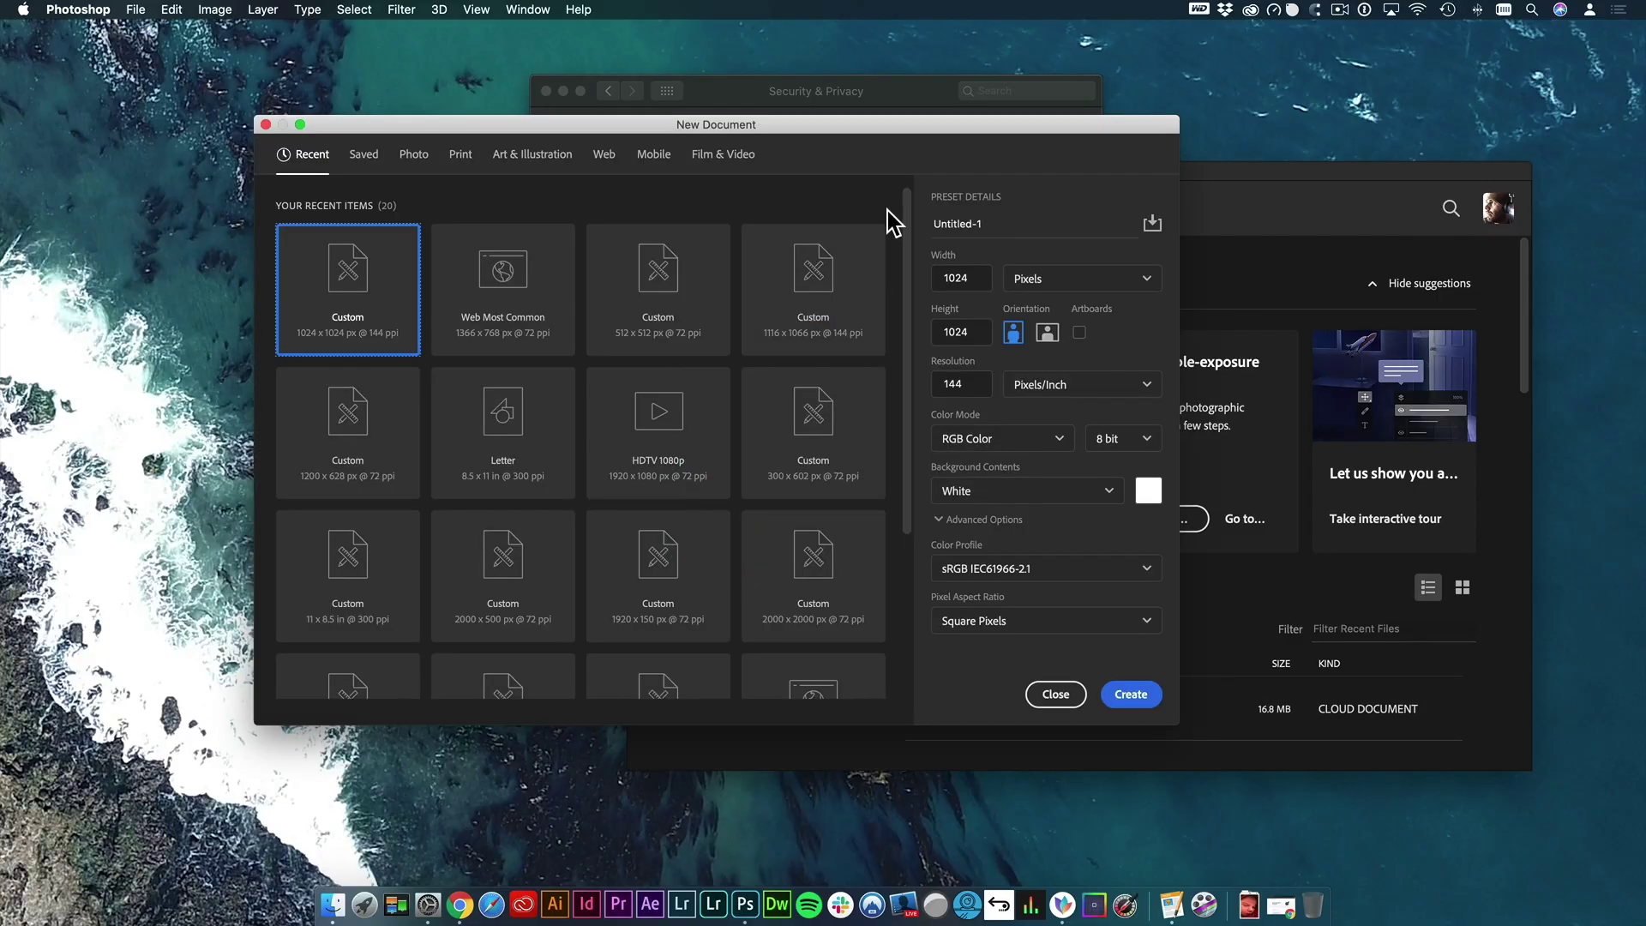
- Make a 1024 × 1024 document, sample dark purple from the Dock, and draw a down-right arrow
click(1150, 701)
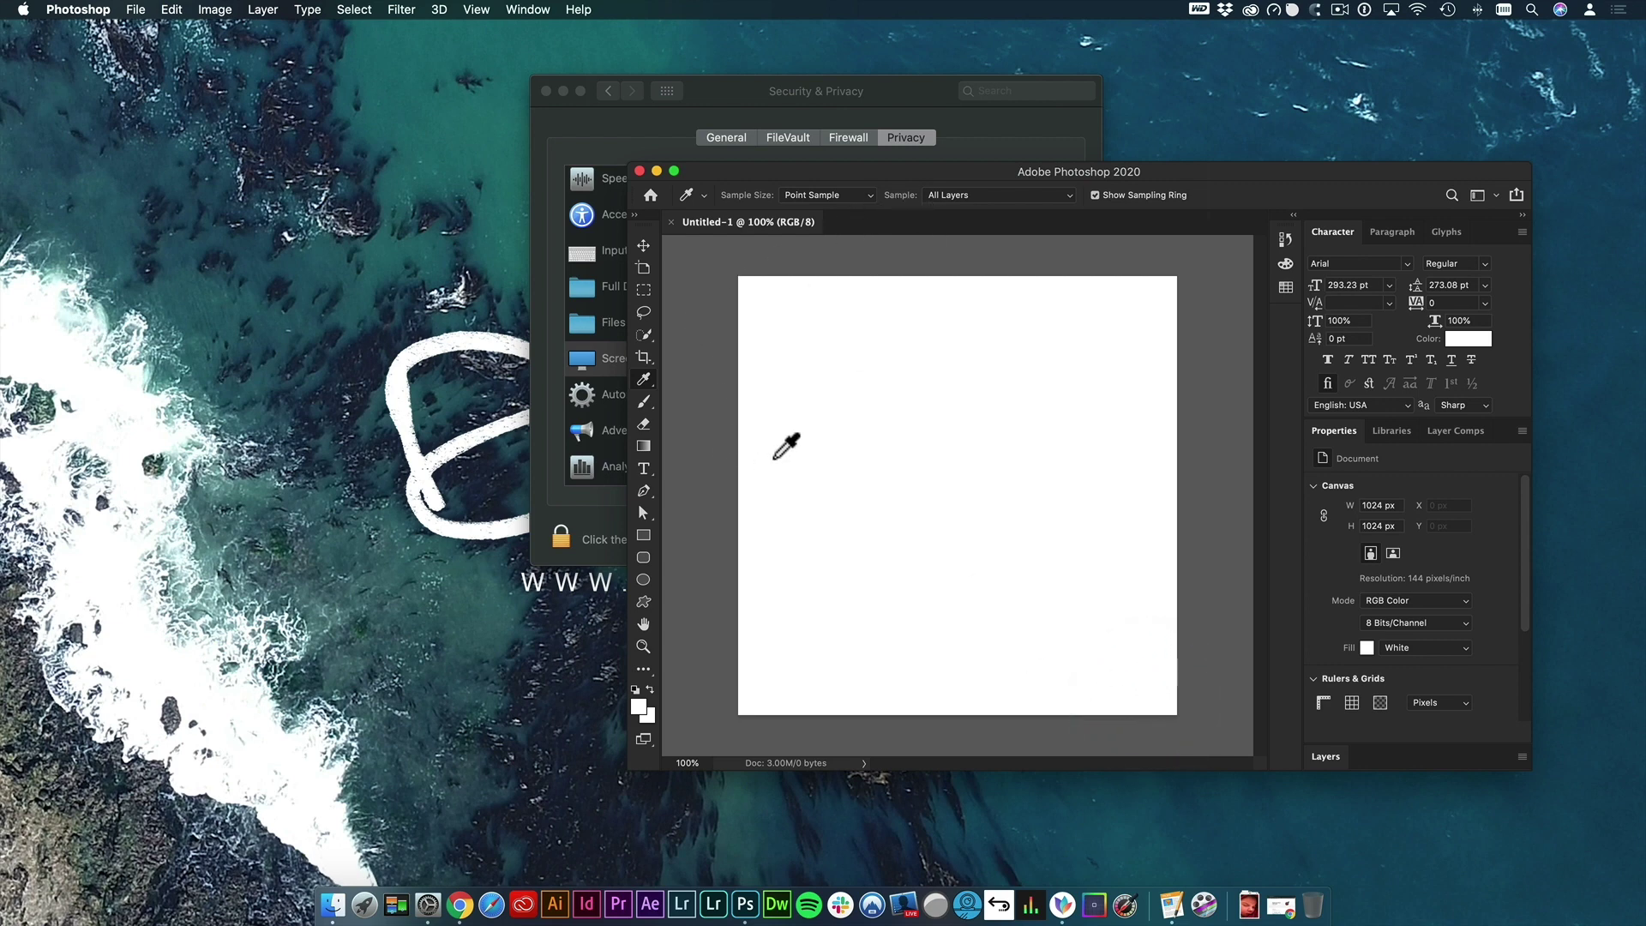
drag(797, 476, 634, 908)
drag(853, 506, 853, 459)
key(u)
drag(798, 383, 996, 567)
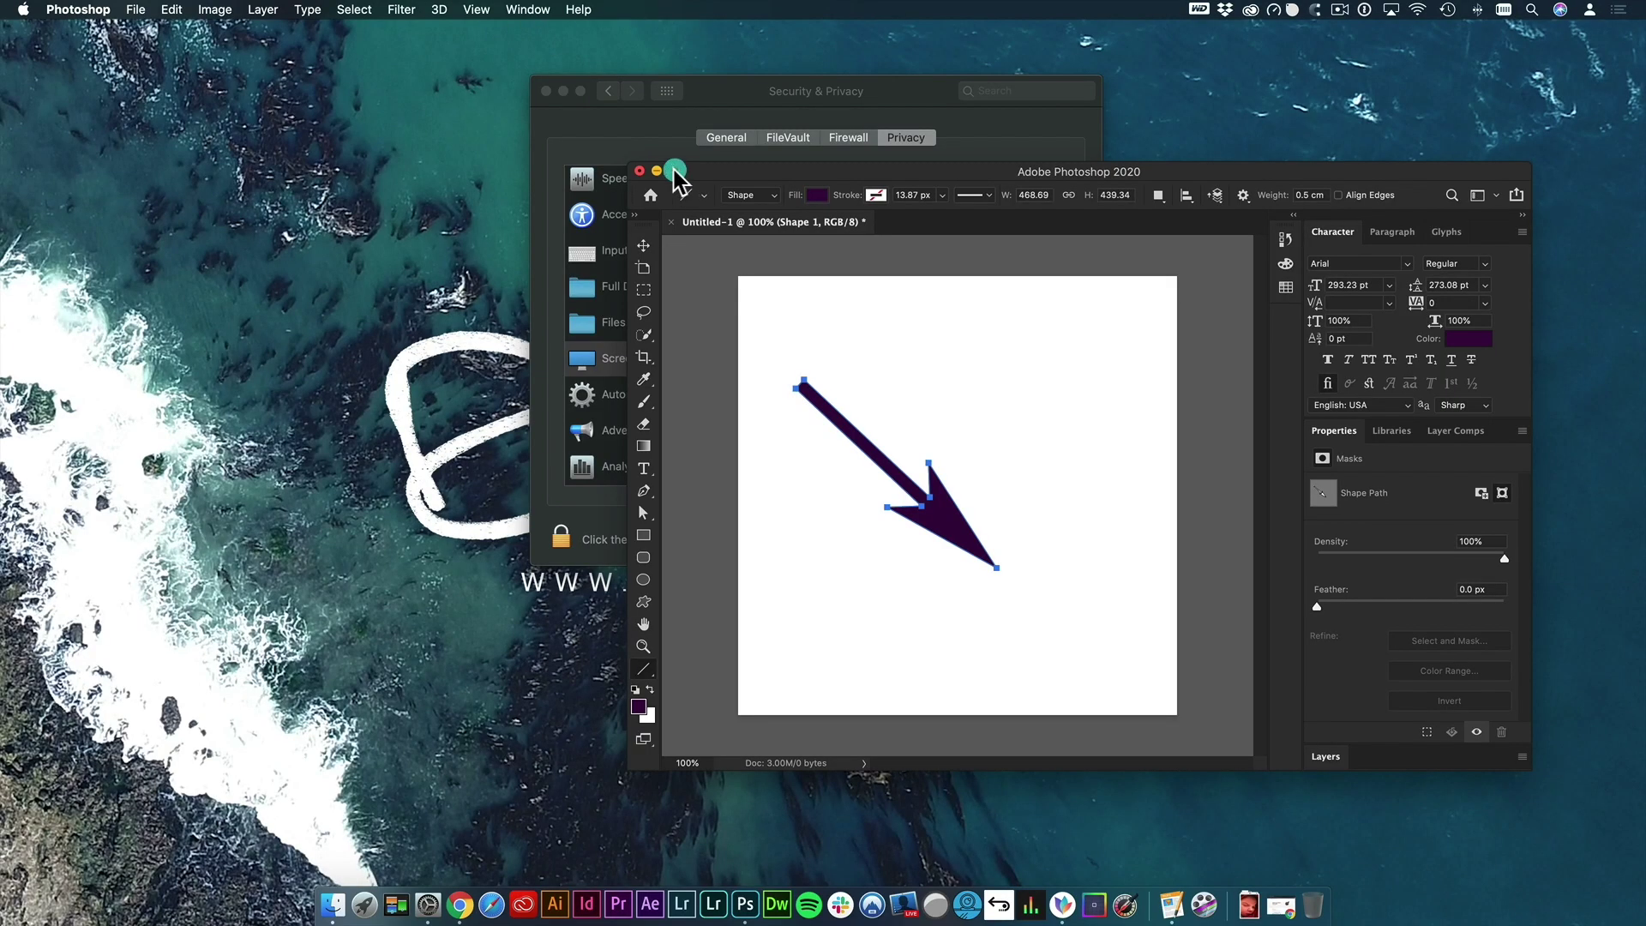
click(674, 170)
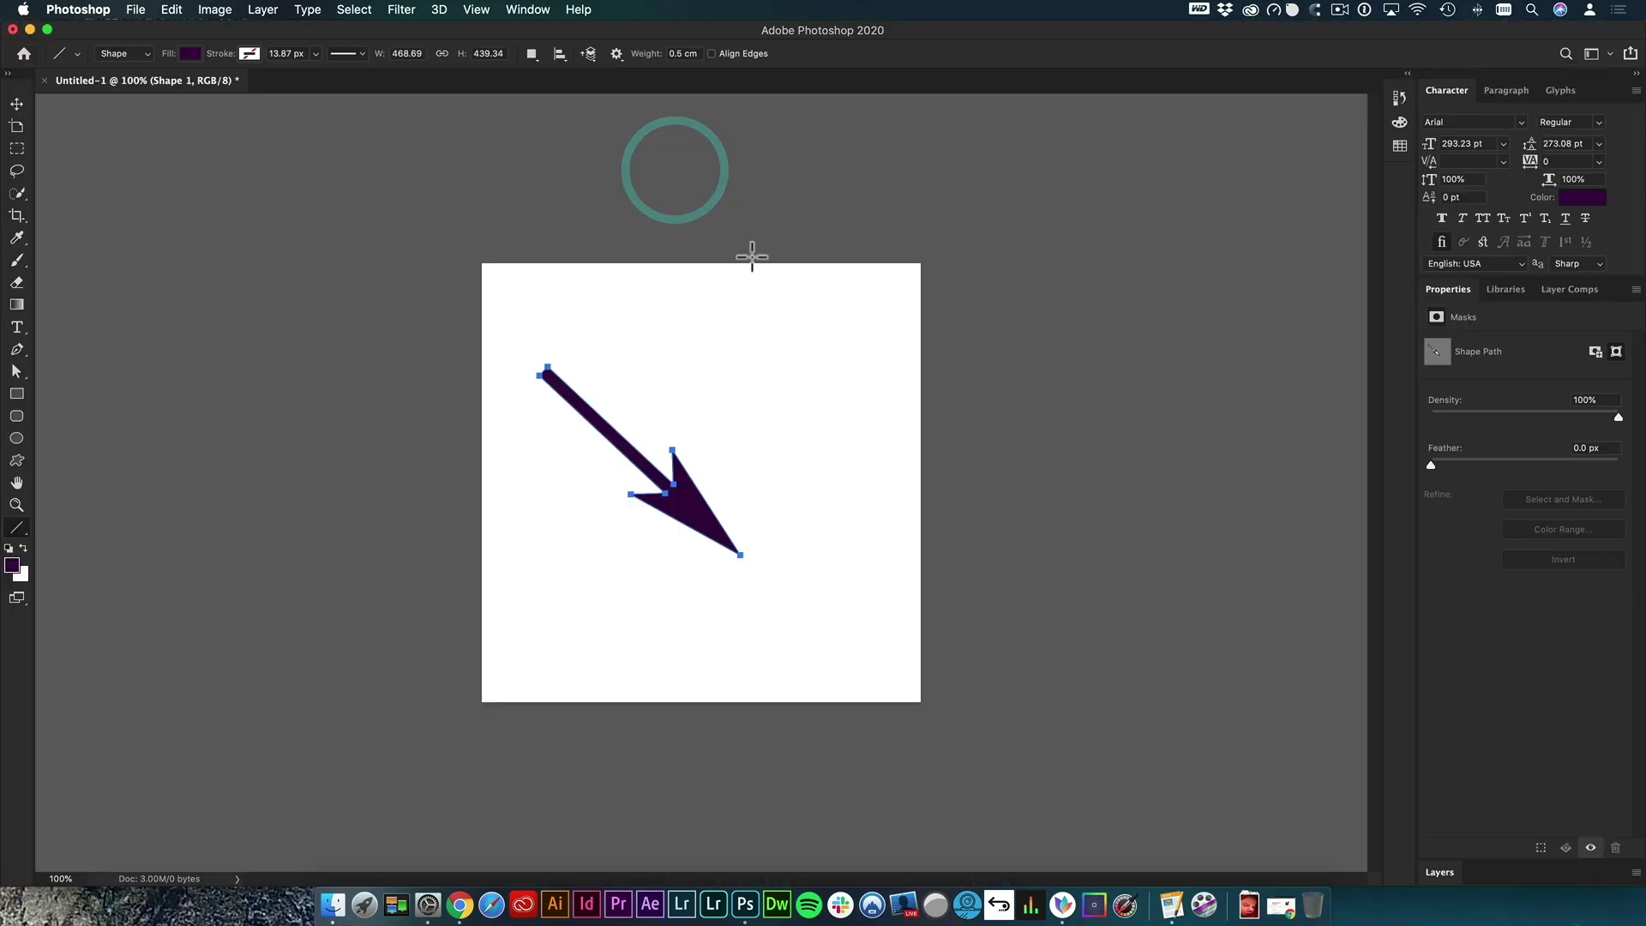
- Switch the Libraries panel to My Library, then create a new library named Sample Library
click(1506, 291)
click(528, 9)
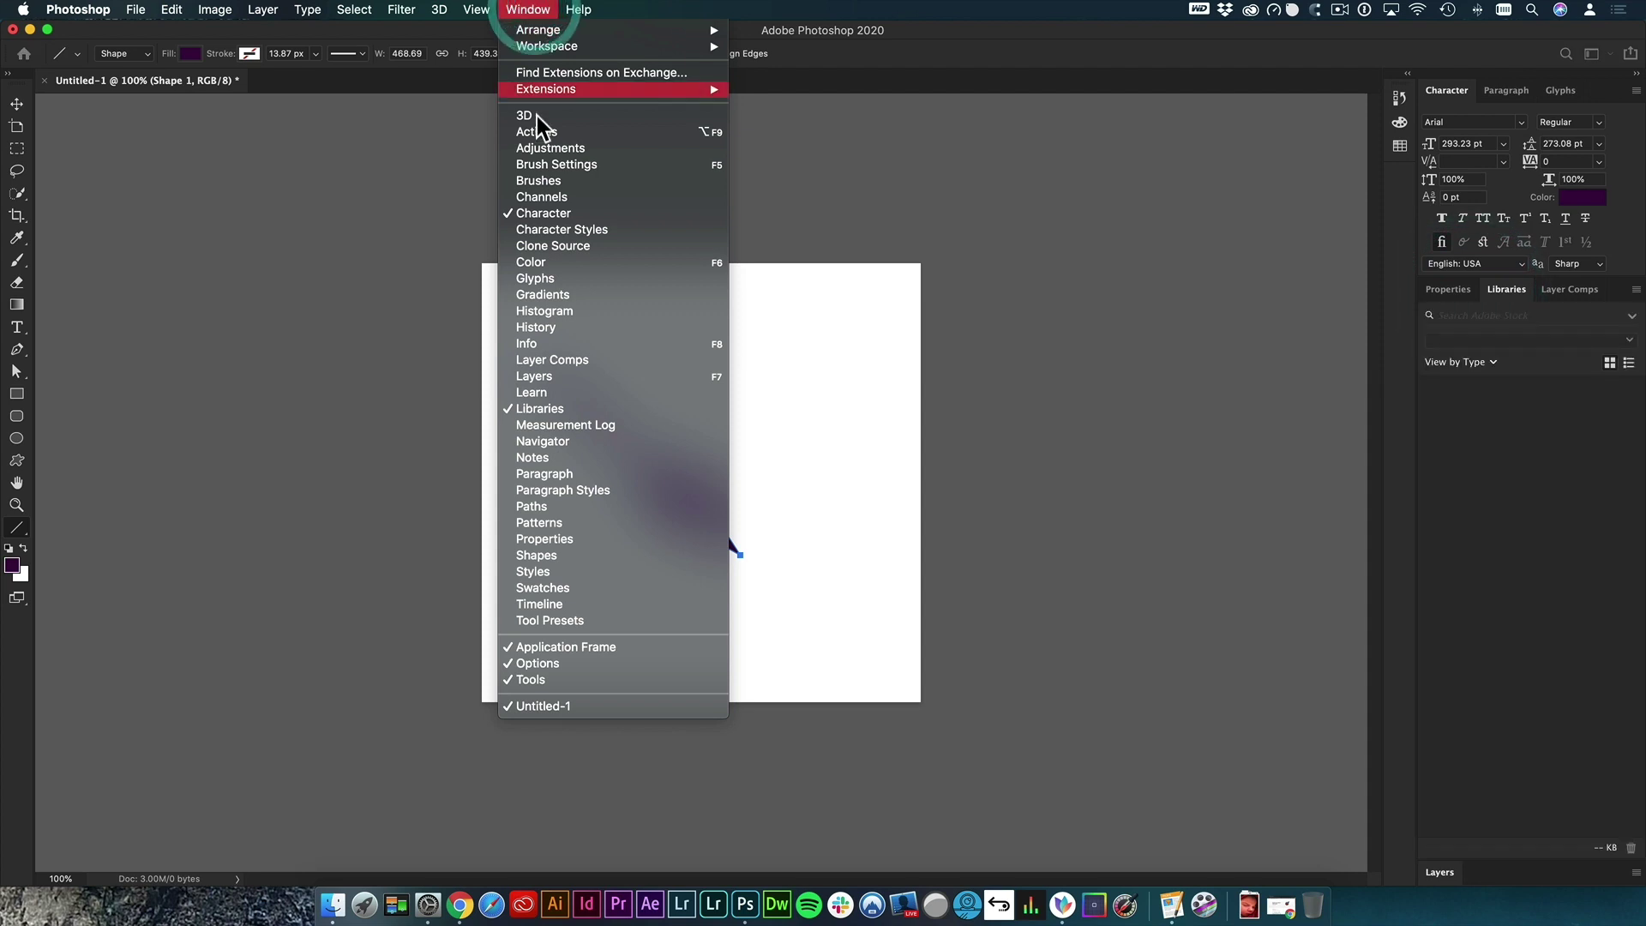
click(1572, 370)
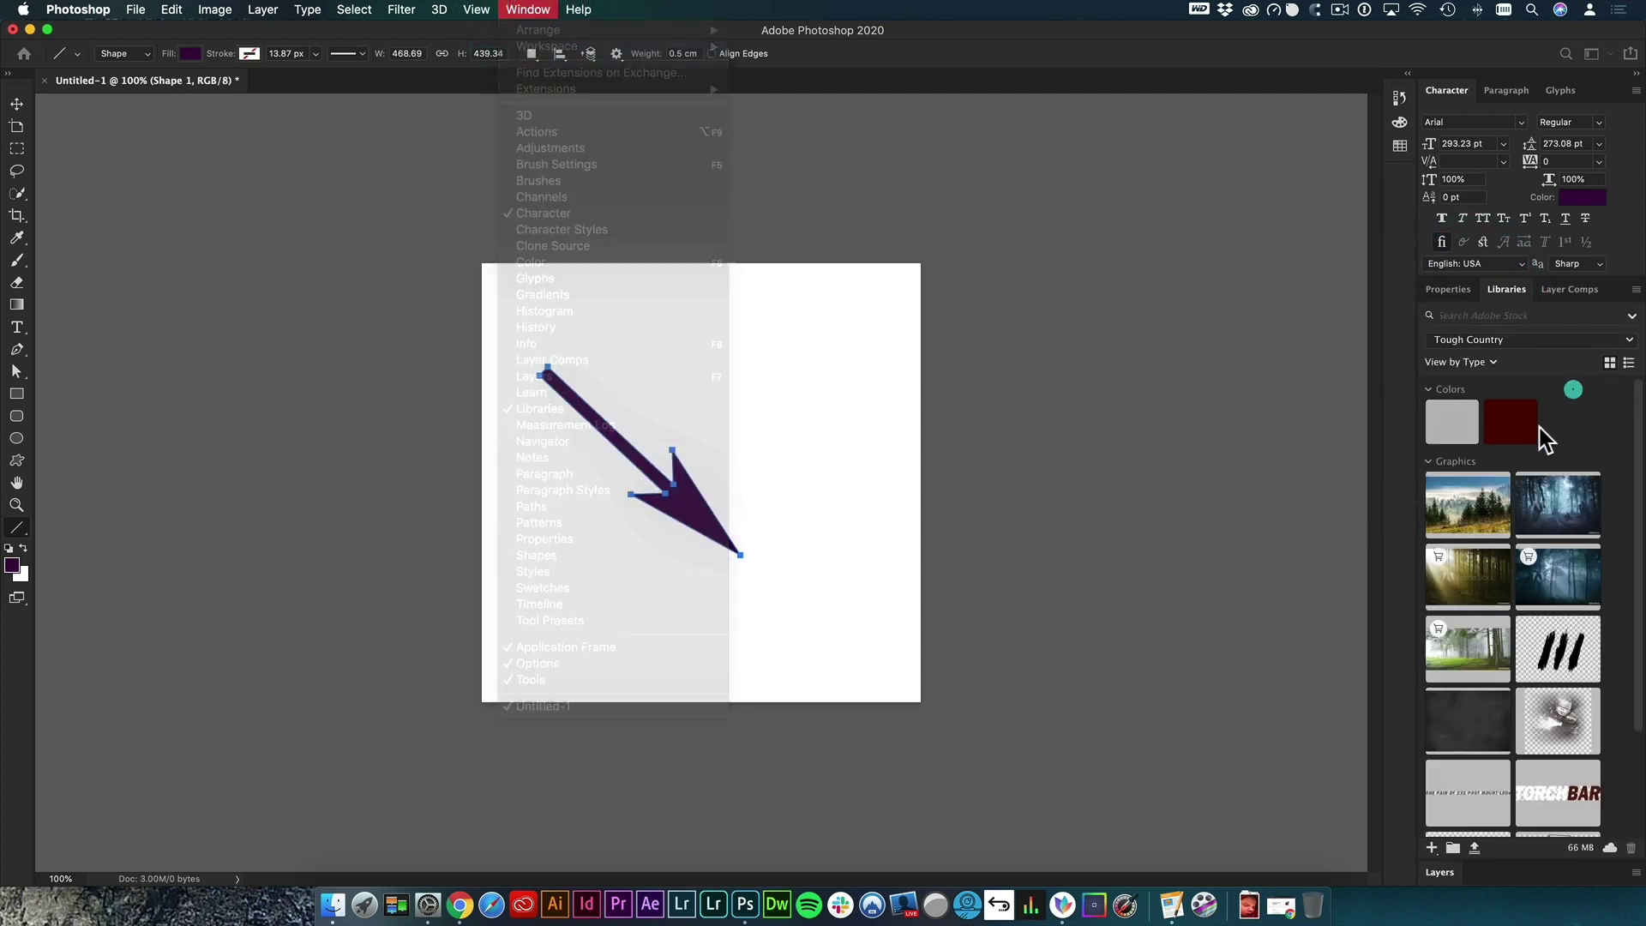
click(1566, 342)
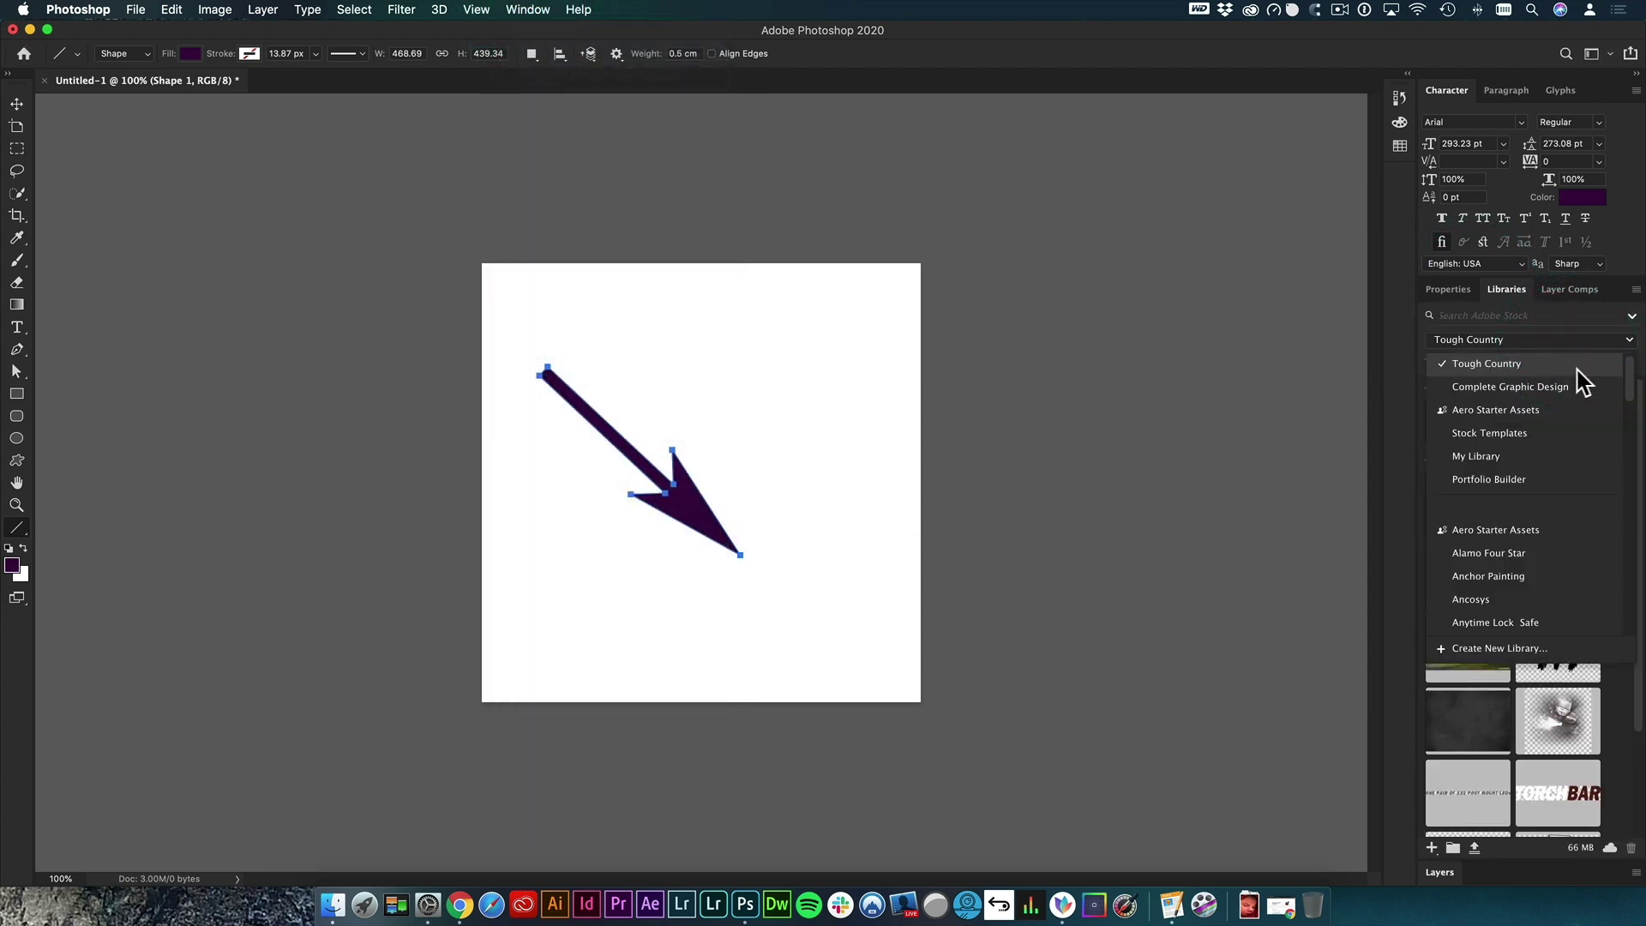
scroll(1516, 512, down, 1)
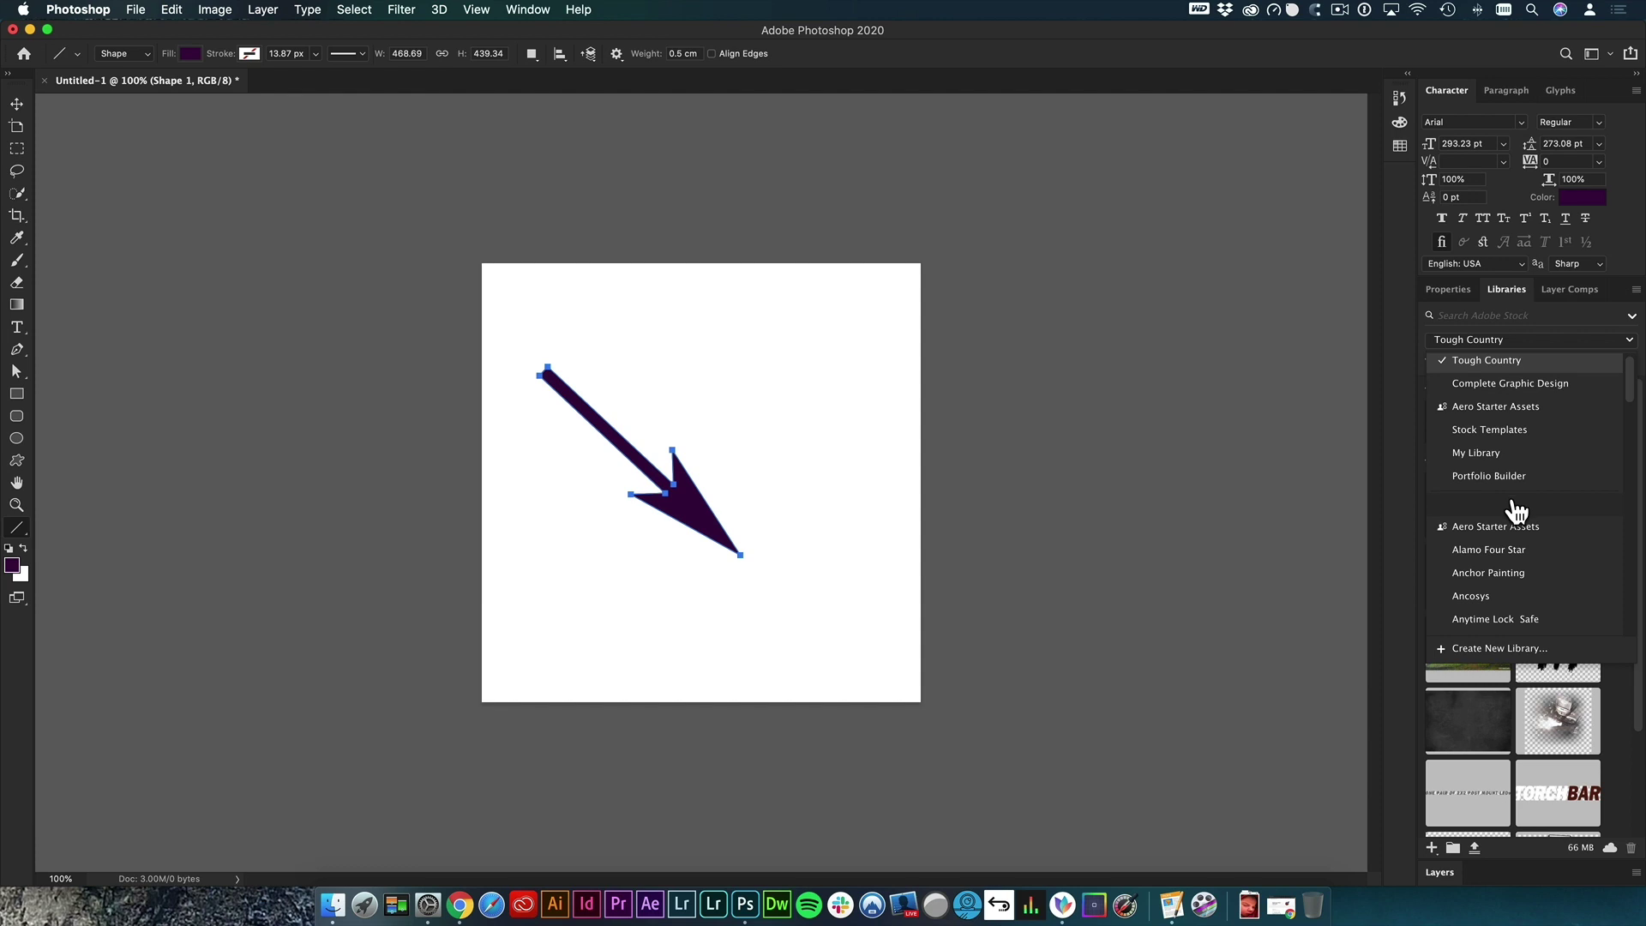
click(1474, 453)
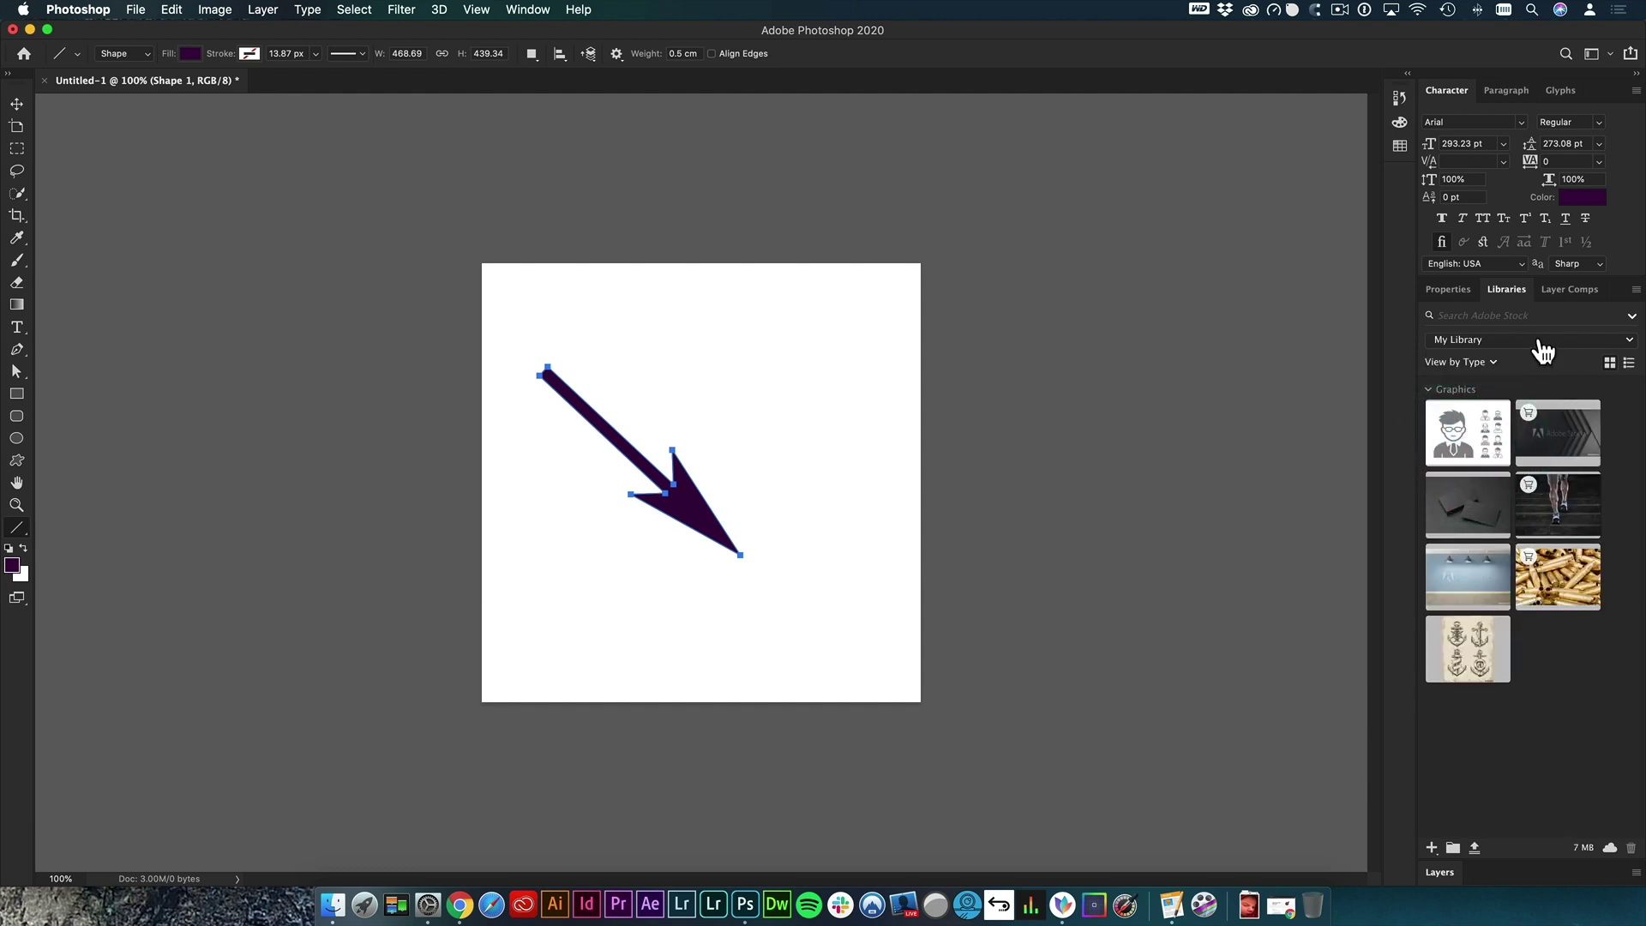
click(1536, 340)
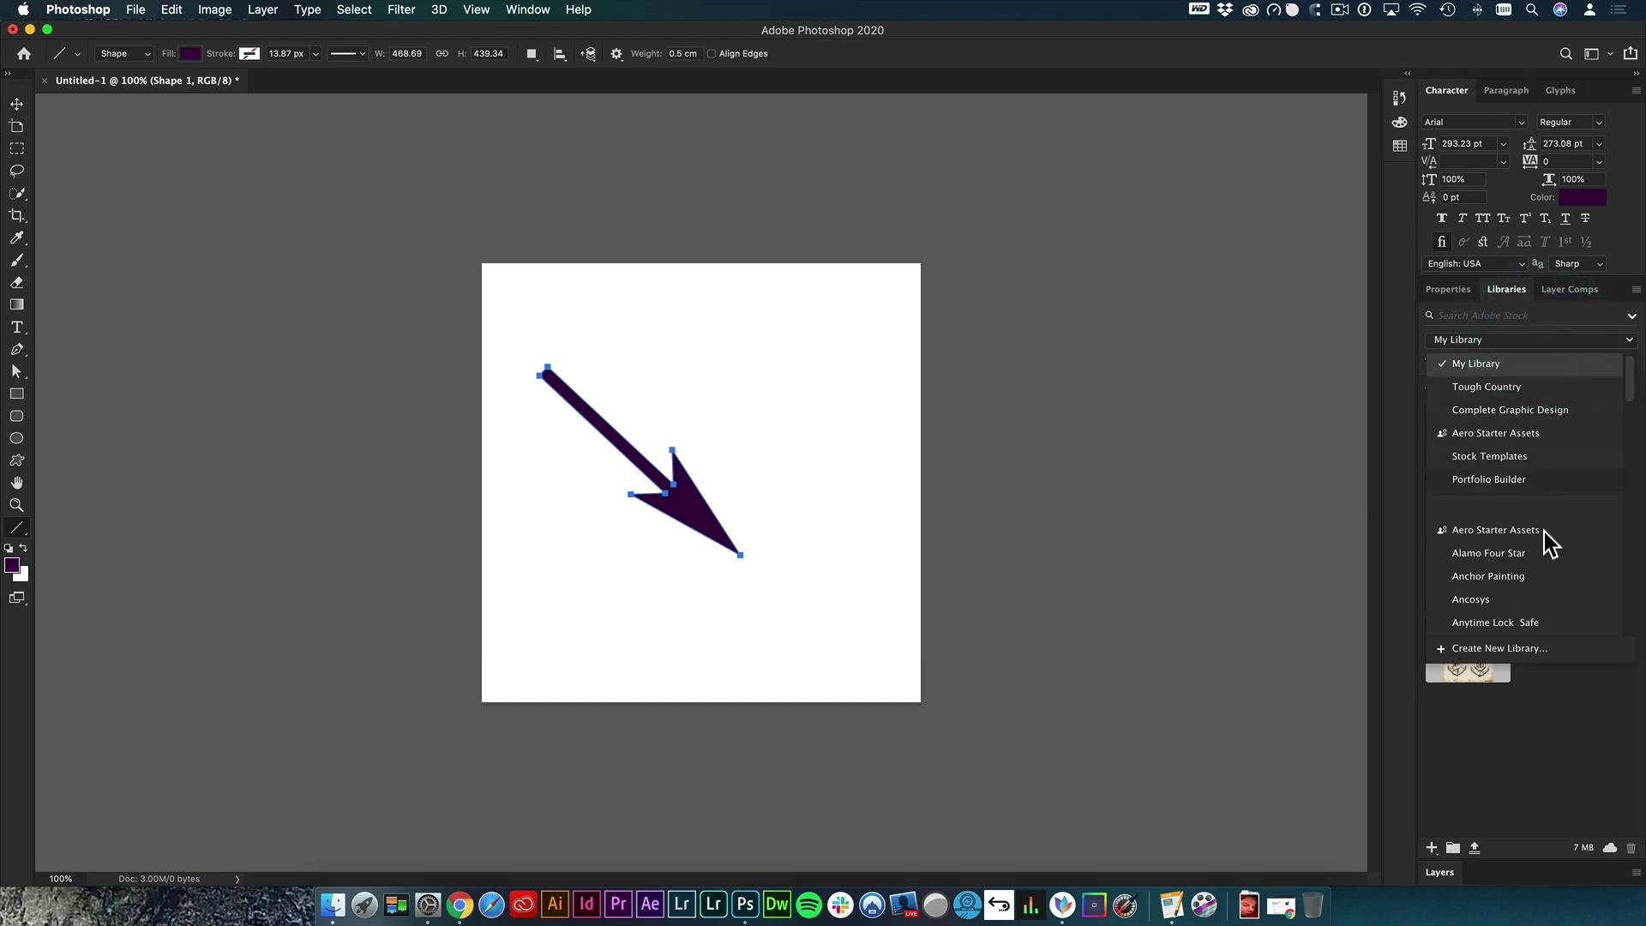
click(1490, 650)
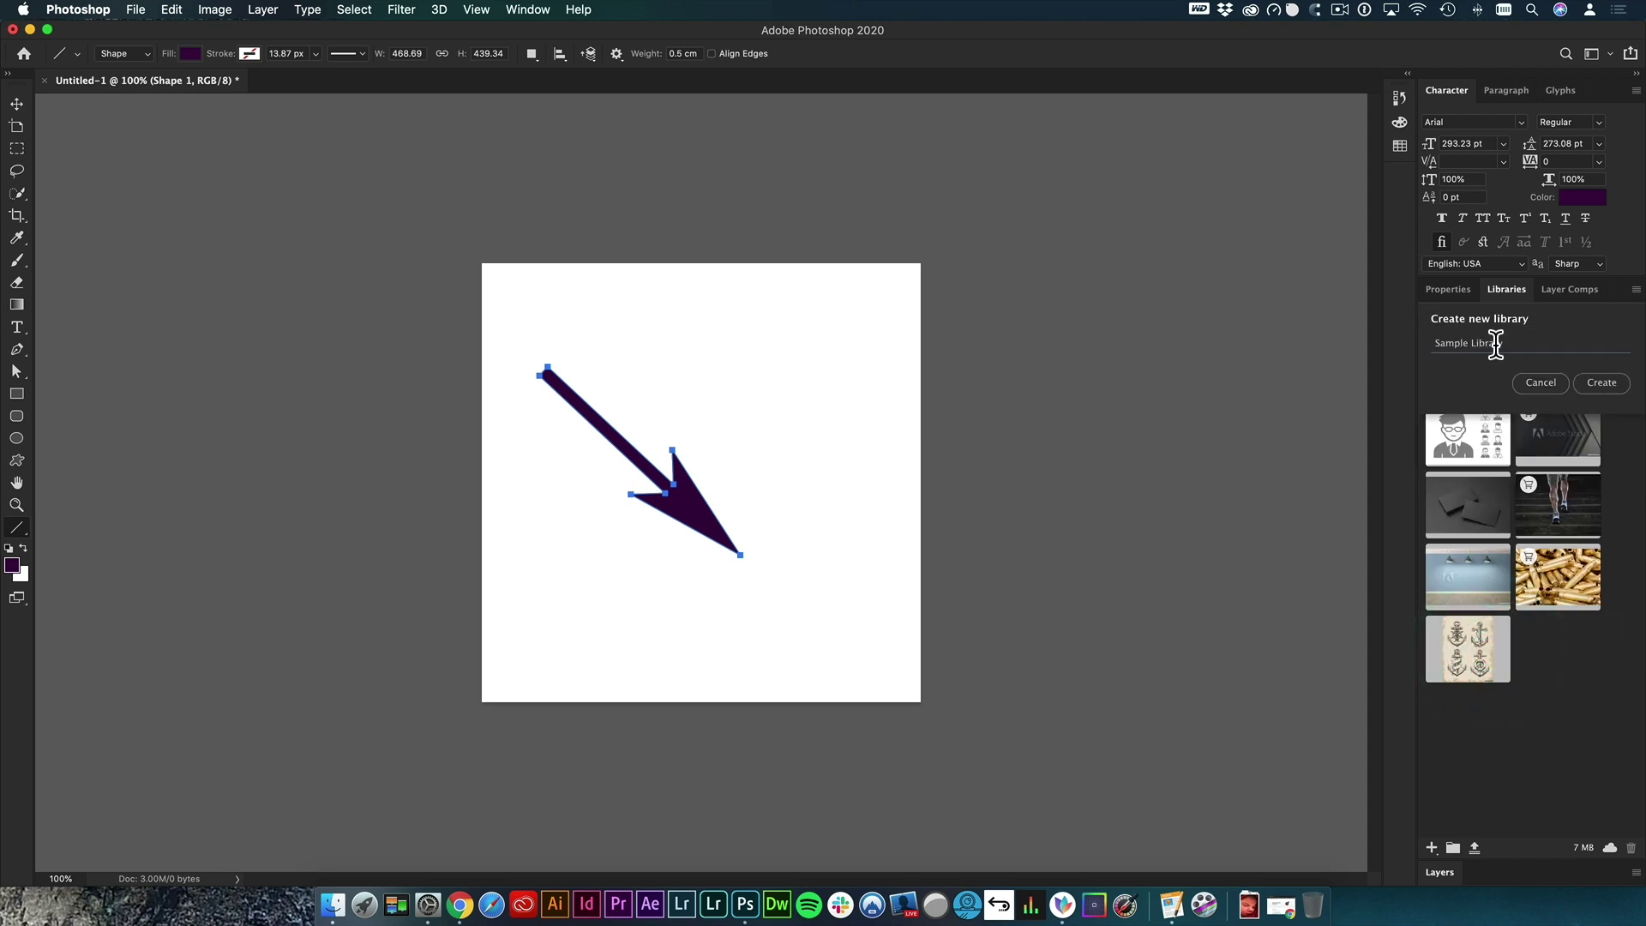
click(1601, 384)
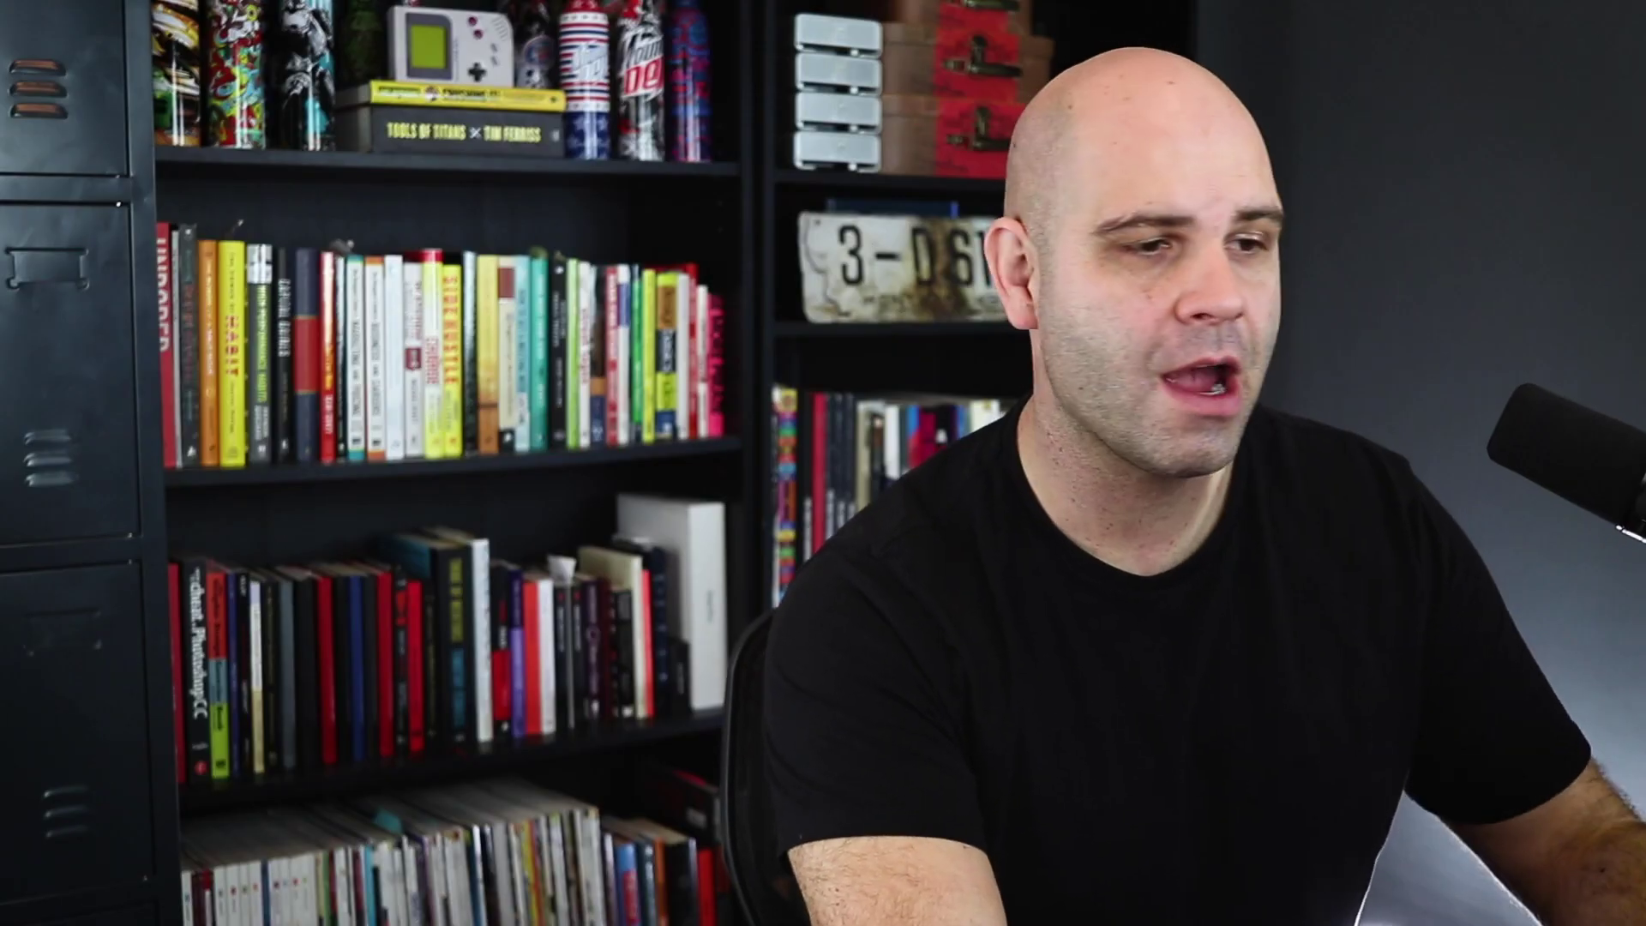
- Add the arrow's #380841 fill colour to Sample Library as a swatch
click(1432, 847)
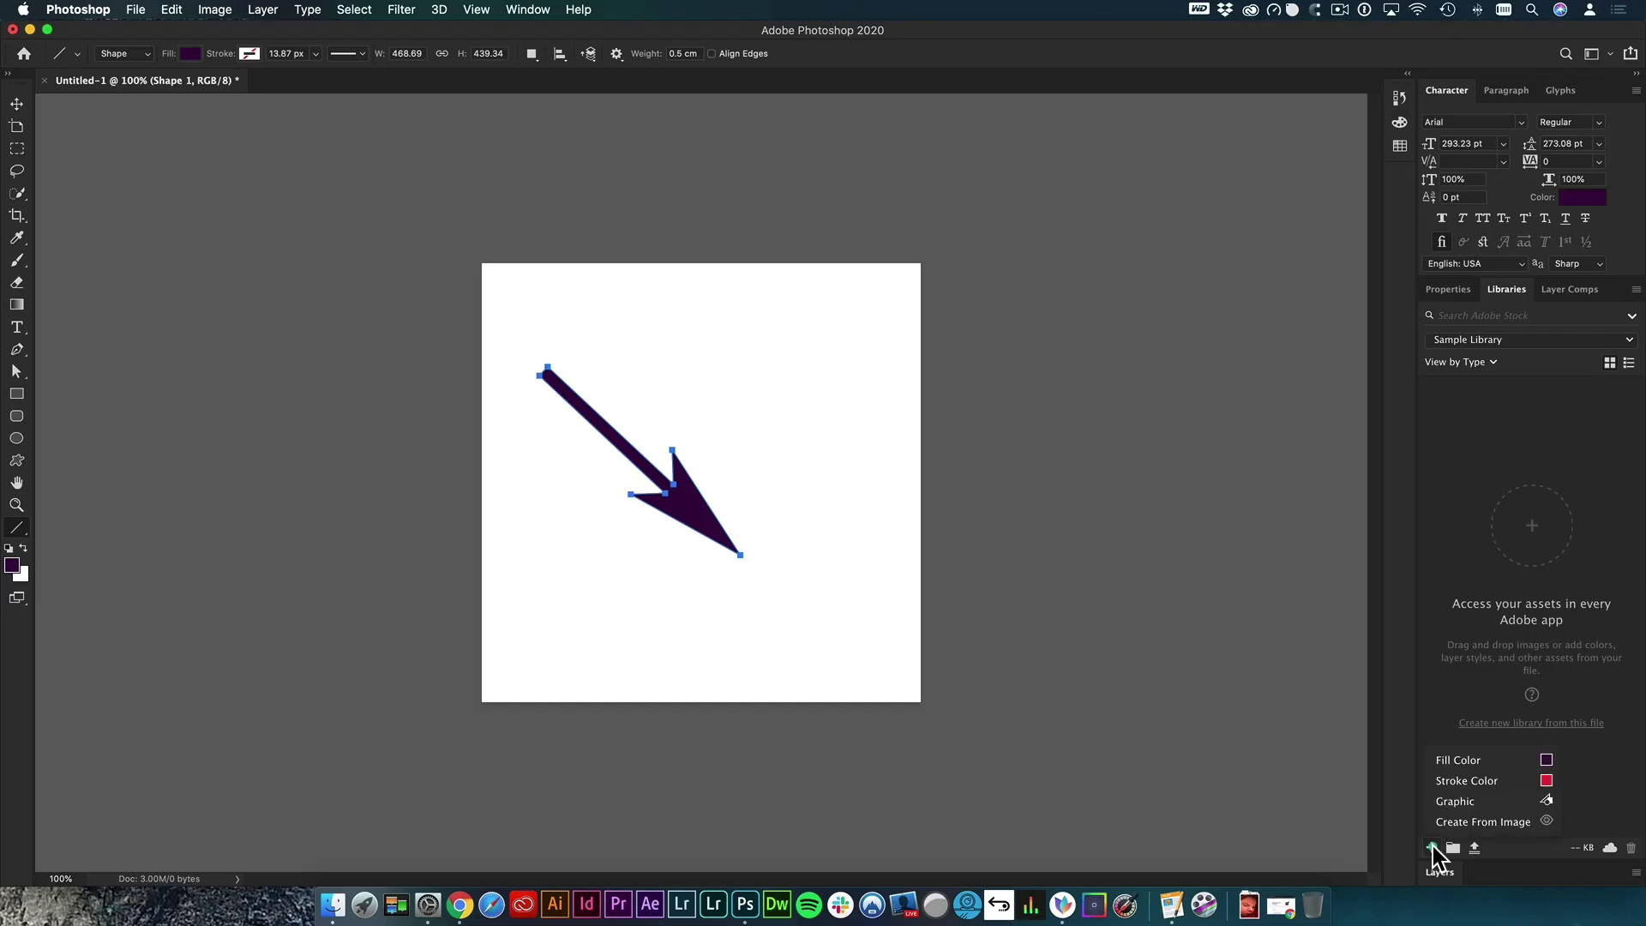
click(1544, 760)
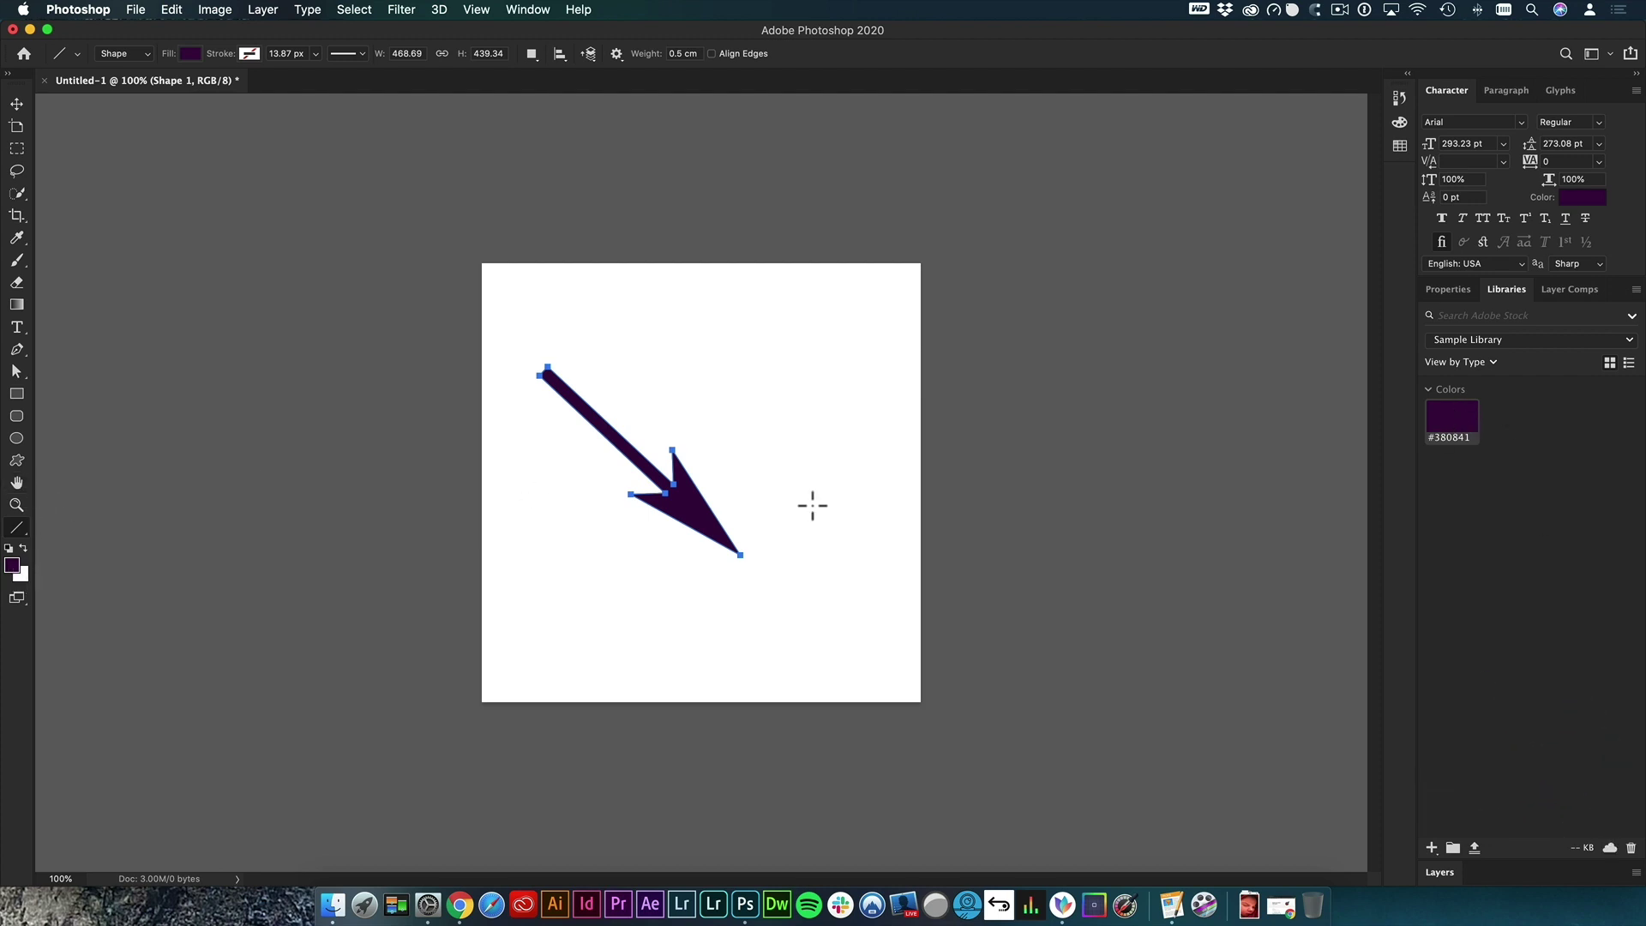
click(1499, 463)
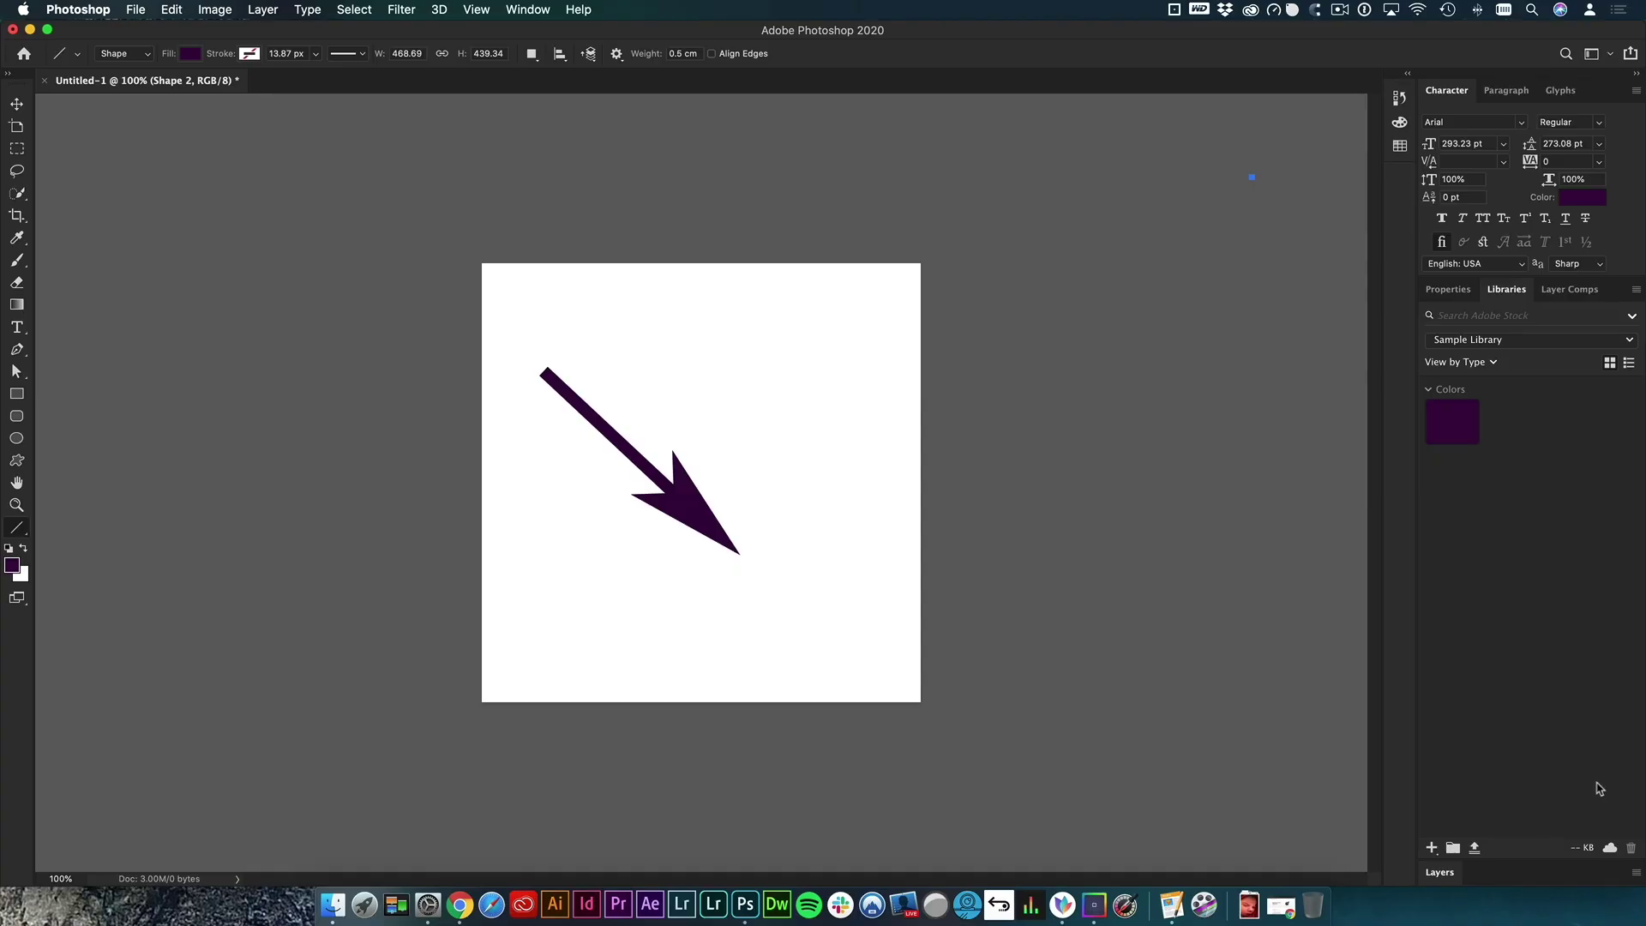
- Sample Lawn Green #76FE10 with ColorSlurp's magnifier, close its list, and switch to Pages
click(1293, 10)
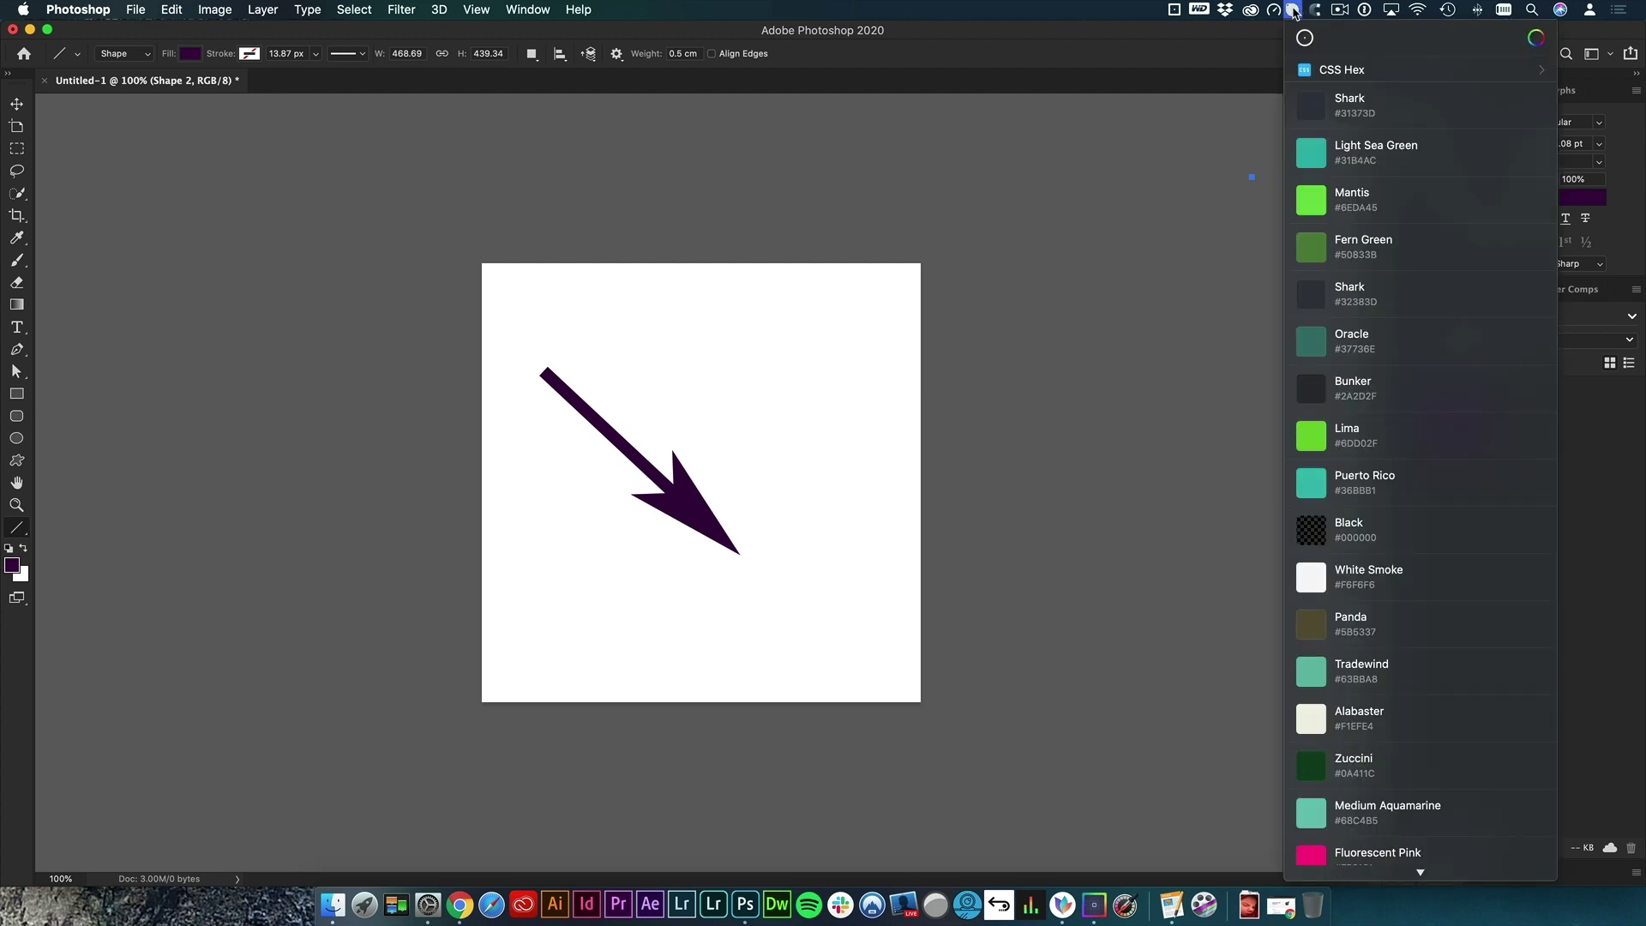
click(1305, 38)
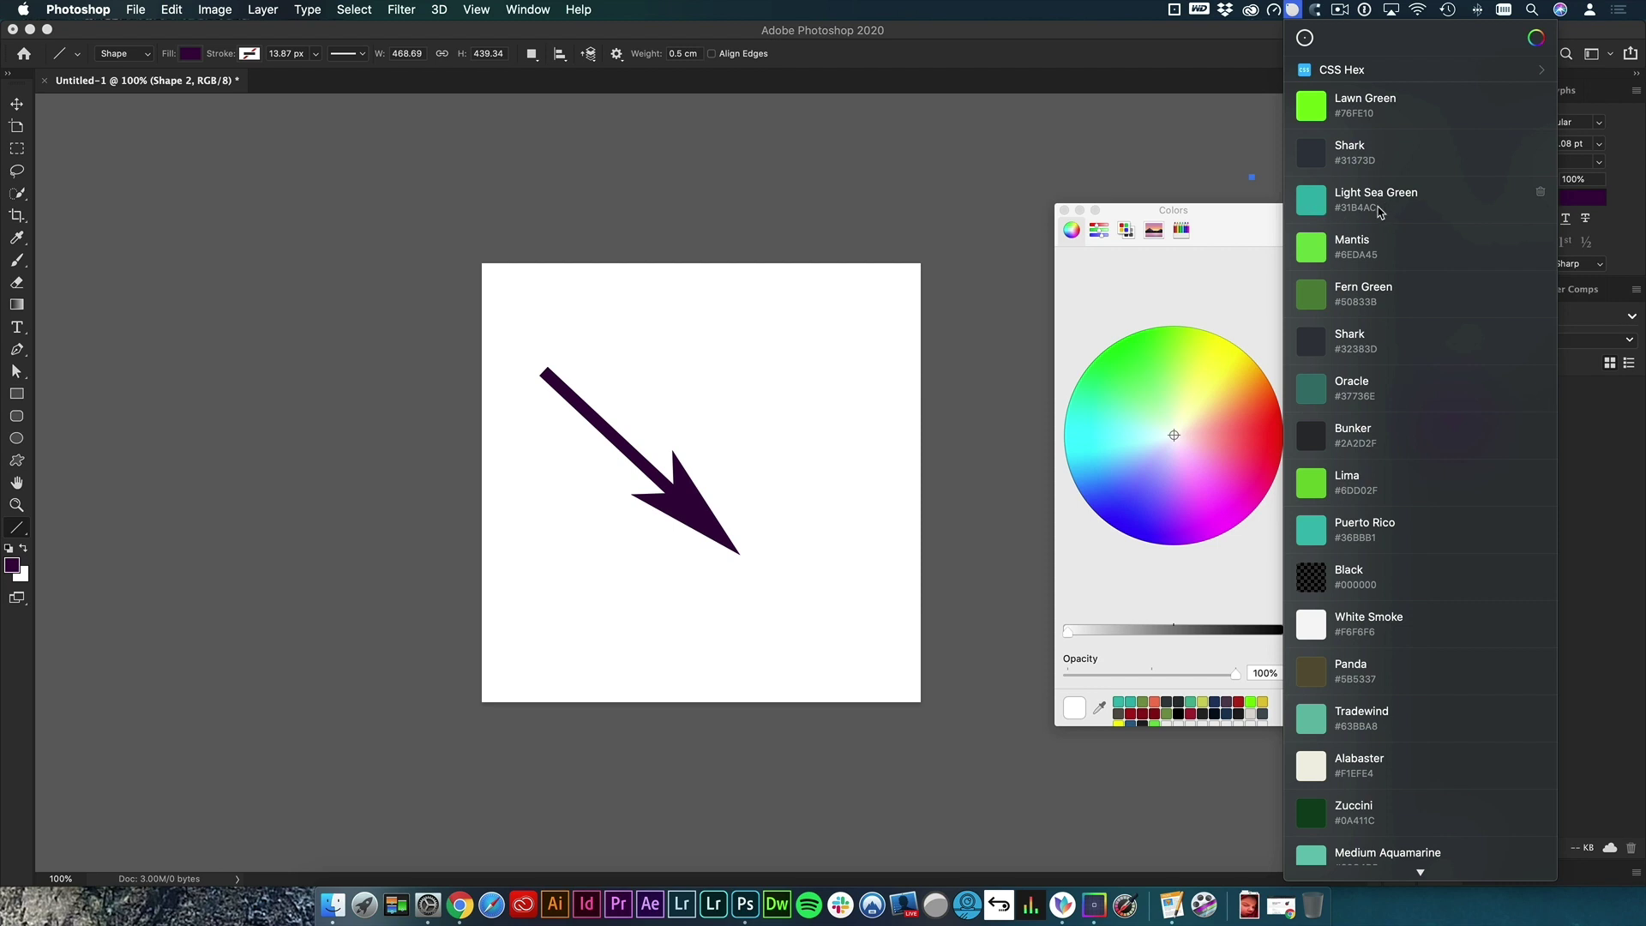
click(1207, 159)
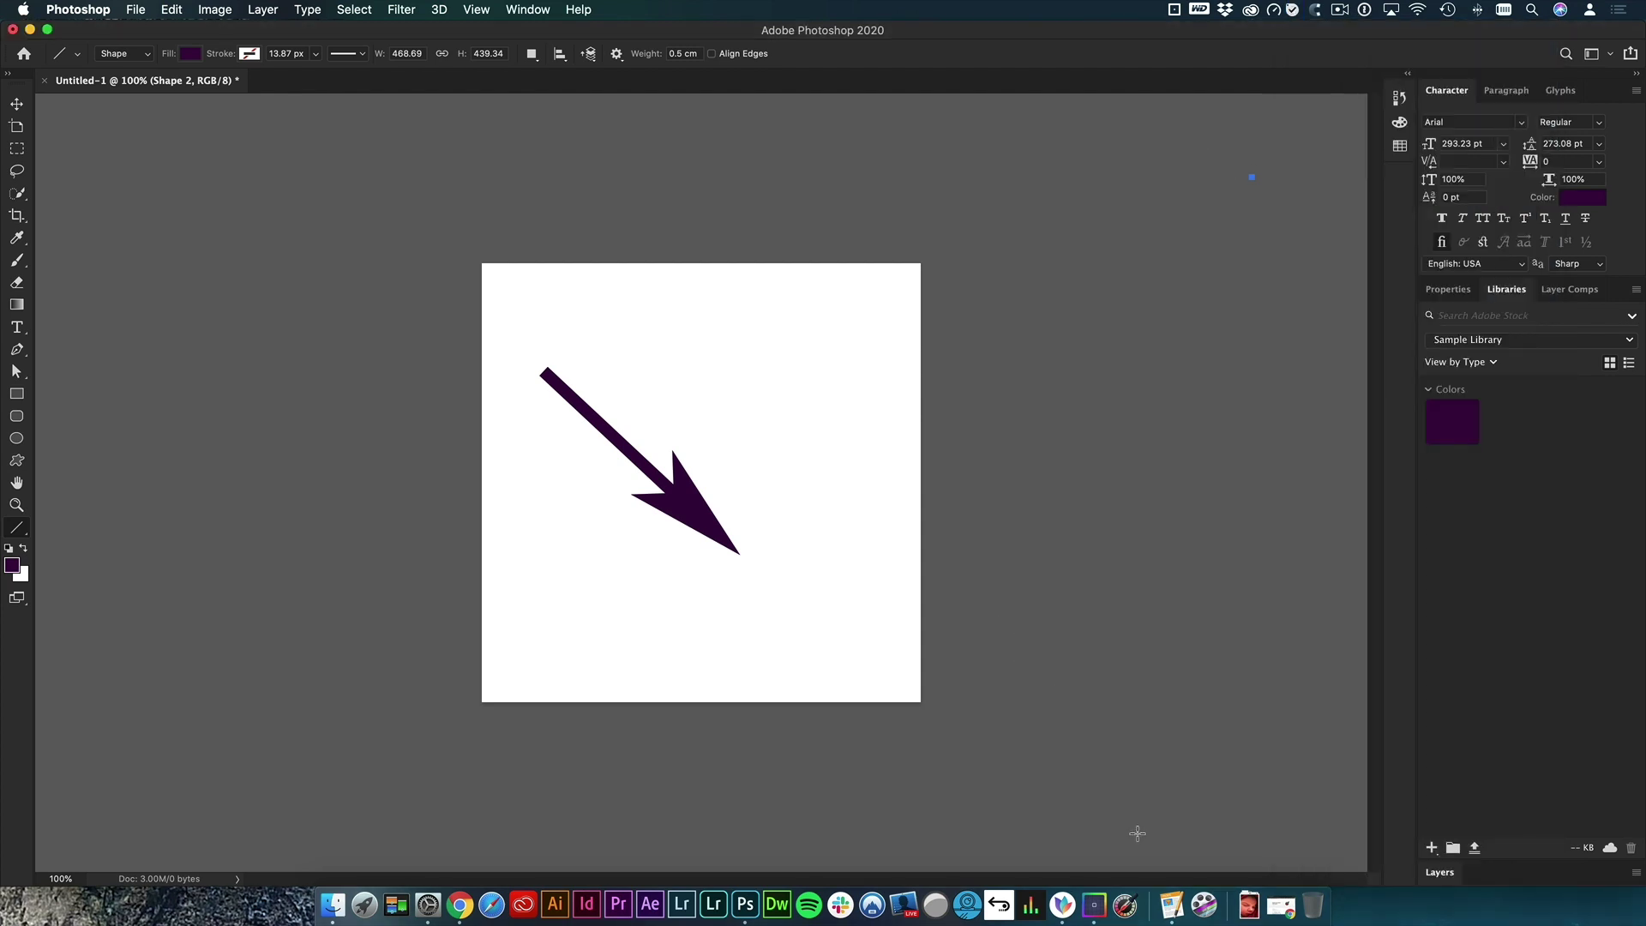
click(1172, 920)
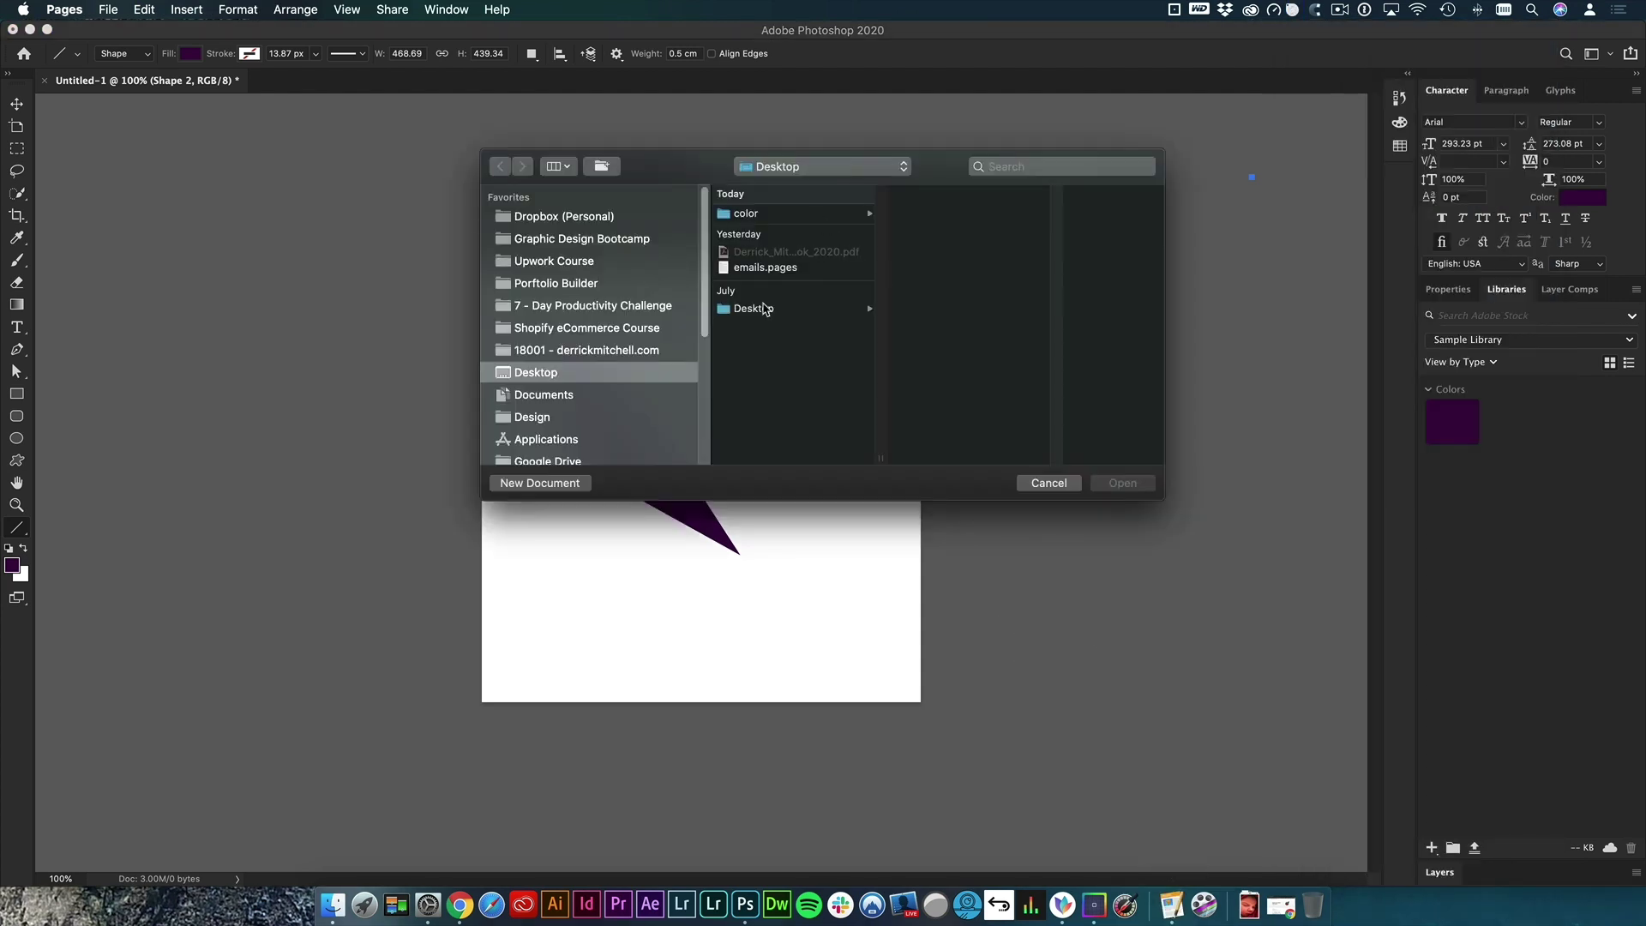
- Create a Pages document from the landscape Textbook template and select its cover title
click(540, 483)
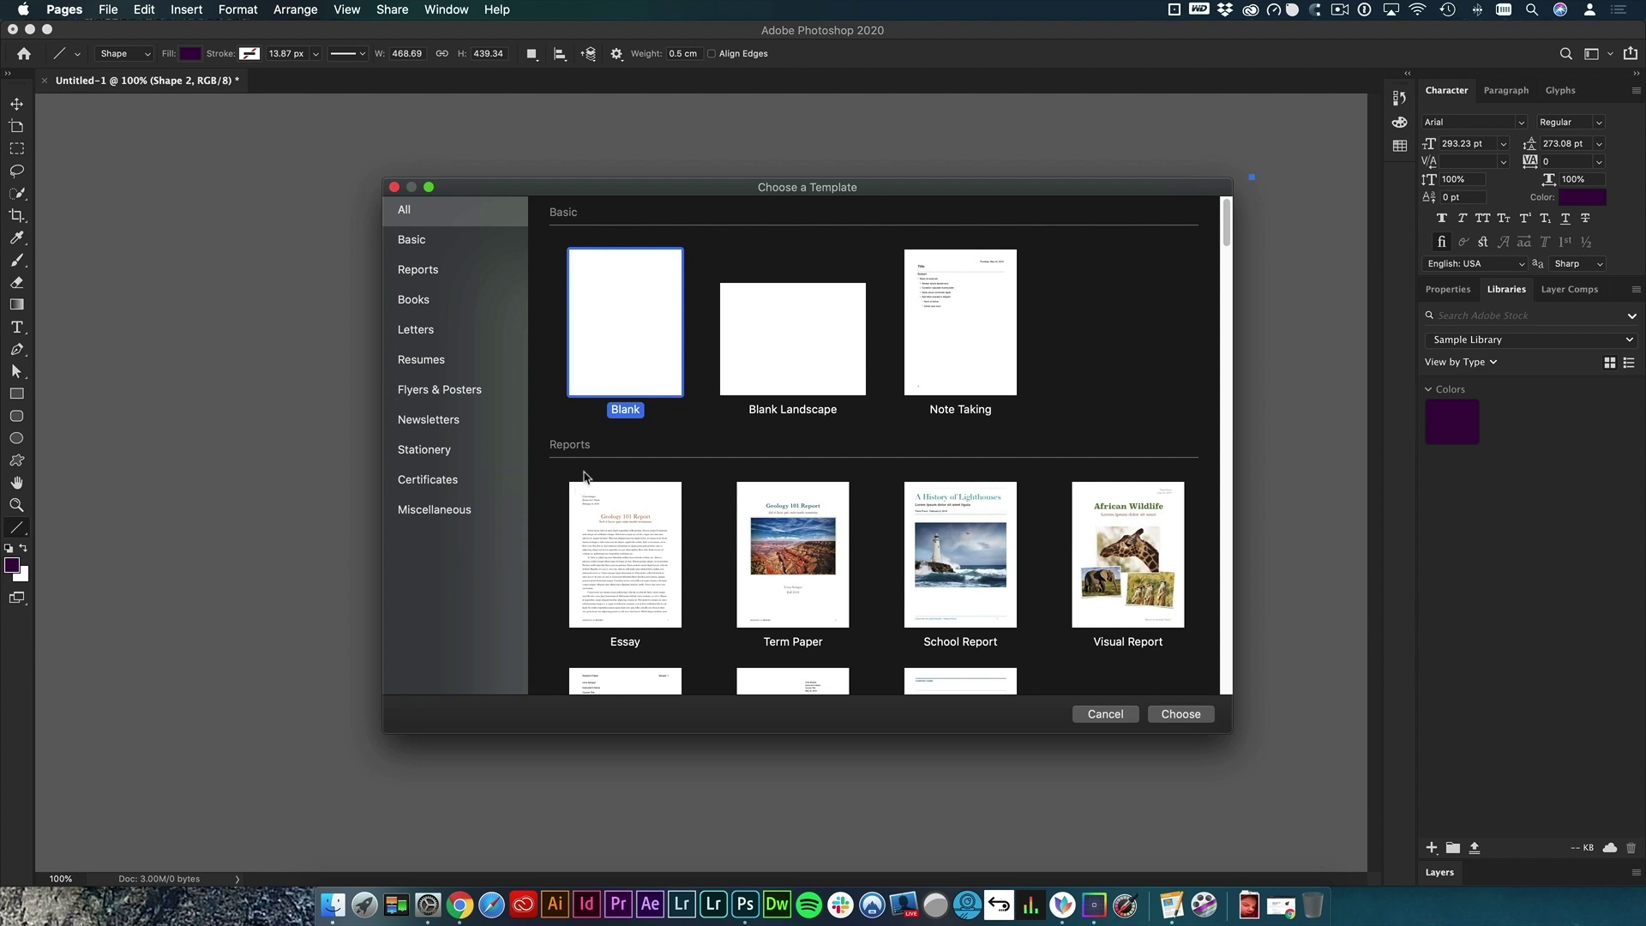
scroll(751, 493, down, 3)
scroll(750, 493, down, 10)
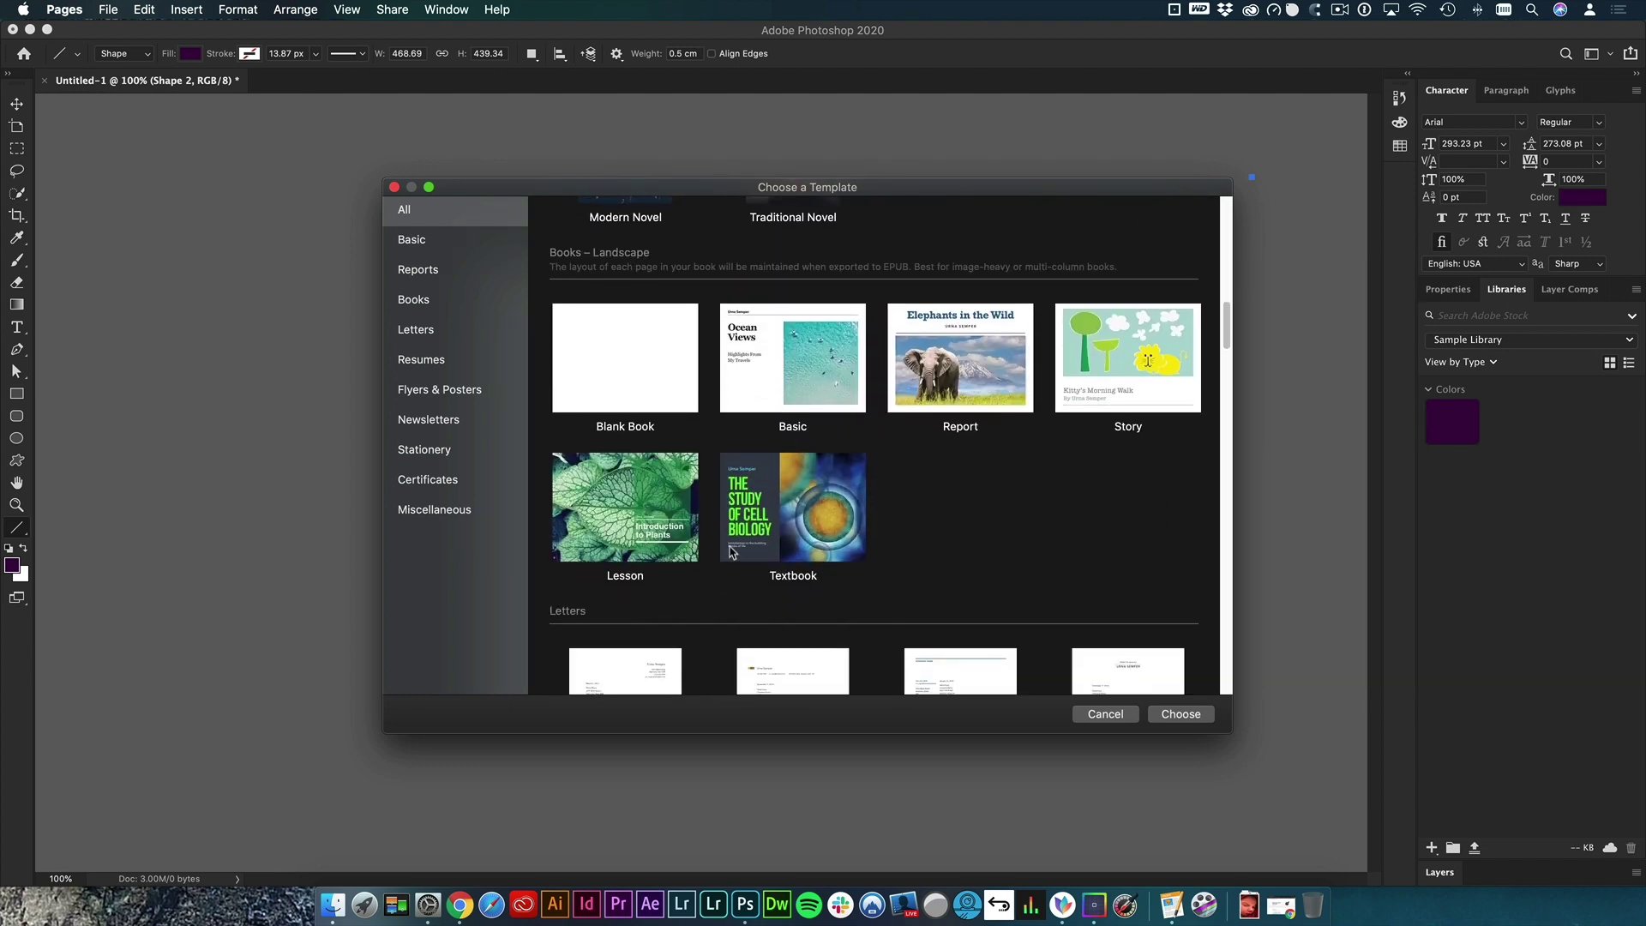
double_click(819, 524)
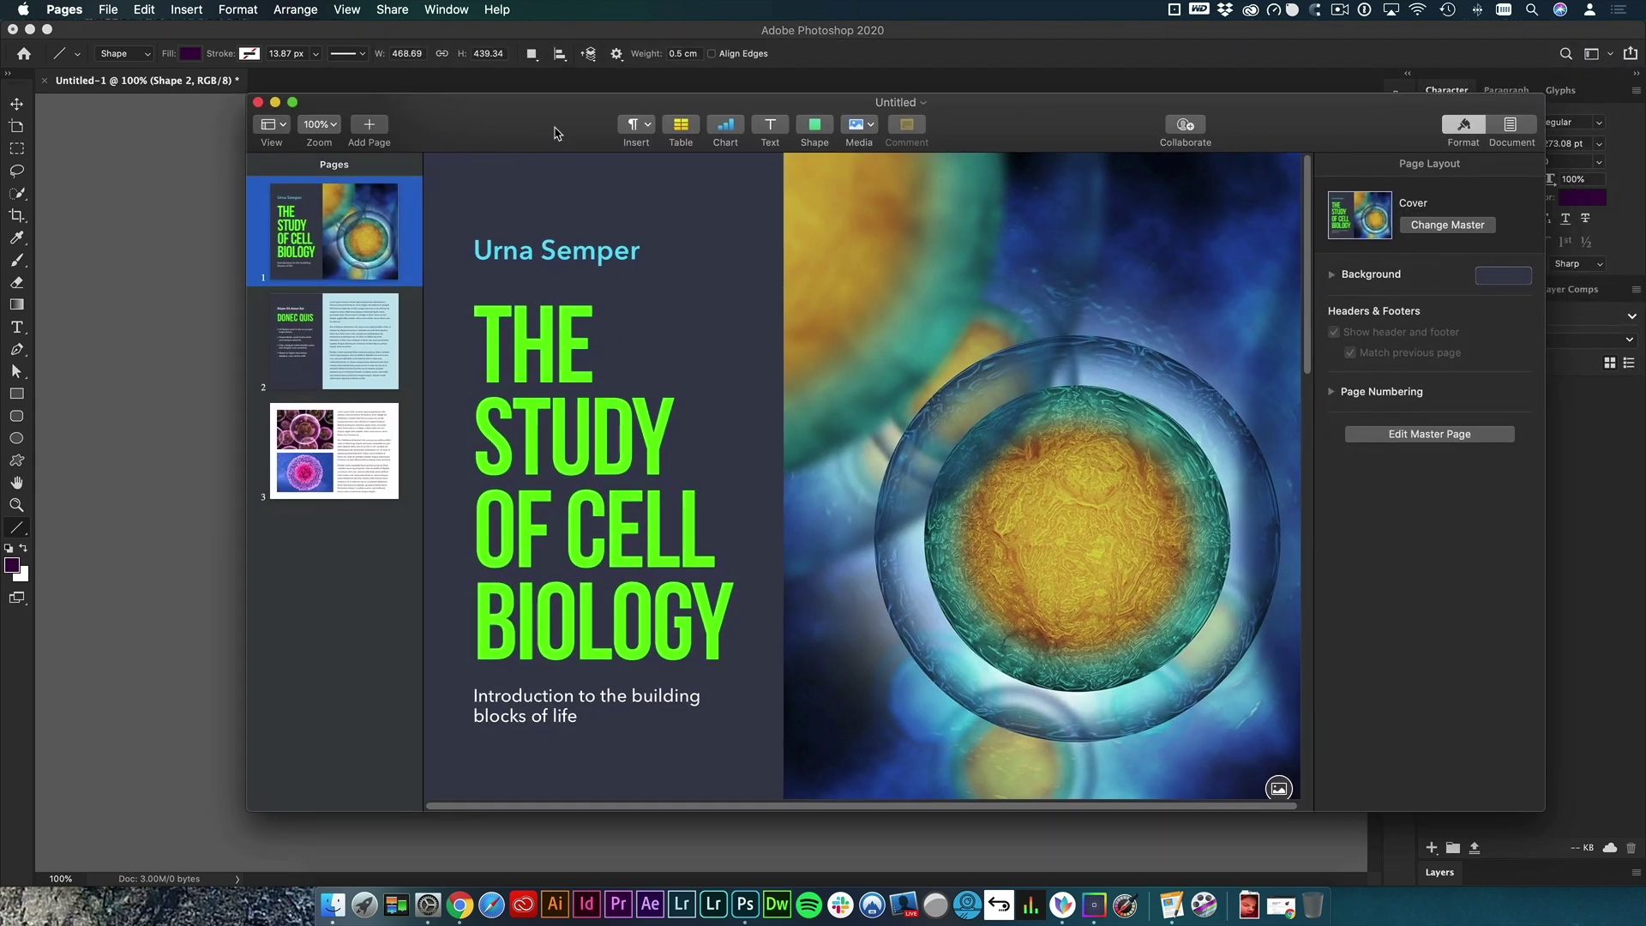
click(556, 356)
- Select the whole cover title, show a taller text-colour wheel, and open ColorSlurp's saved colours
triple_click(556, 356)
drag(549, 124, 476, 129)
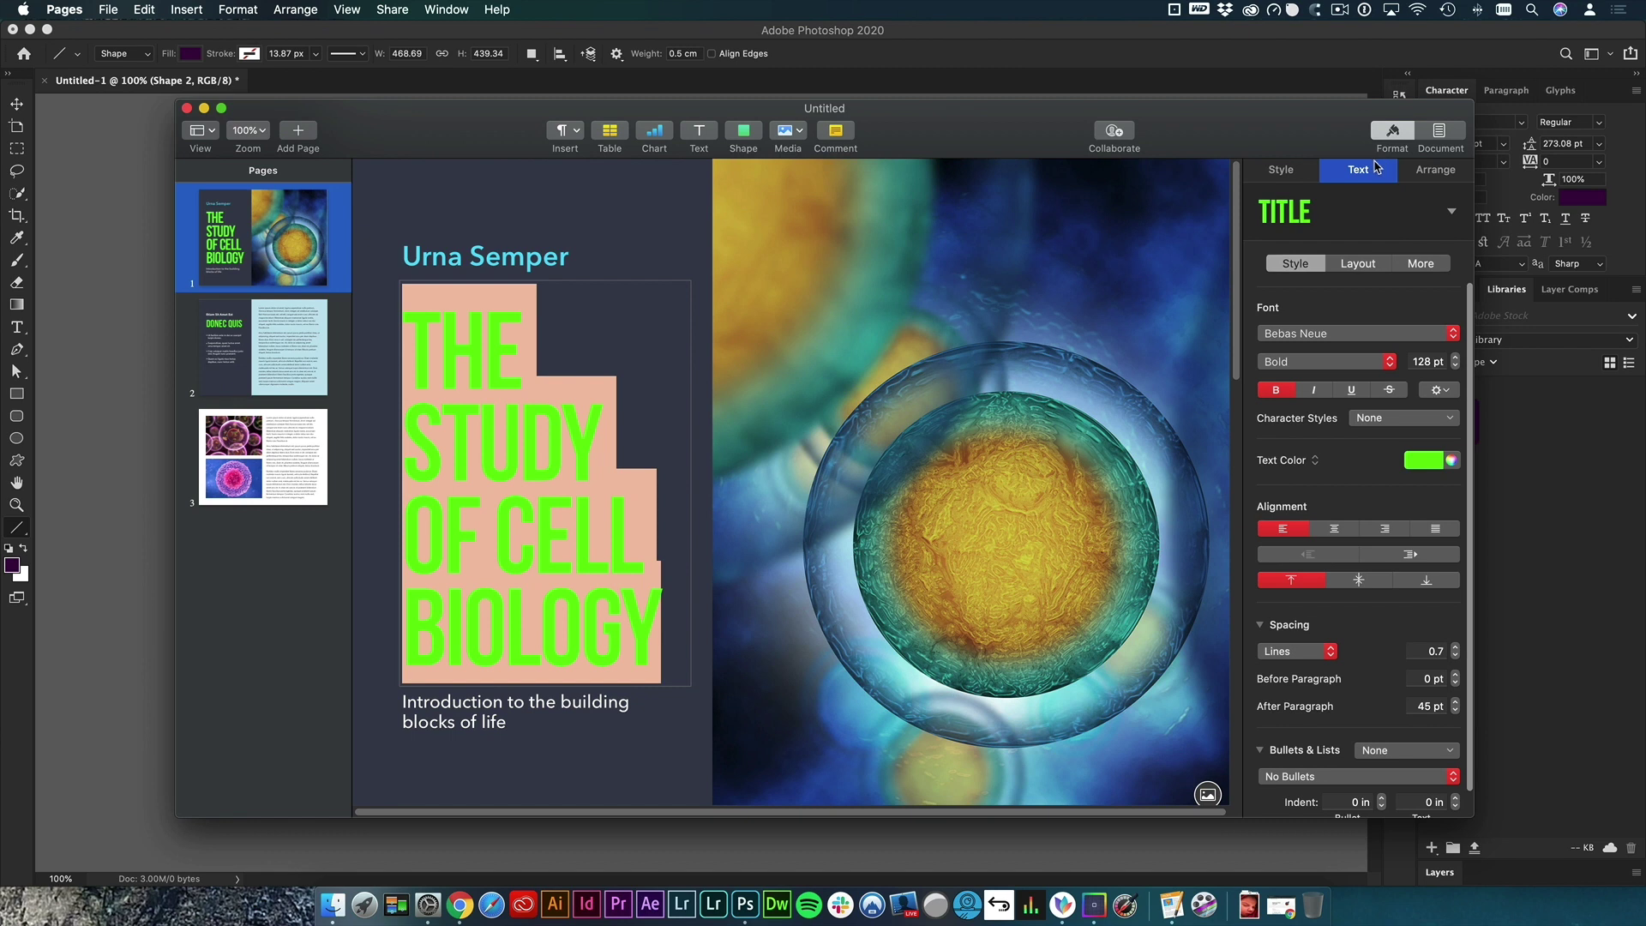
click(1452, 461)
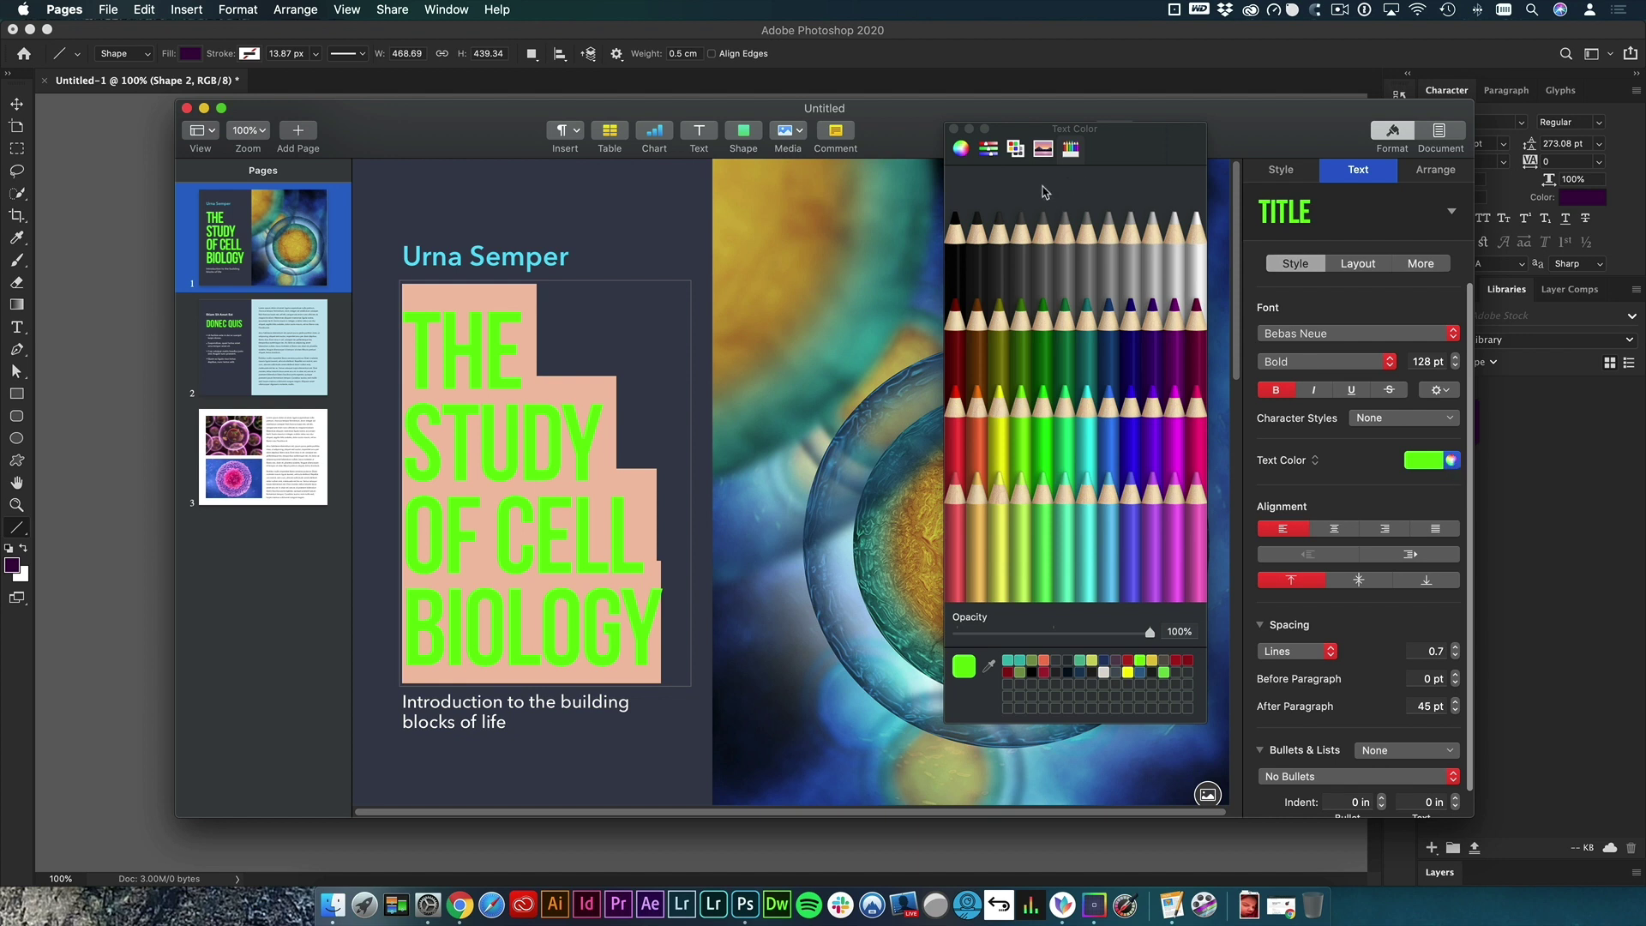
click(961, 150)
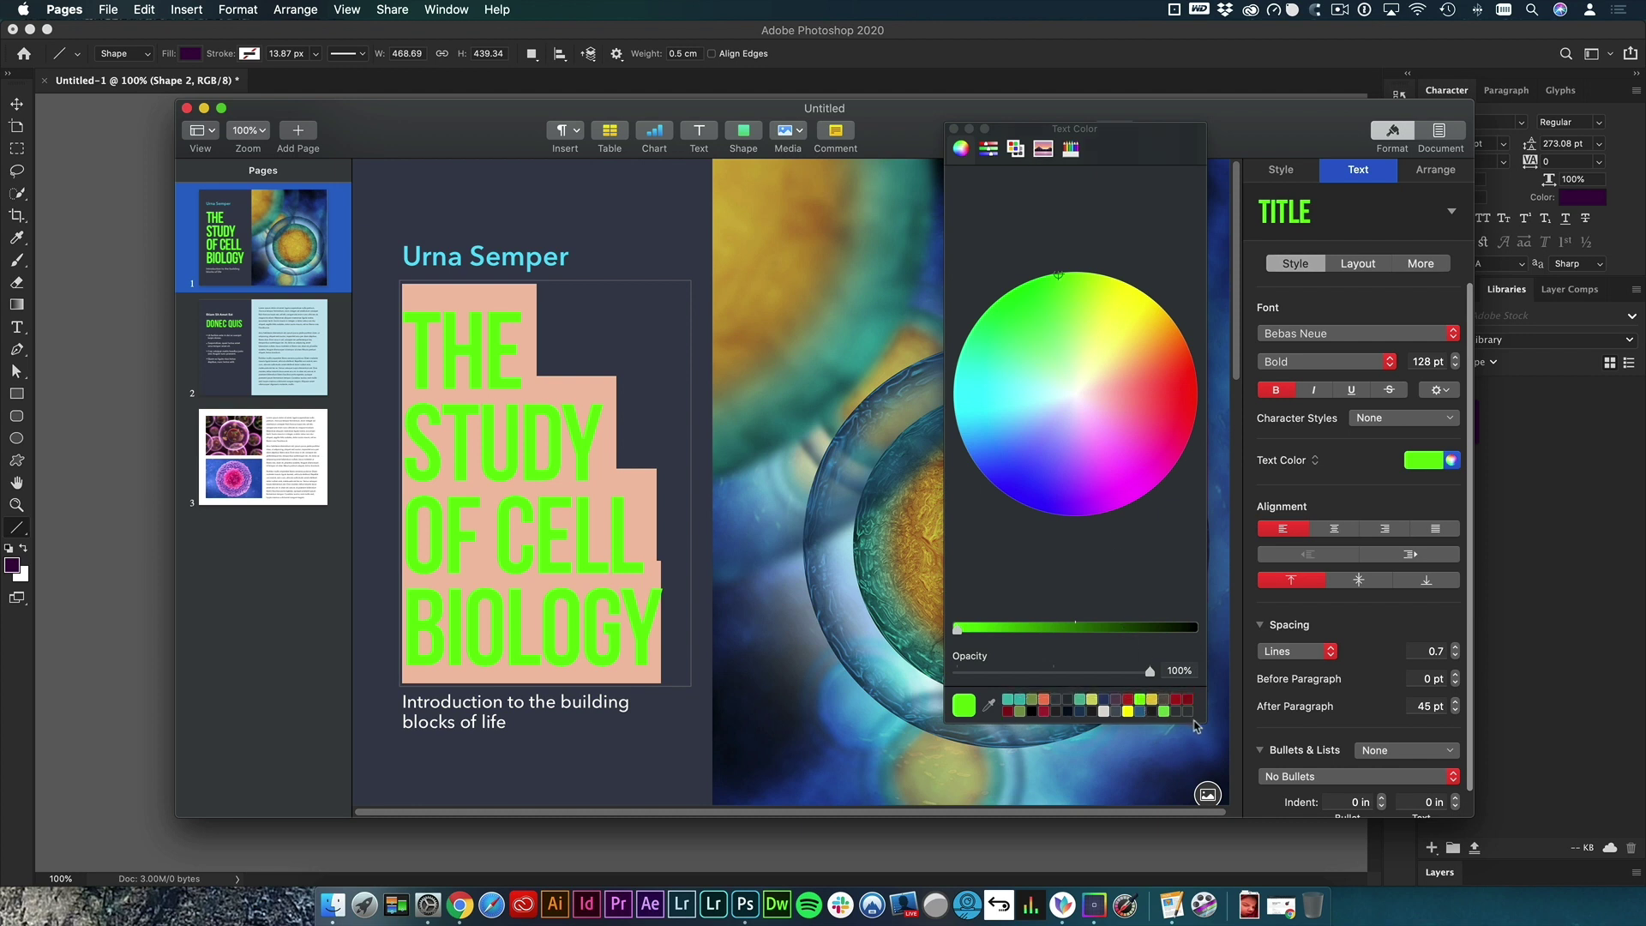
drag(1191, 724, 1193, 793)
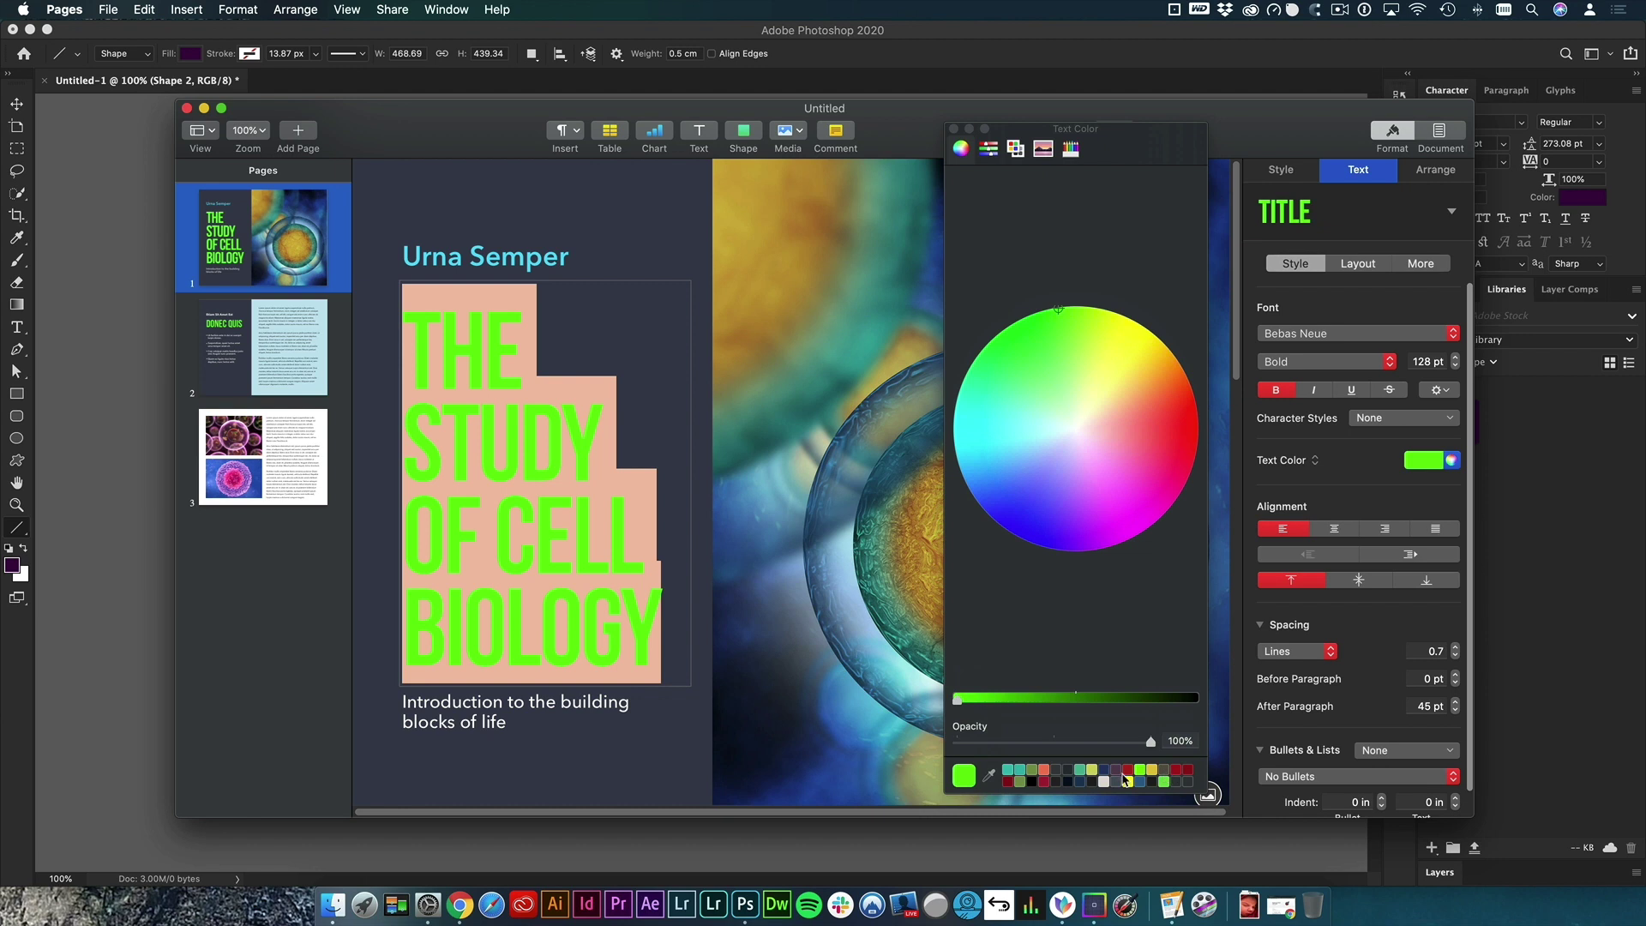
click(1292, 11)
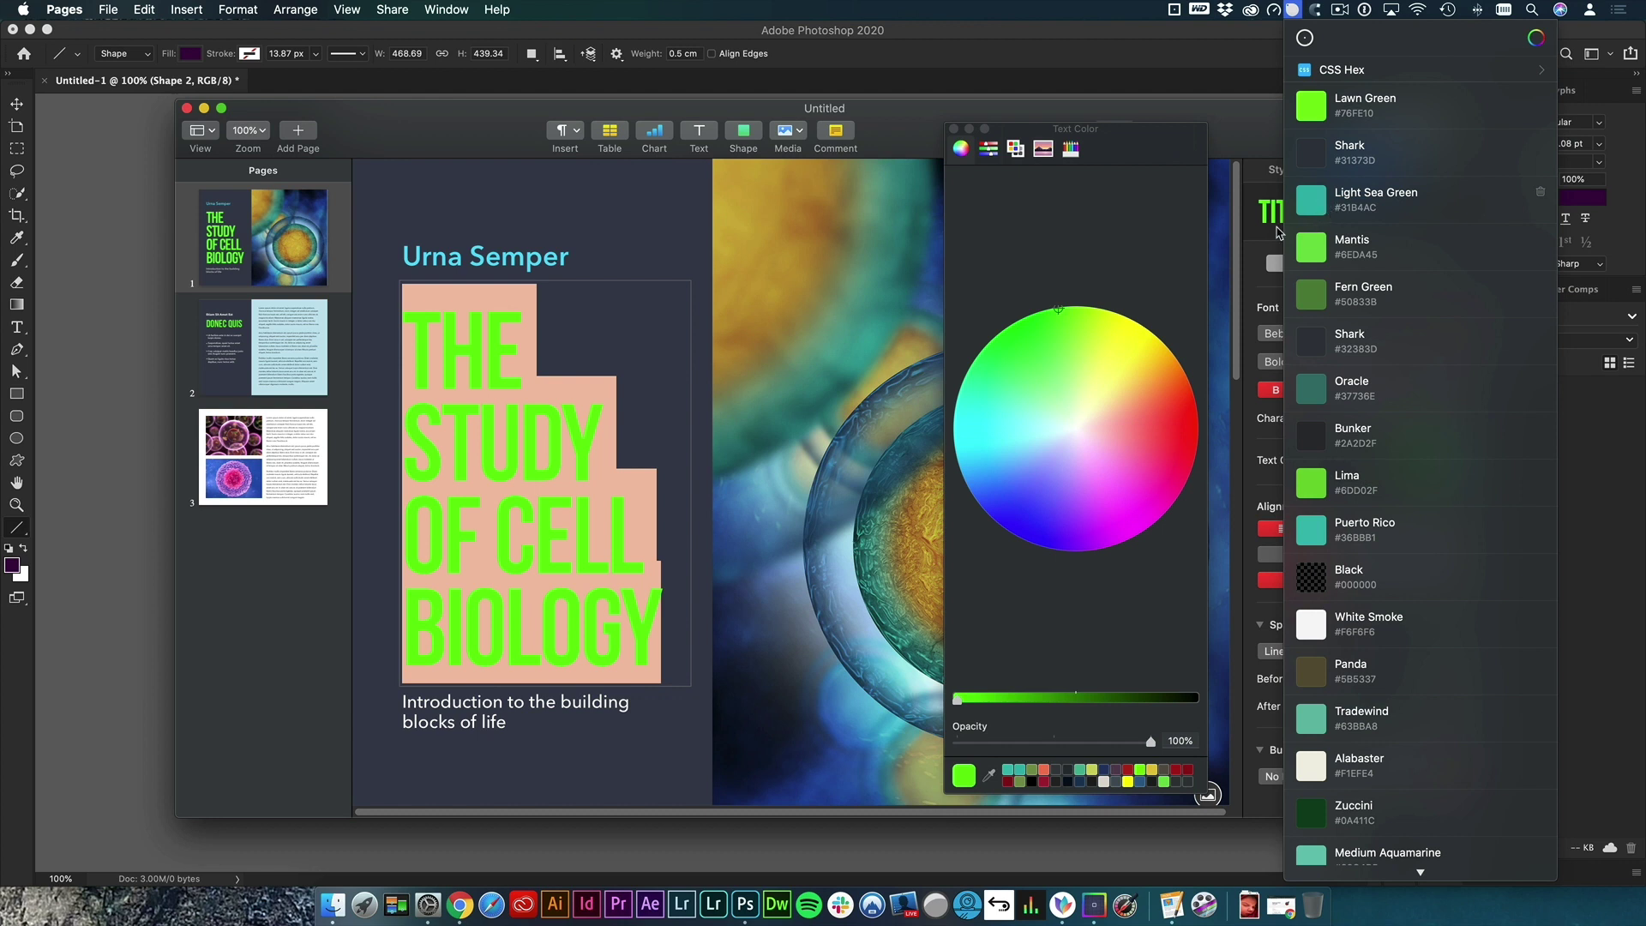
- Turn the cover title teal, saving Light Sea Green as a swatch and trying a green sampled from the Dock
drag(1318, 206, 1010, 768)
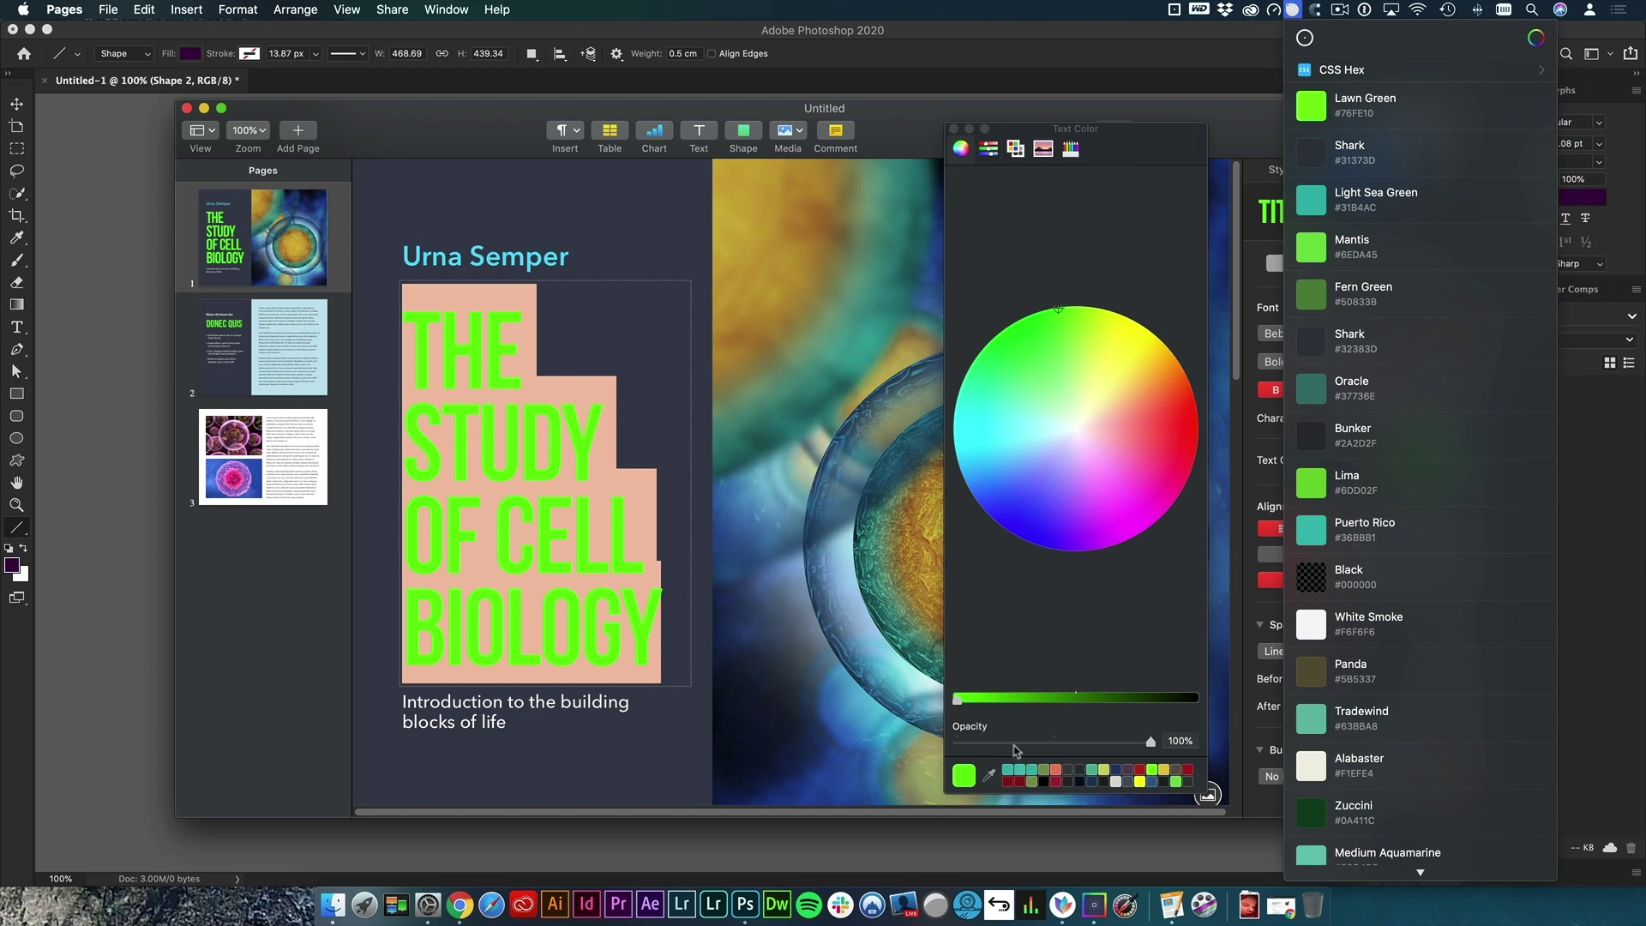
click(1008, 777)
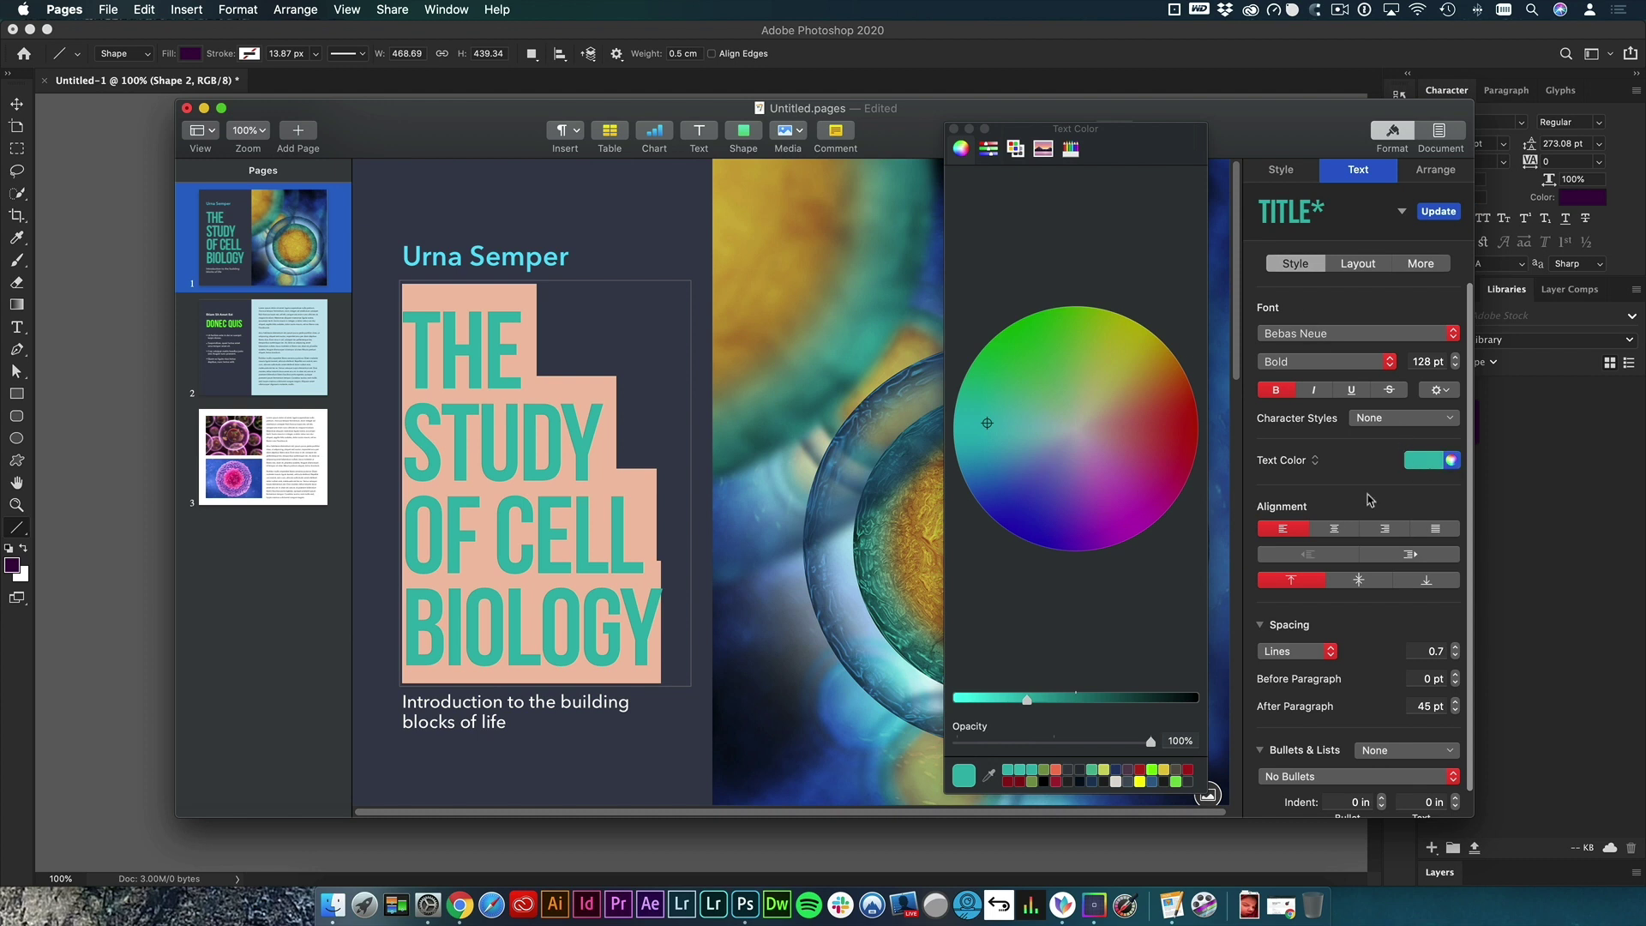
click(991, 777)
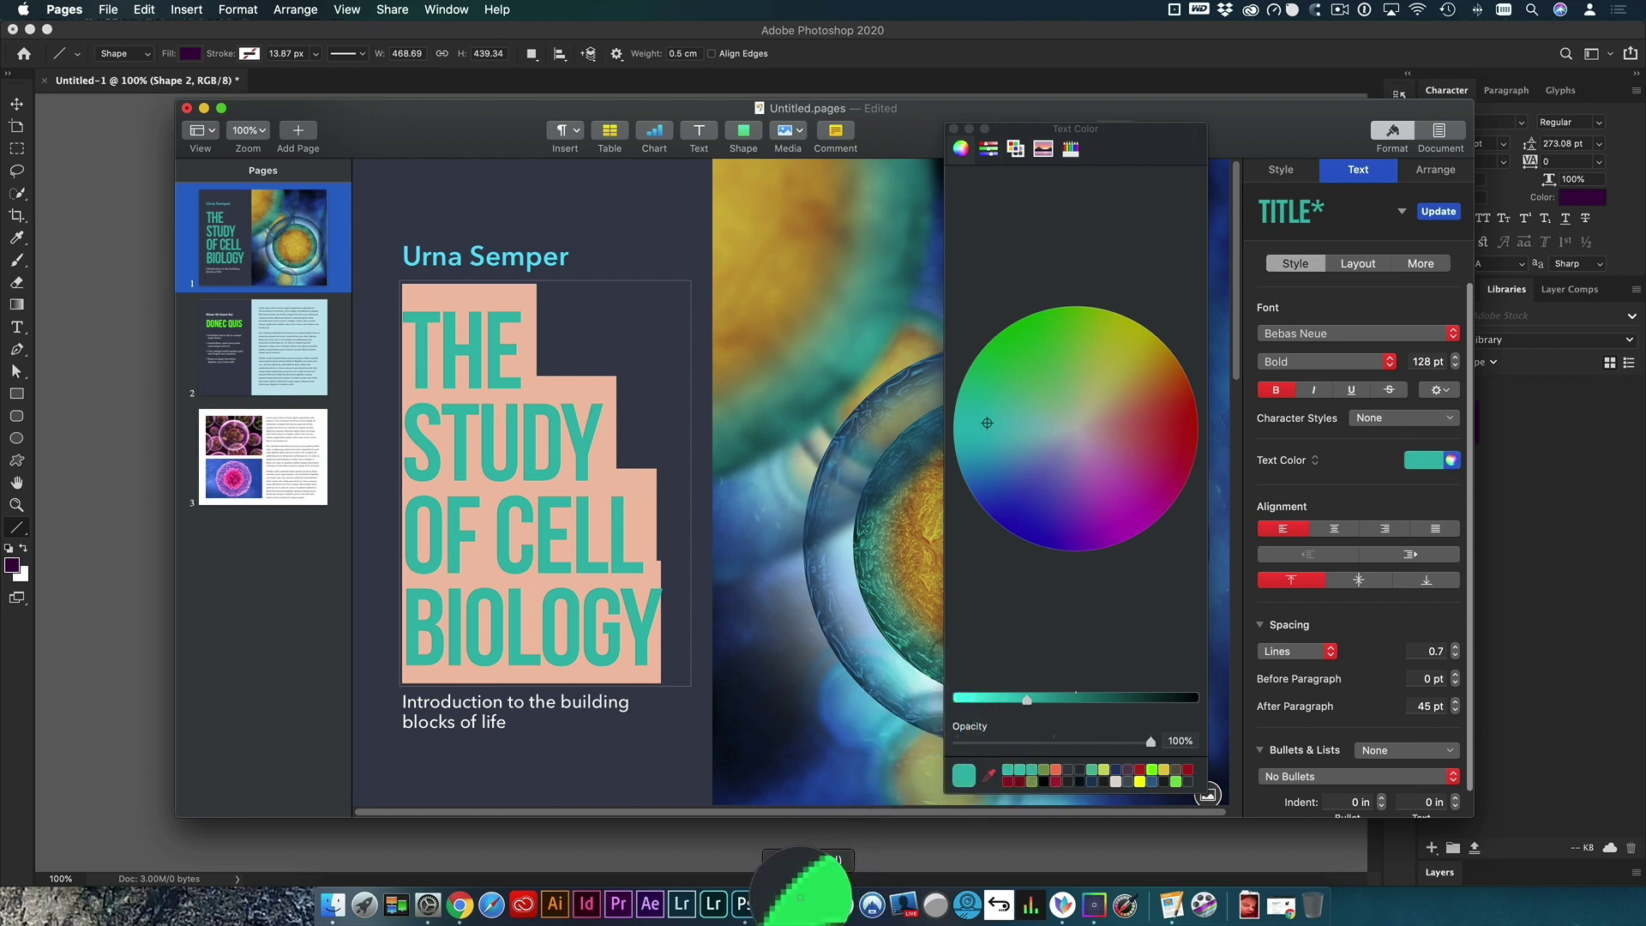
click(800, 896)
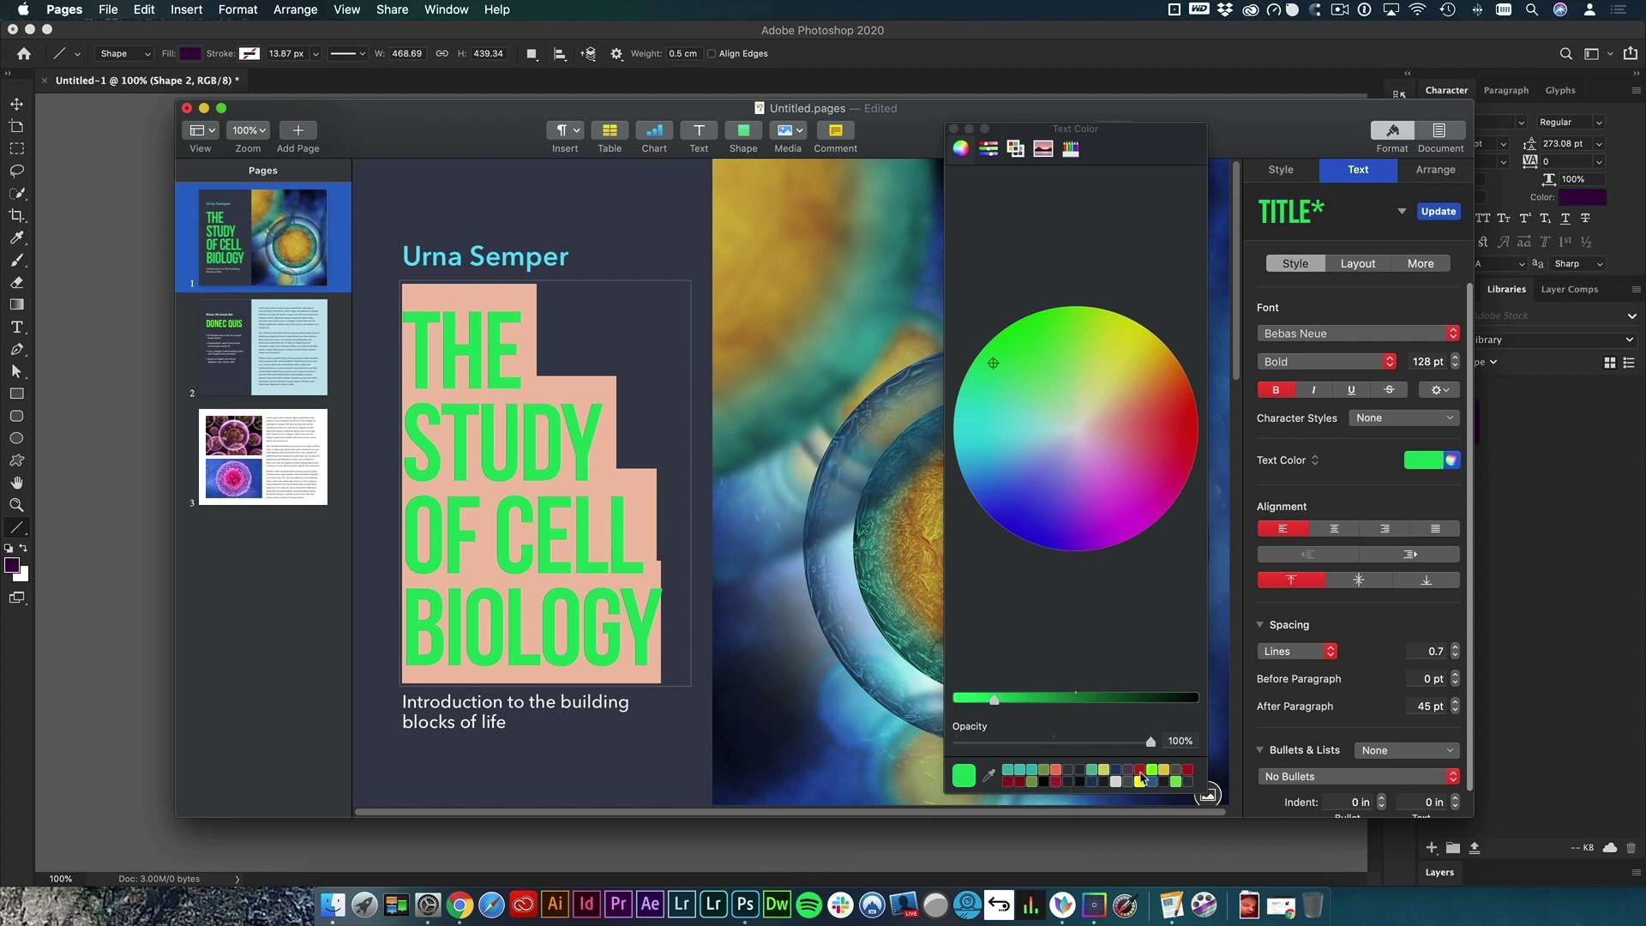
click(1010, 774)
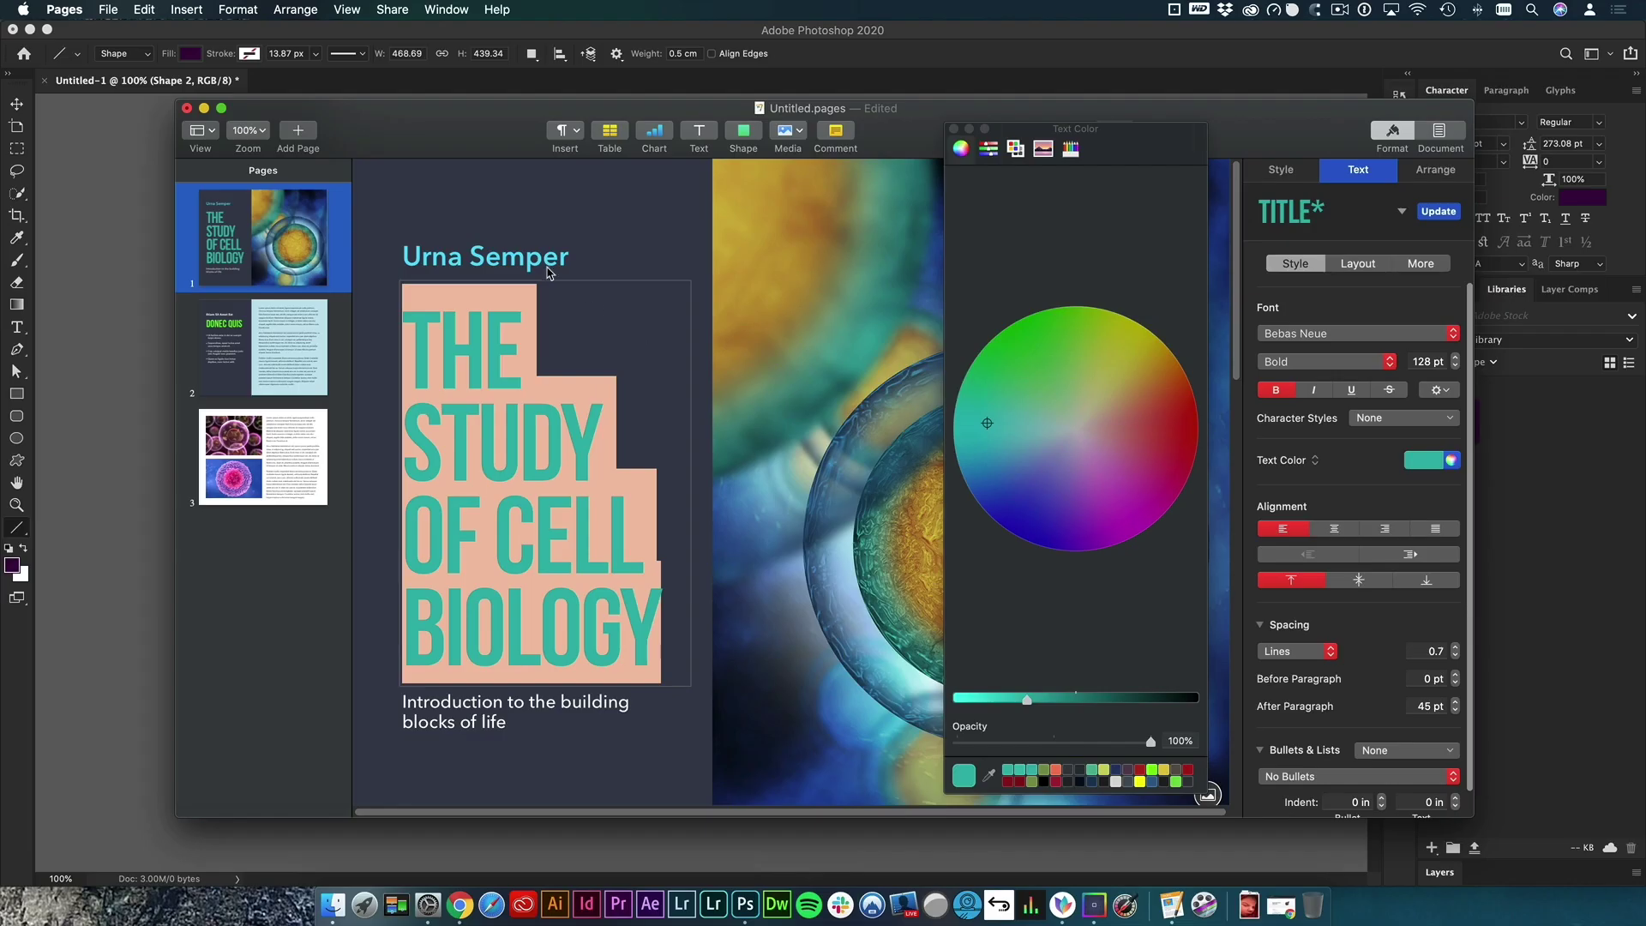
key(super+z)
- Colour the author line salmon, close the Text Color panel and shift the Pages window up-left
triple_click(543, 264)
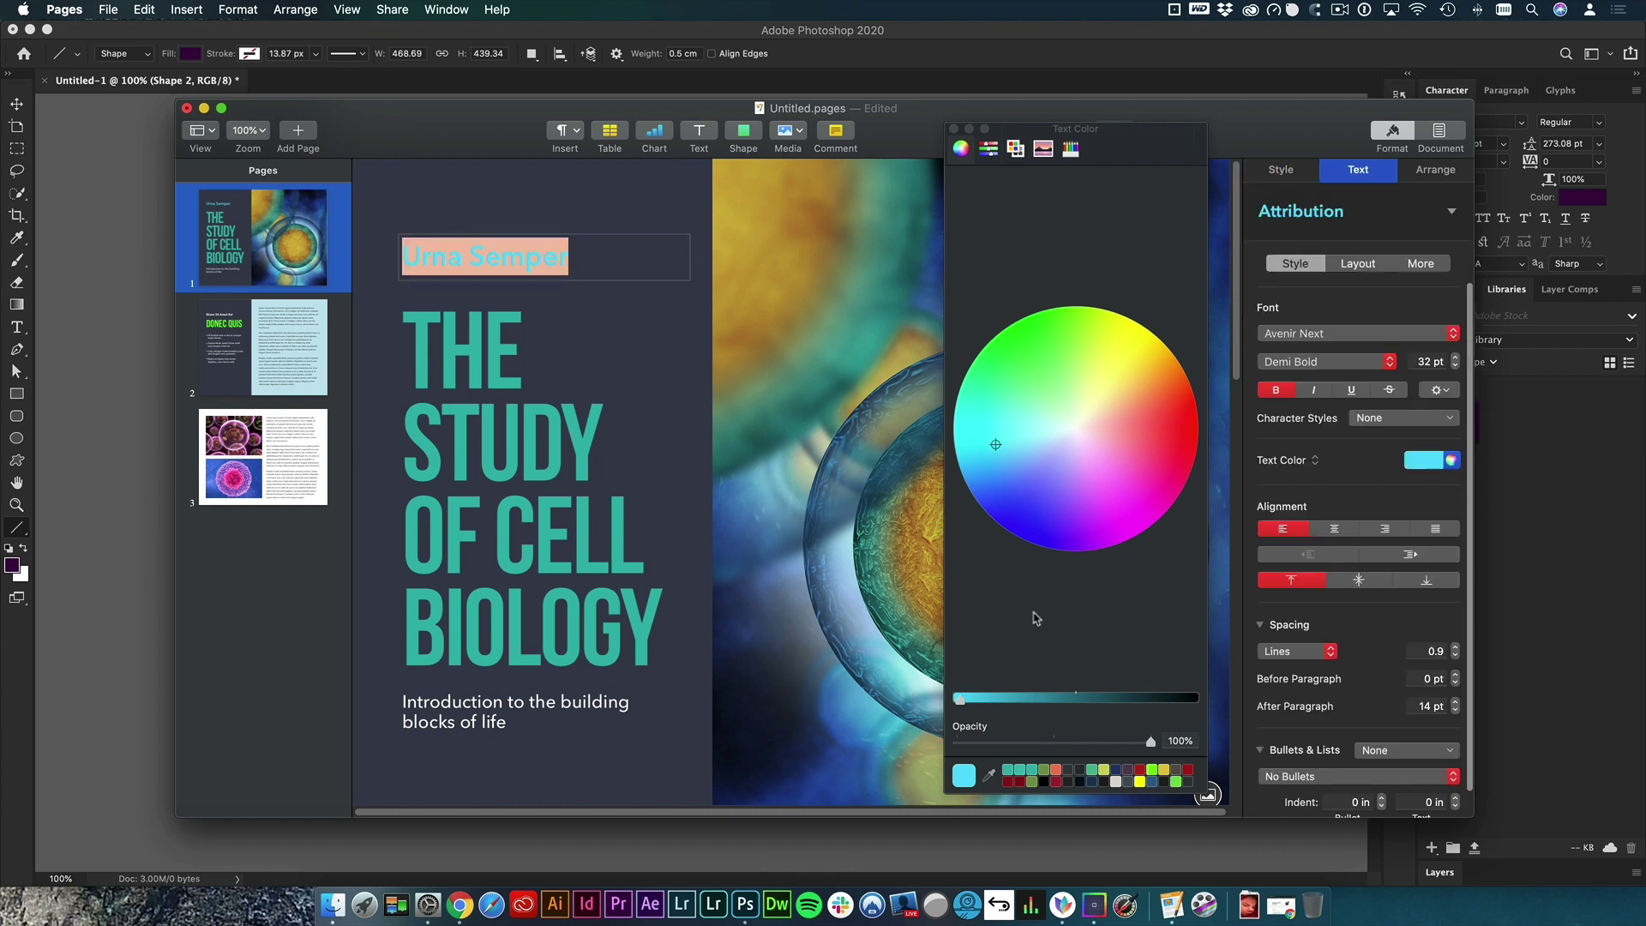
click(1059, 770)
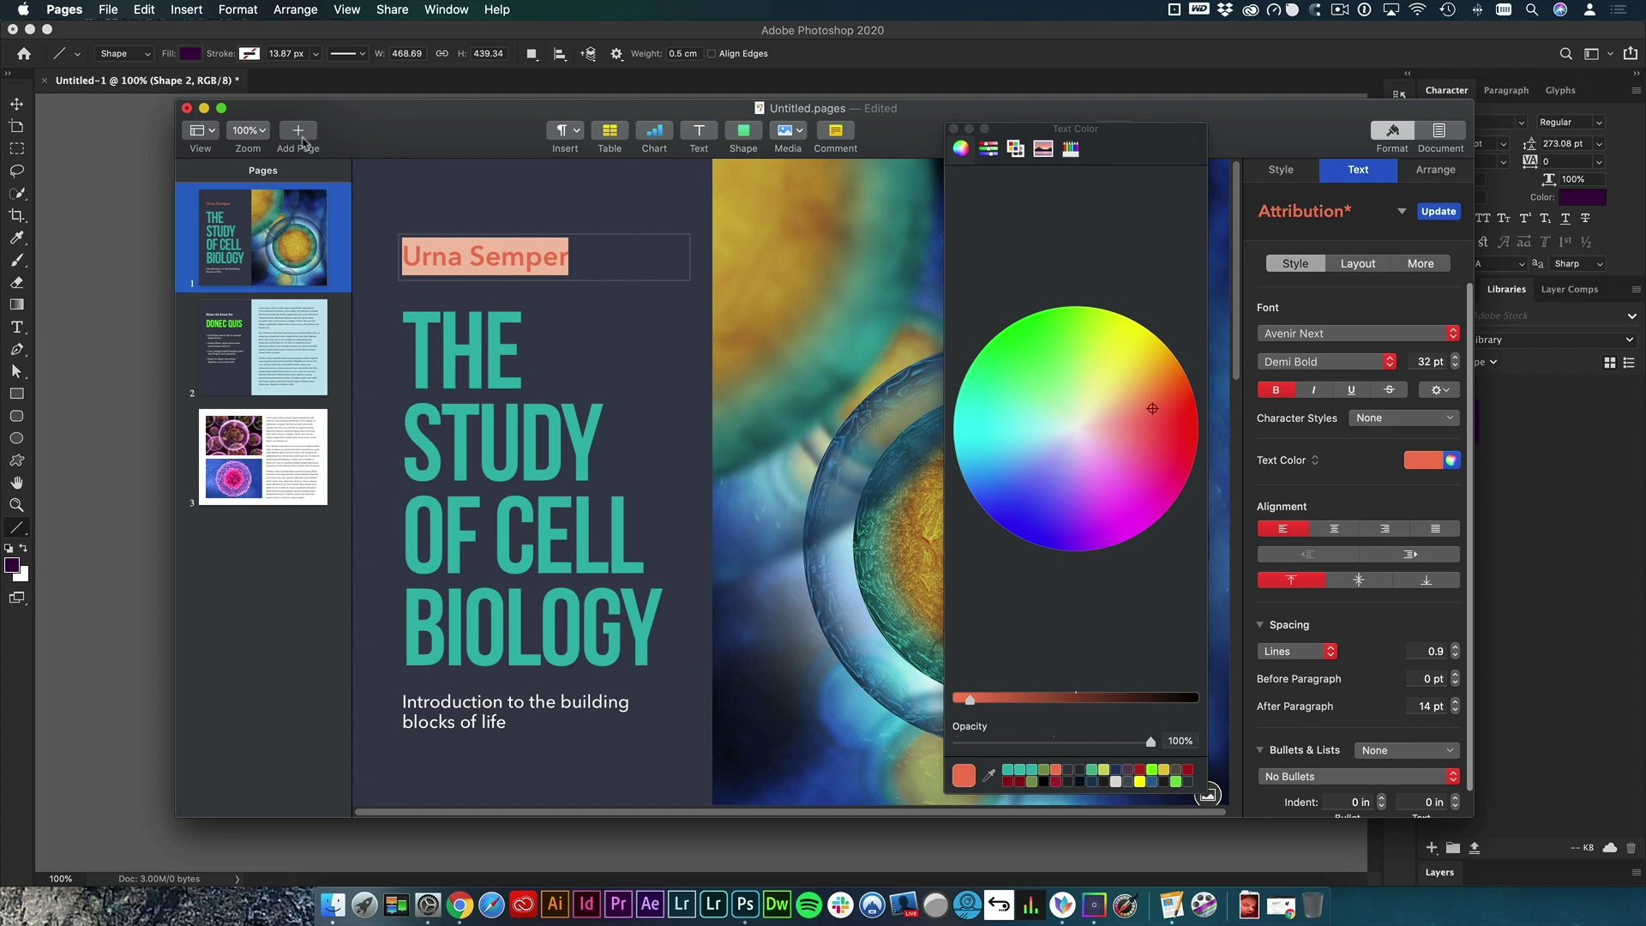
click(954, 129)
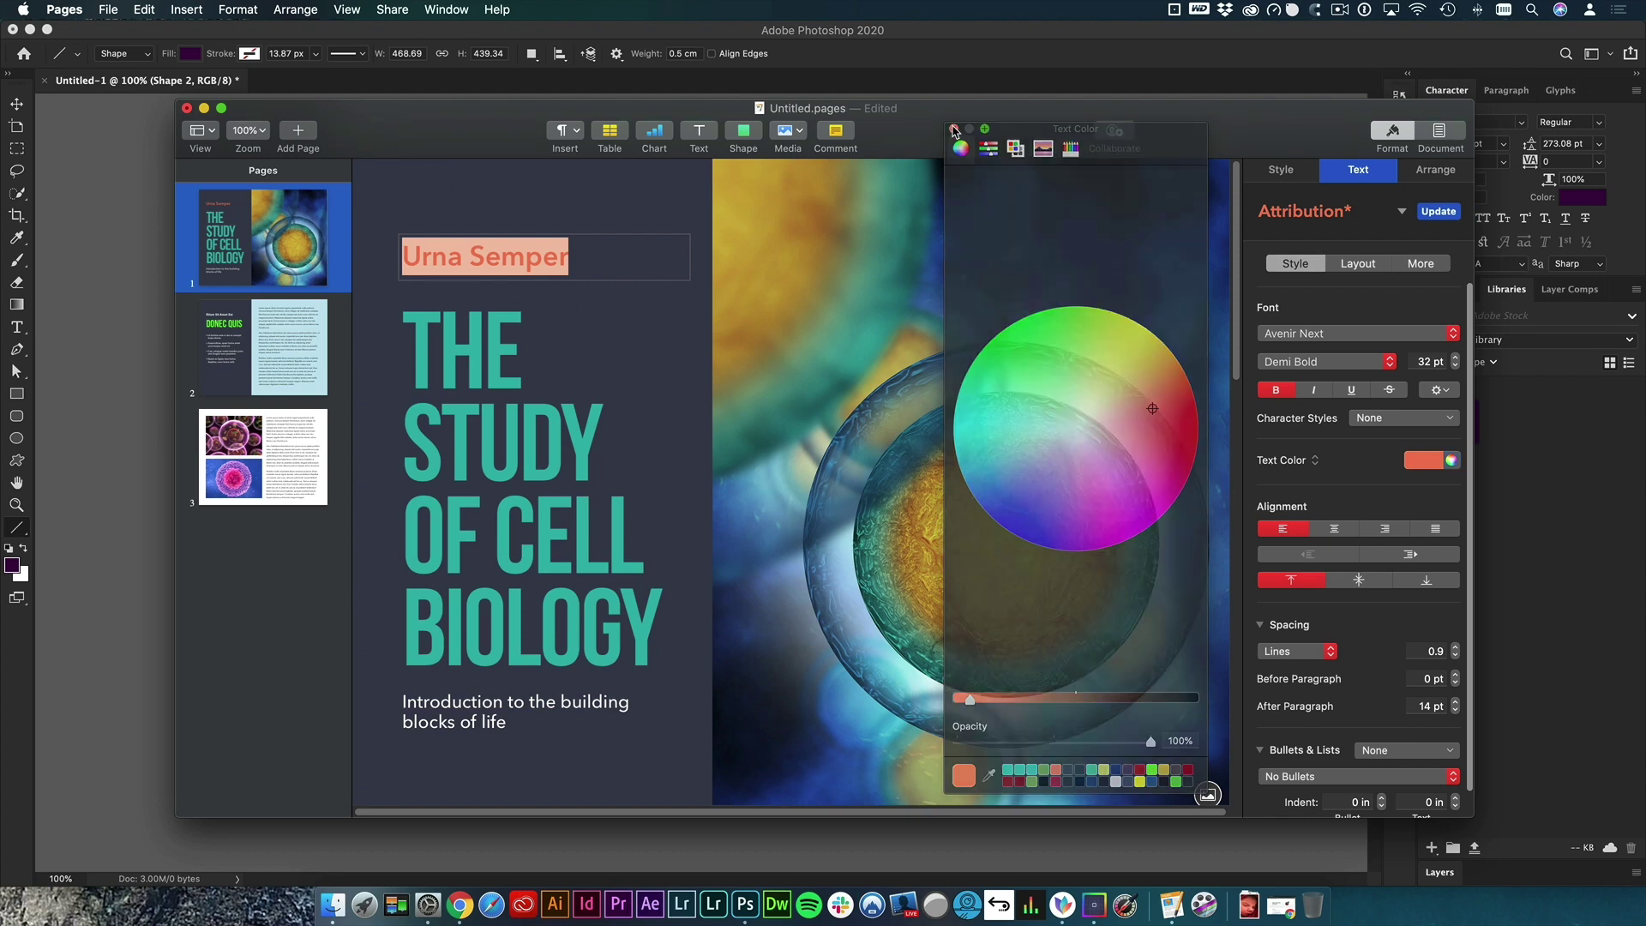
drag(419, 146, 363, 118)
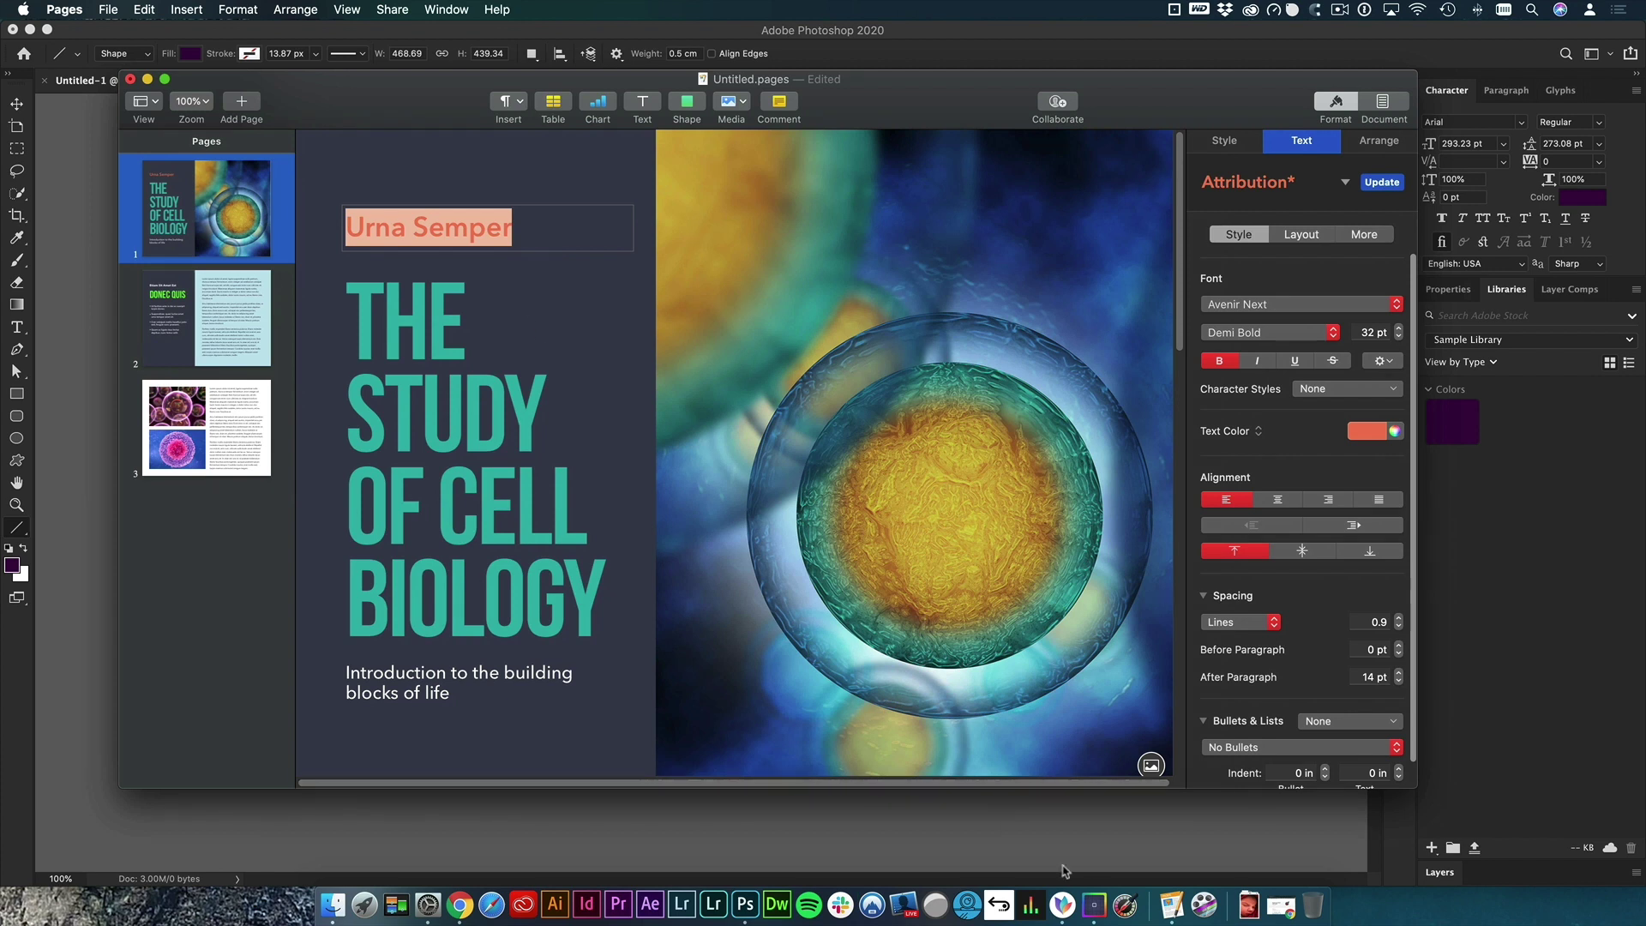
- Launch ColorSlurp and position its picker window beside the Pages document
click(1101, 908)
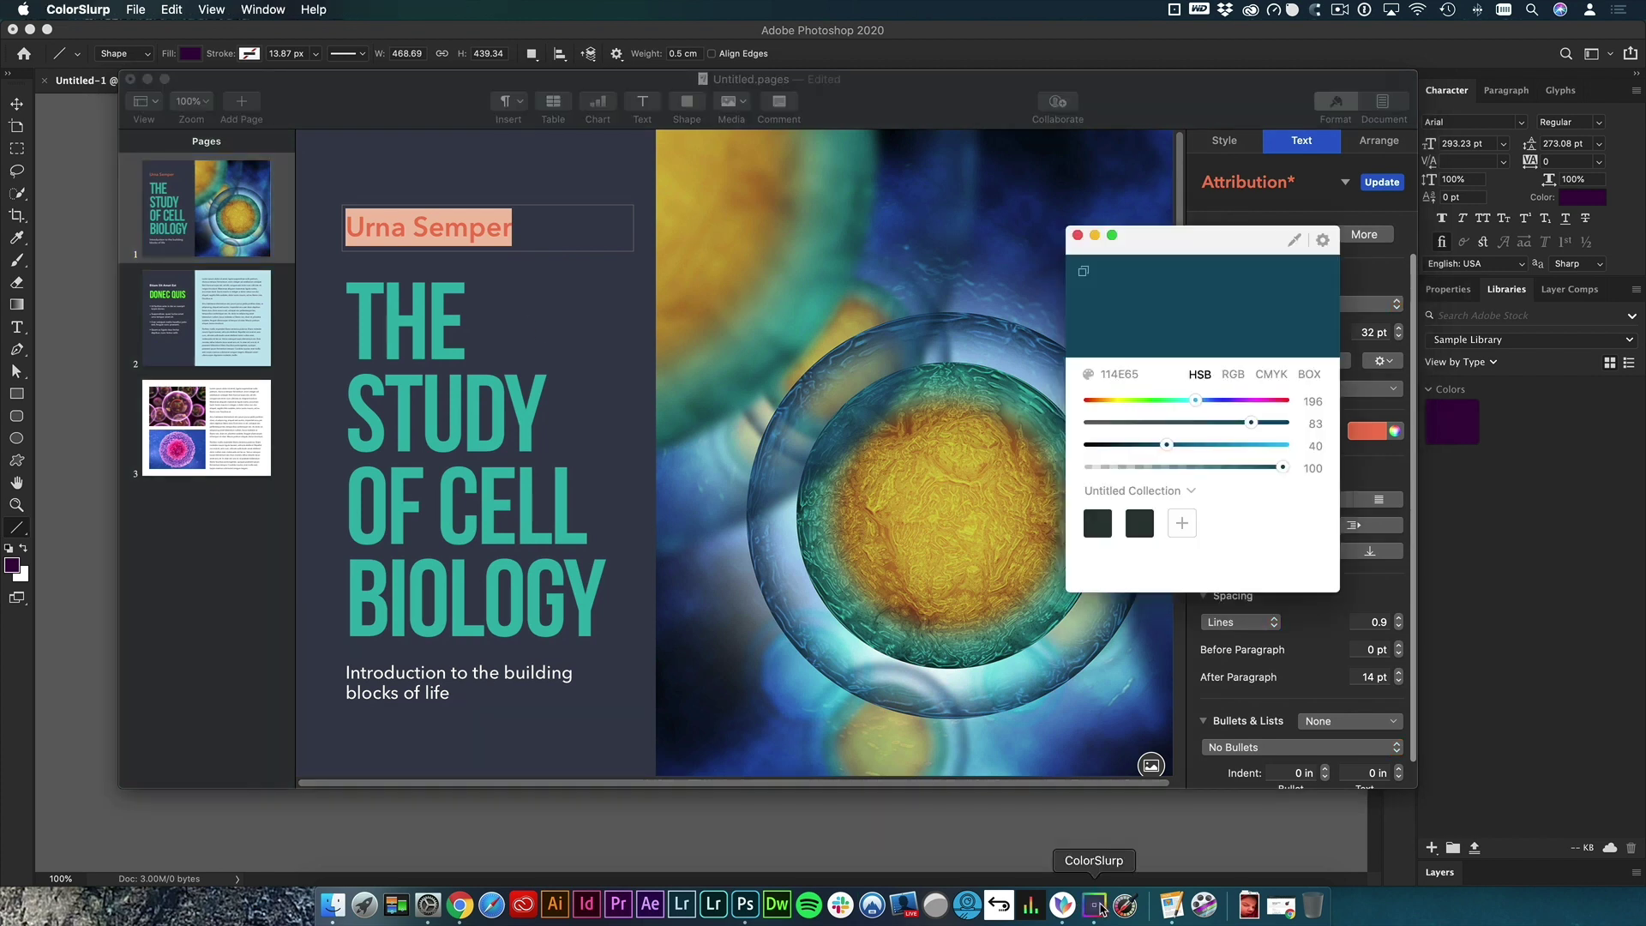
drag(1146, 225, 1152, 290)
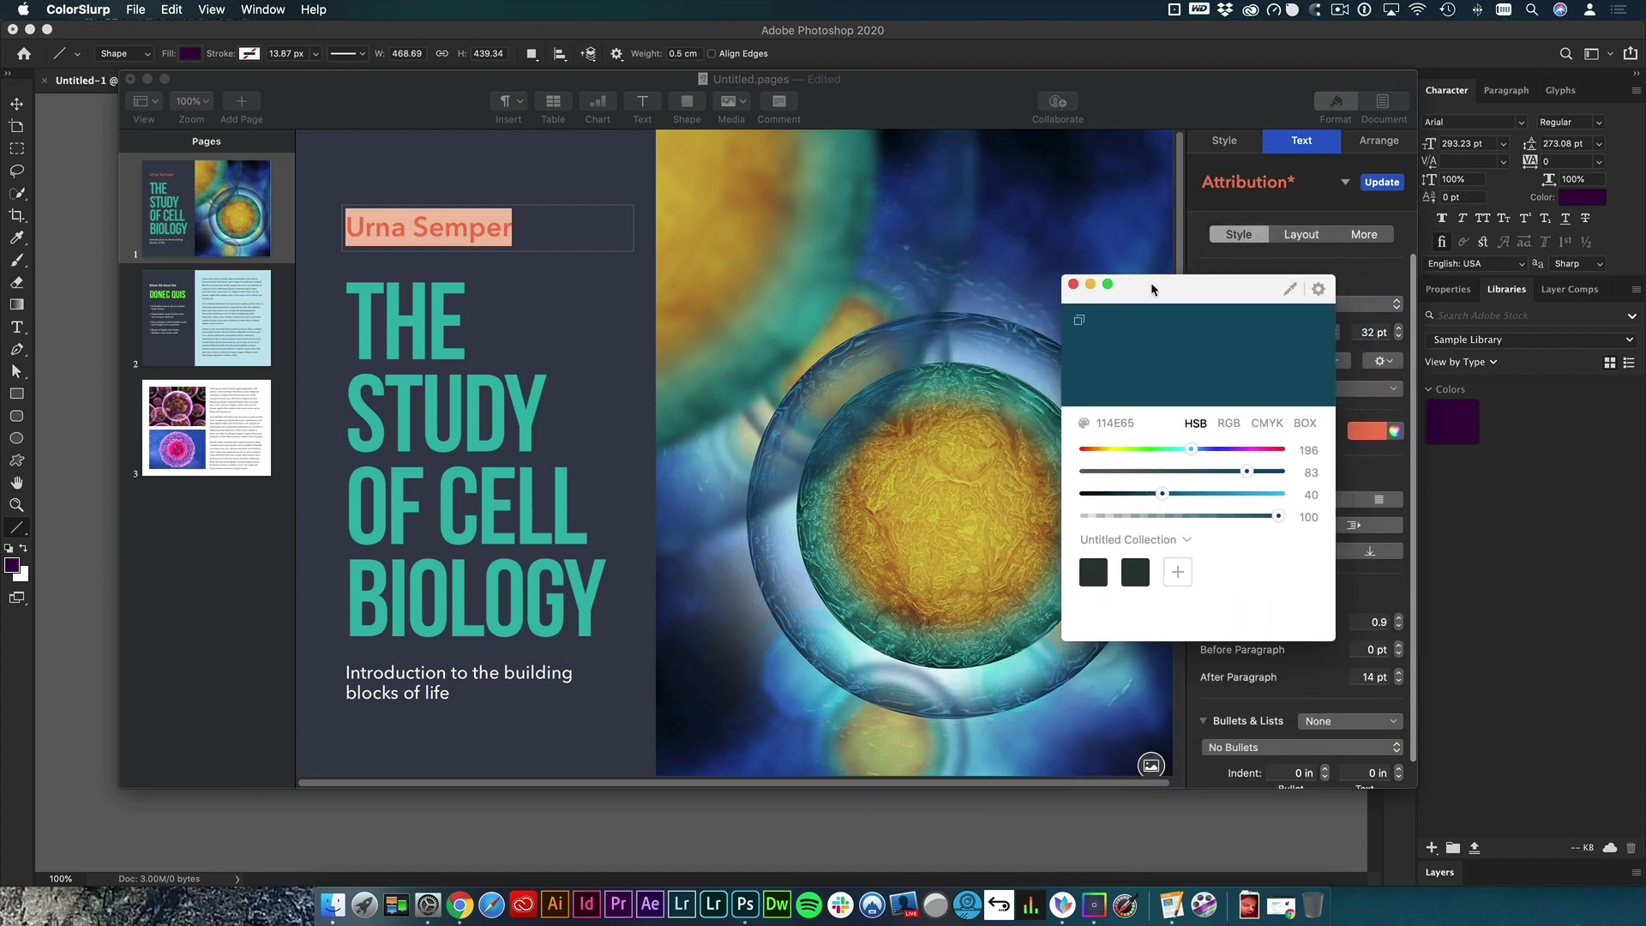
drag(1153, 290, 1054, 226)
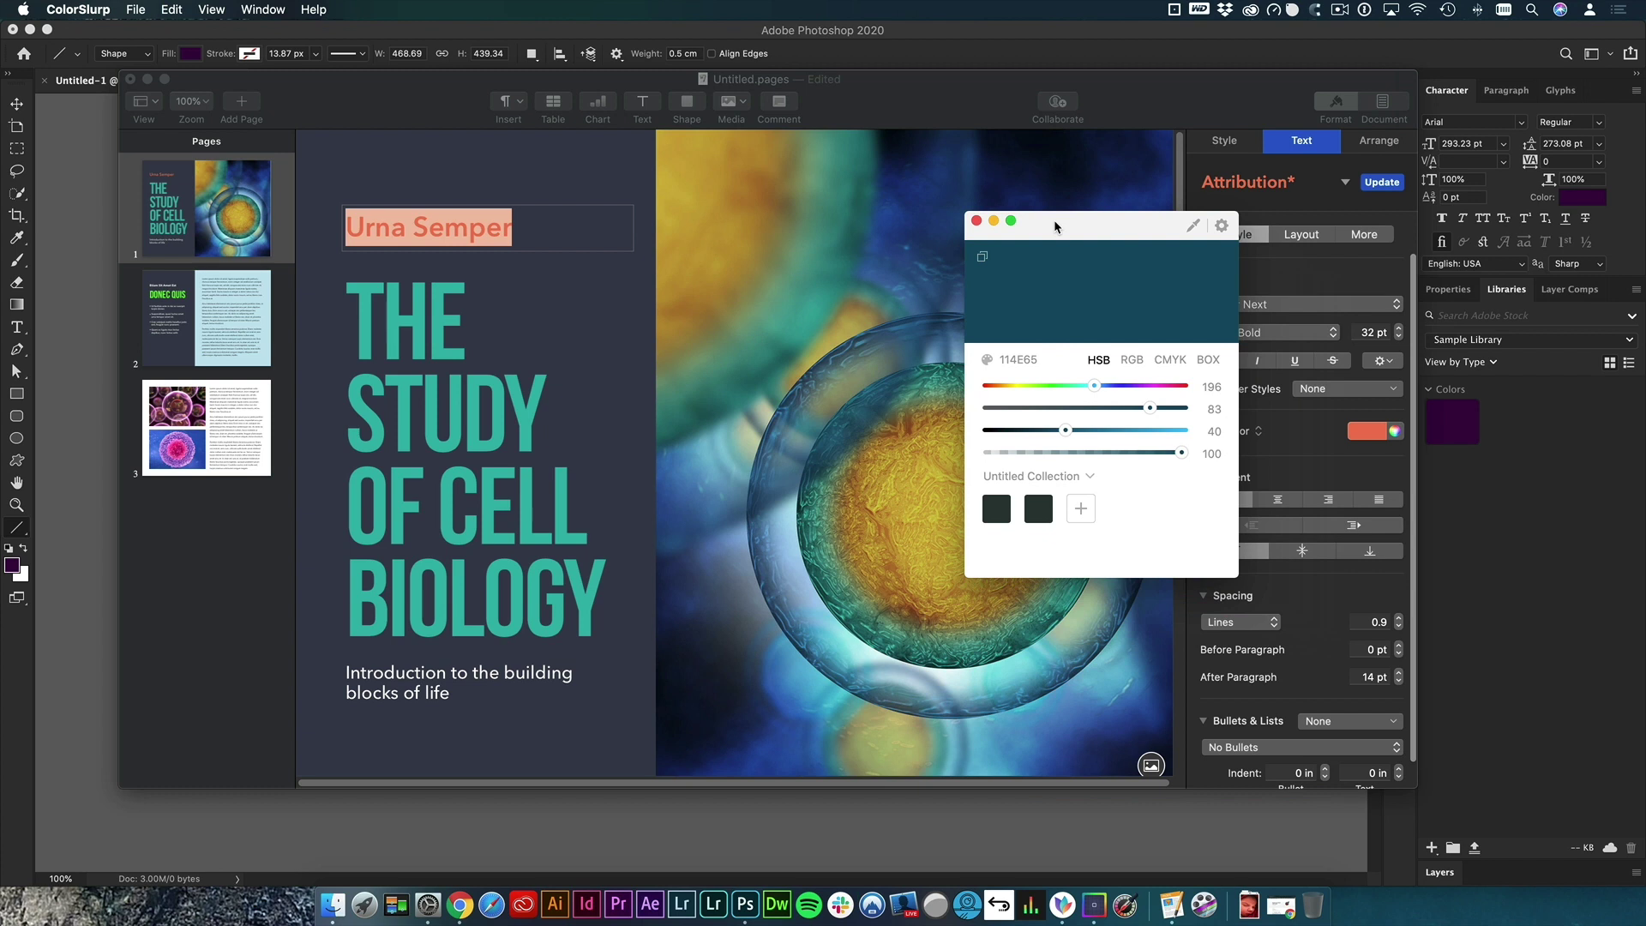
drag(1052, 220, 1082, 183)
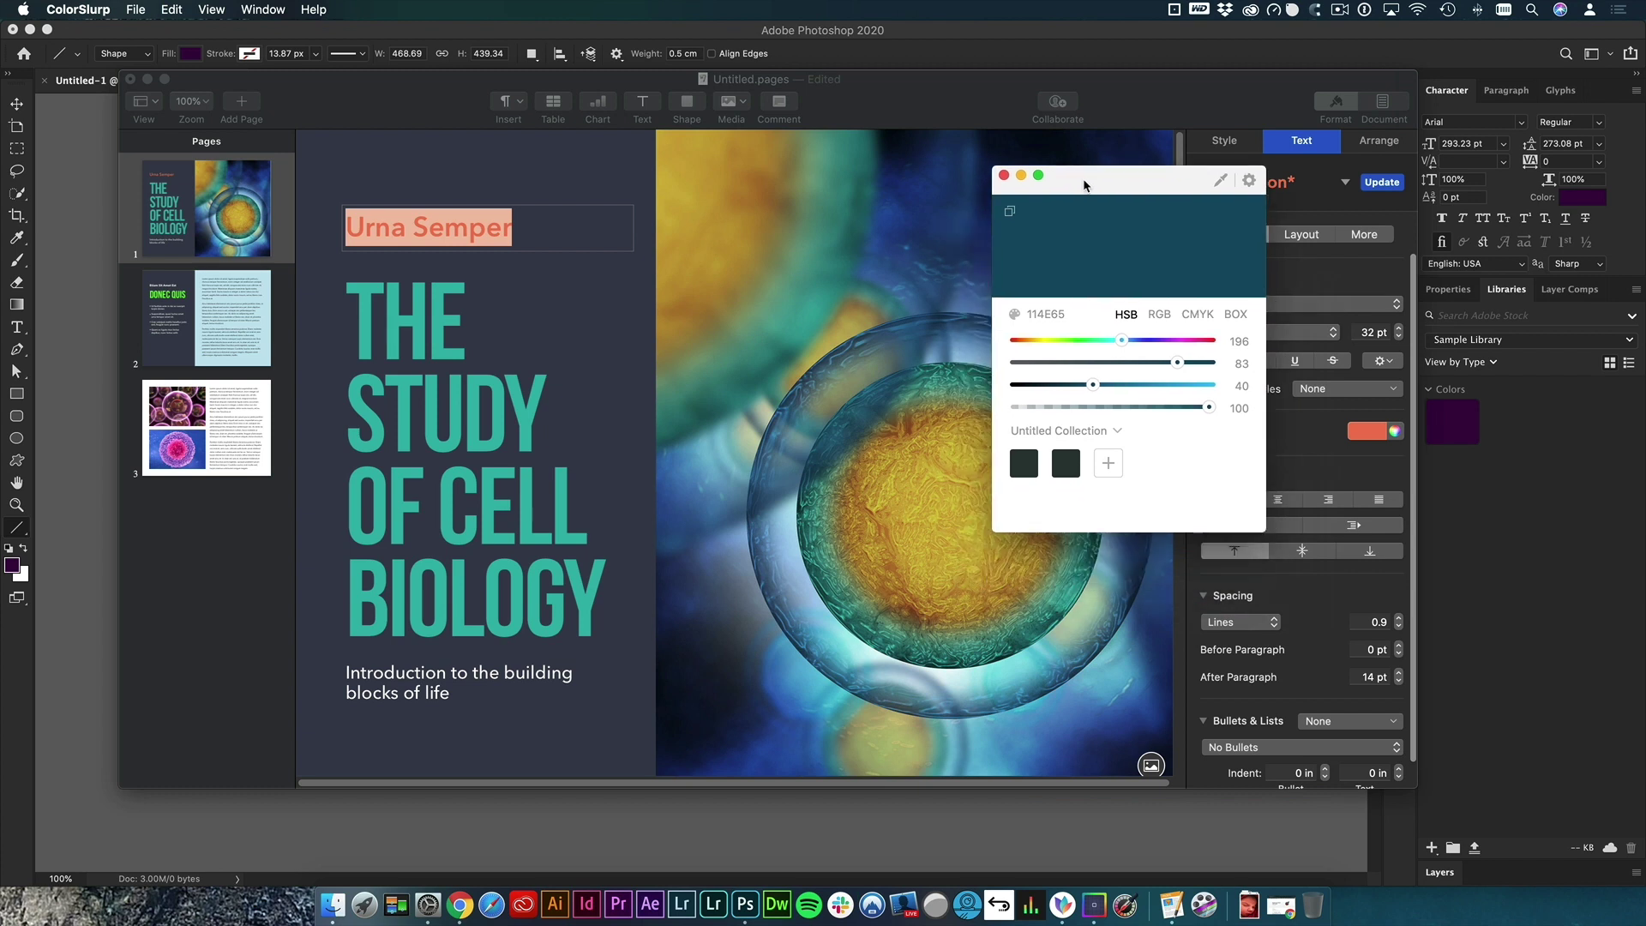
- Sample the salmon text colour (F27A54) and view it as RGB 242, 122, 84, then HSB
click(1221, 179)
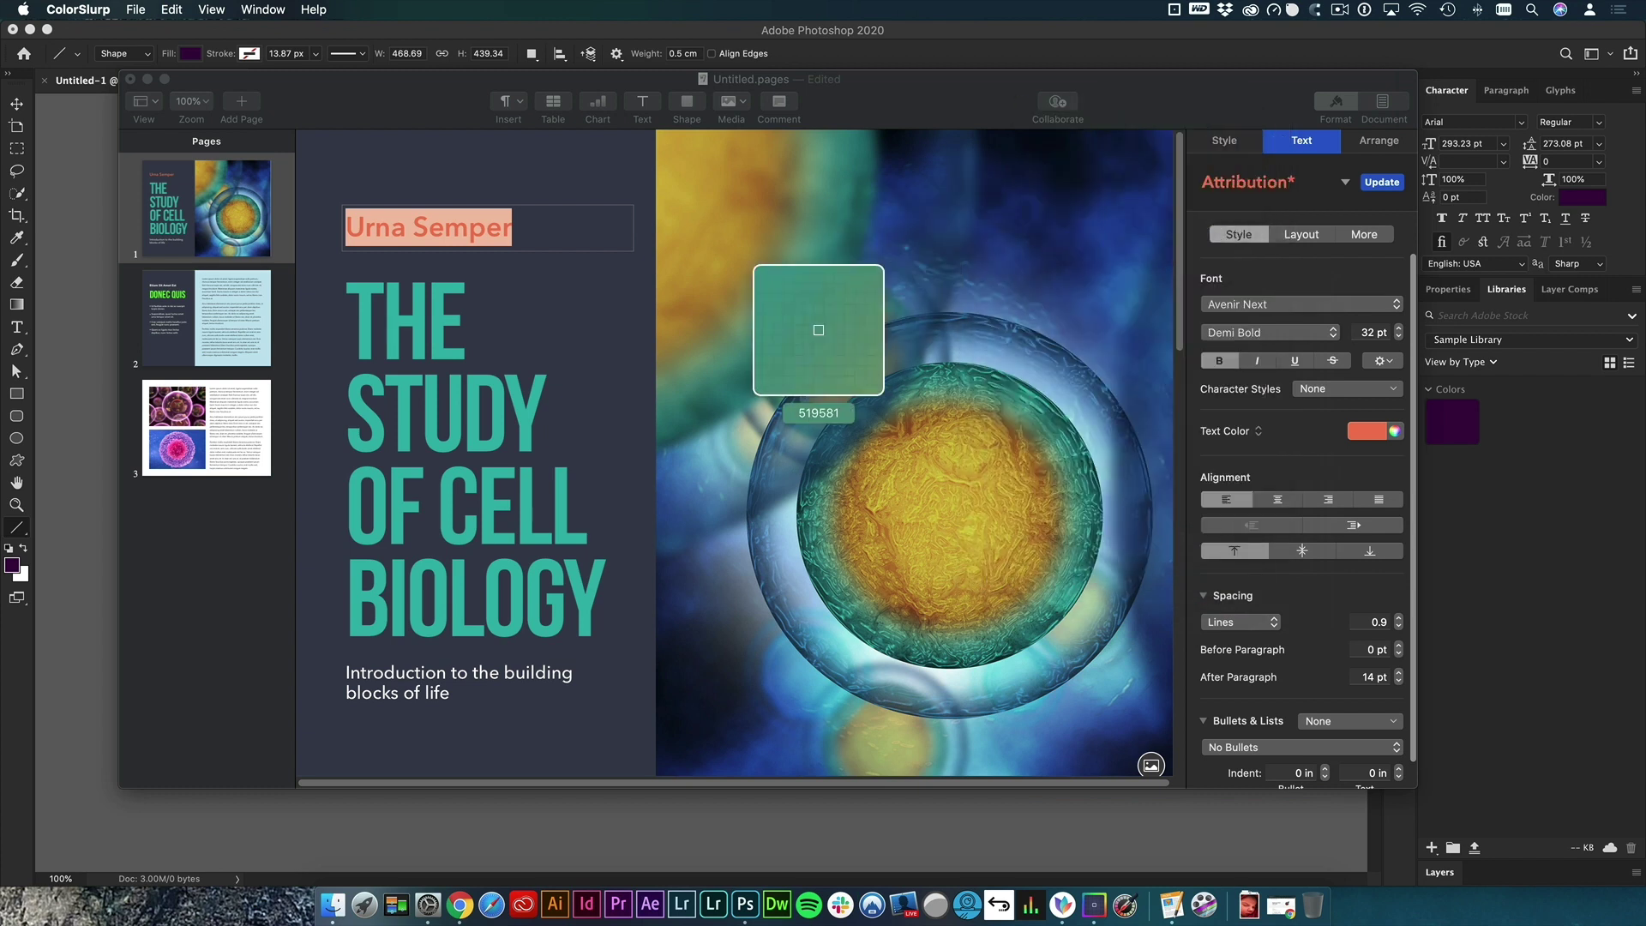
click(1368, 432)
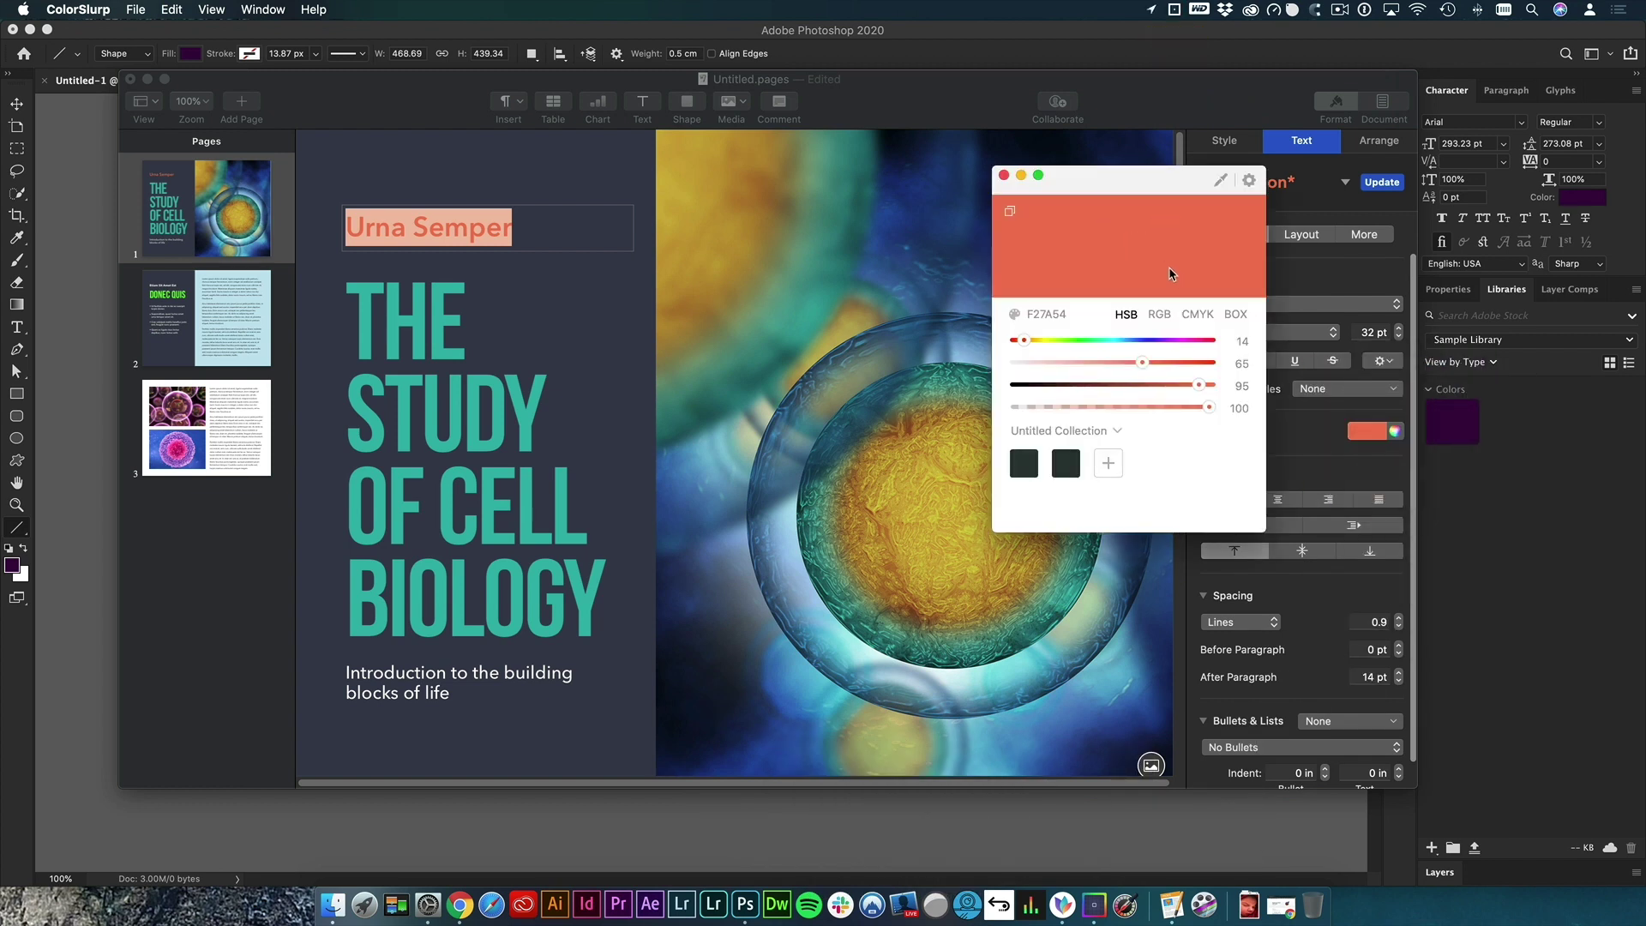
click(1050, 312)
click(1159, 314)
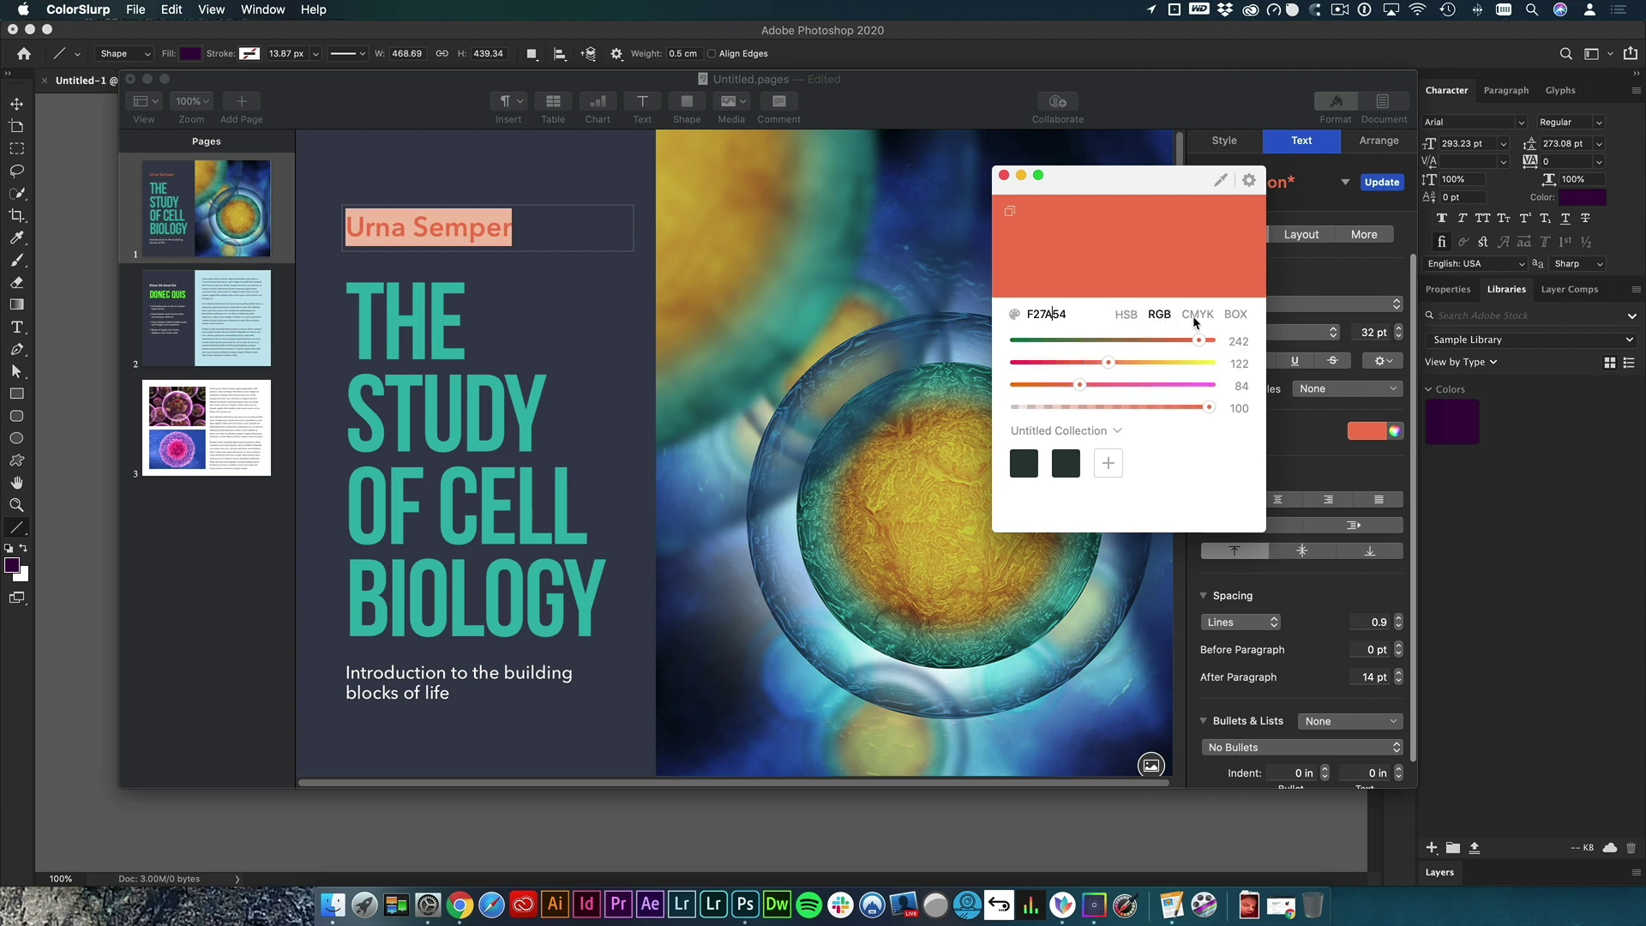
click(1126, 316)
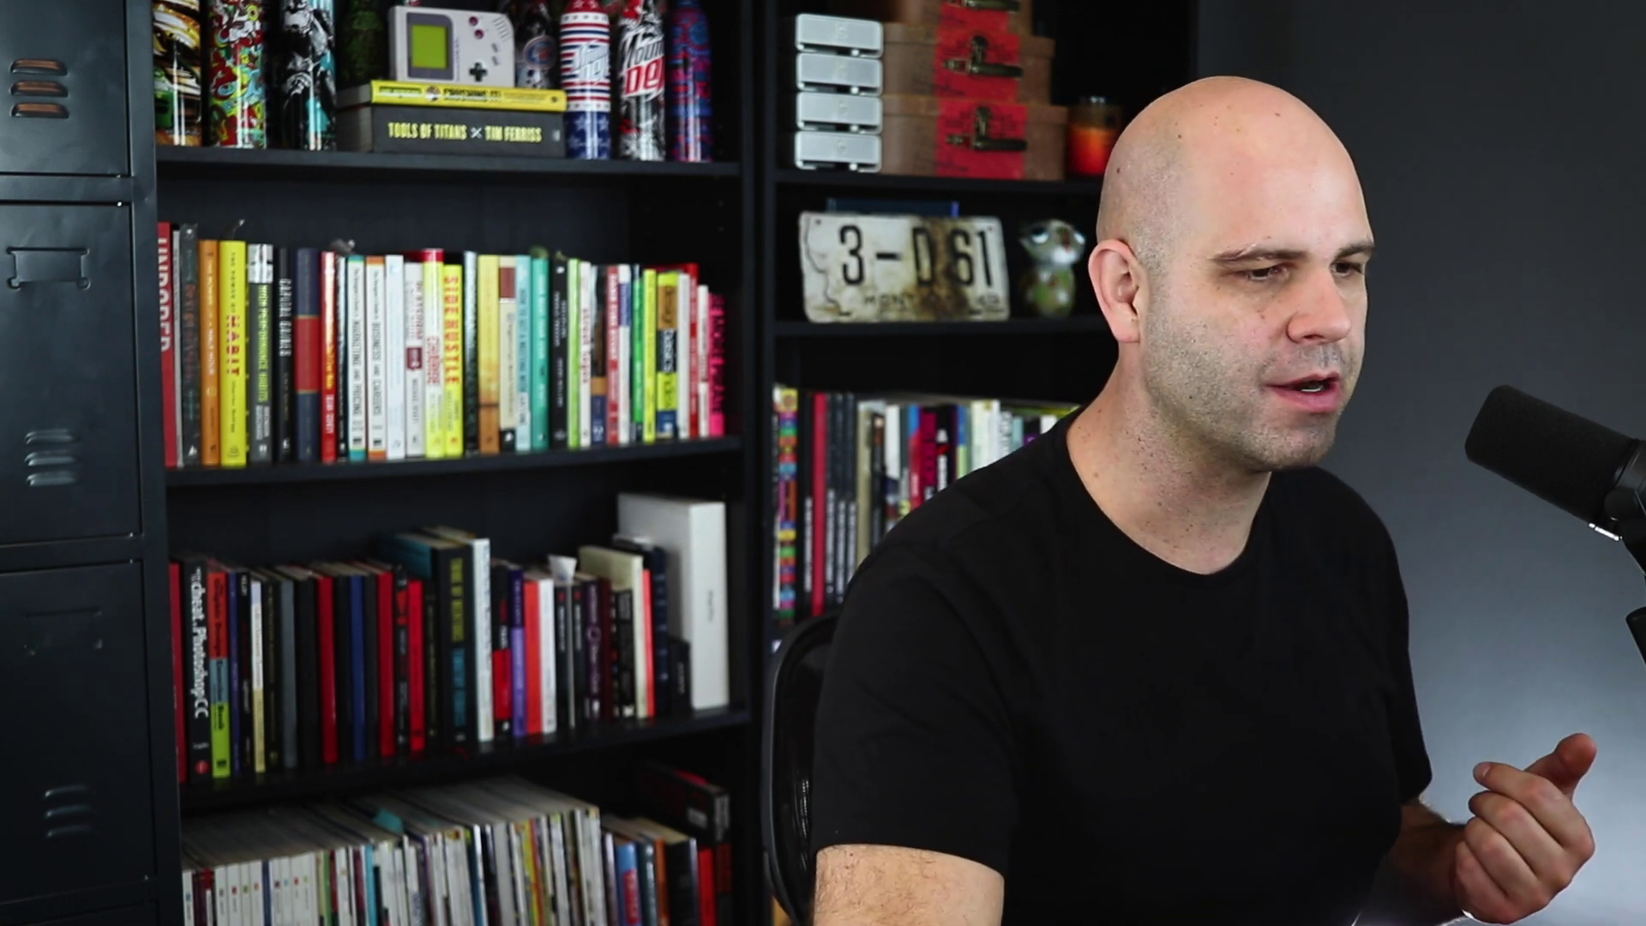
- Launch Digital Color Meter from the Dock over the purple arrow canvas
click(1125, 905)
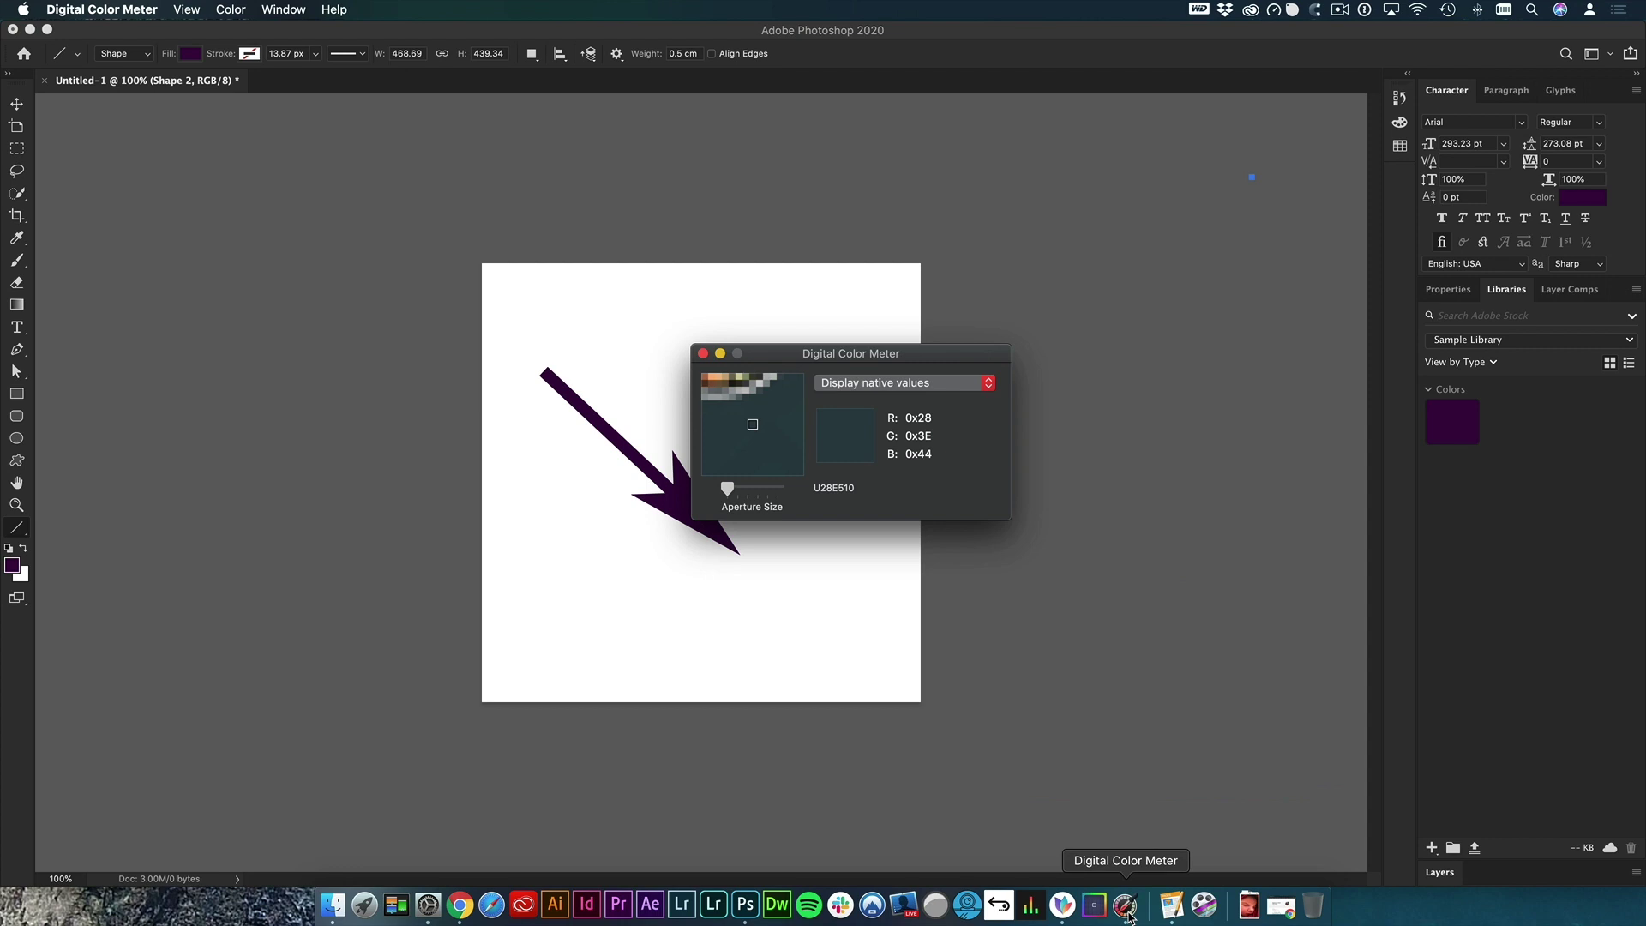
- Bring Digital Color Meter back to the front and reposition its window
key(super+space)
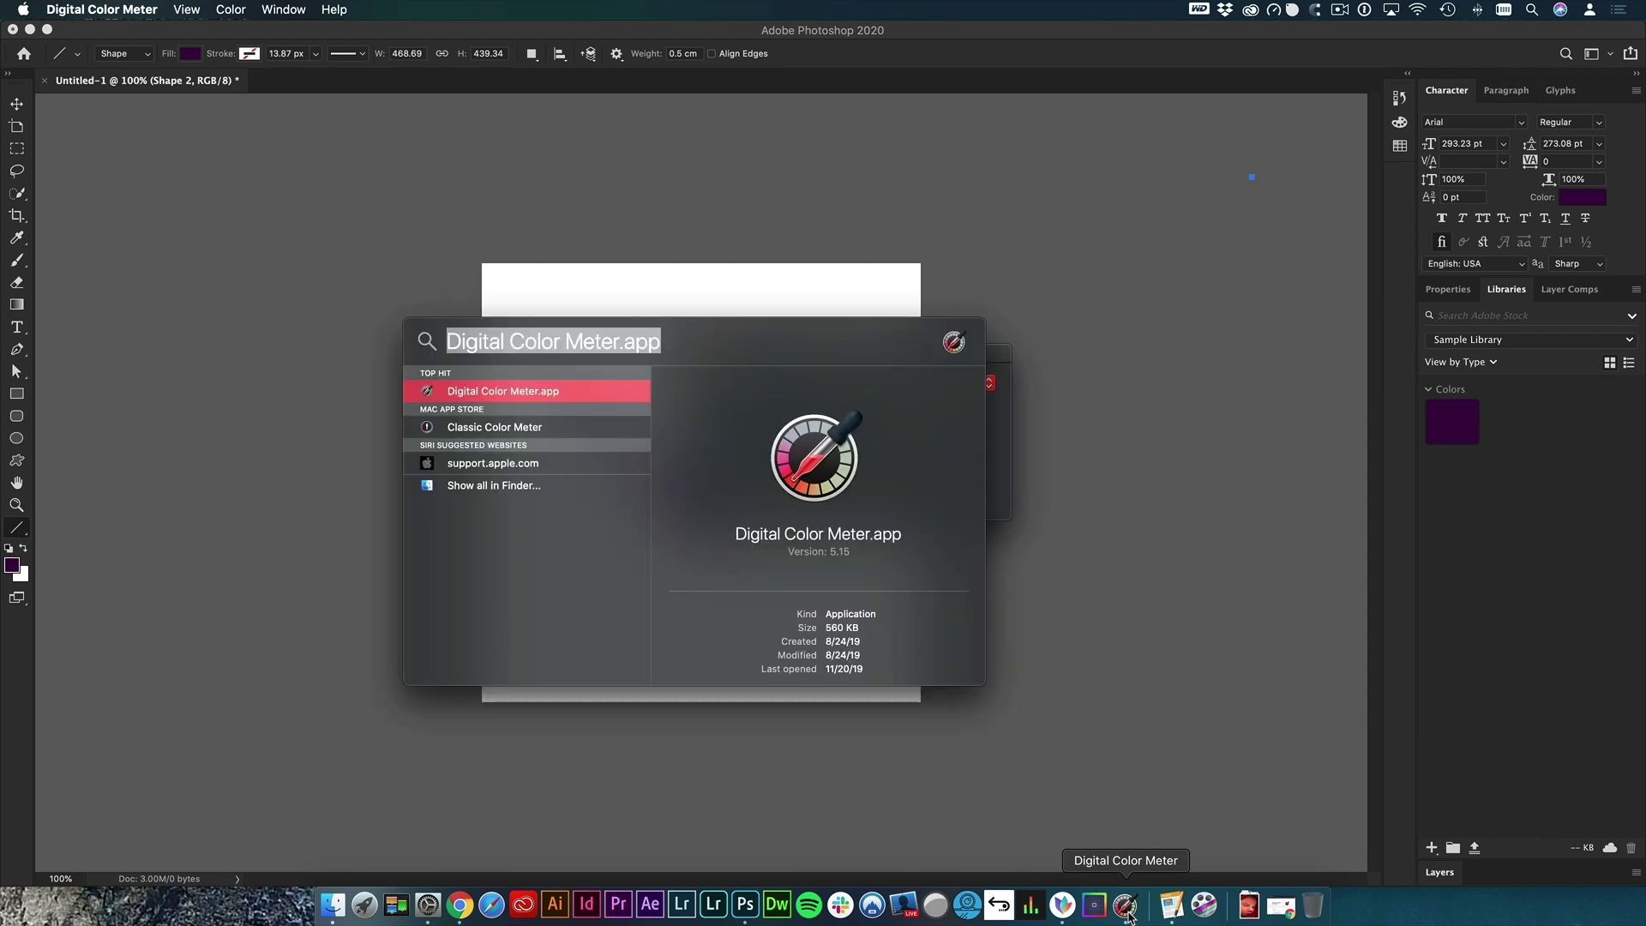
key(Return)
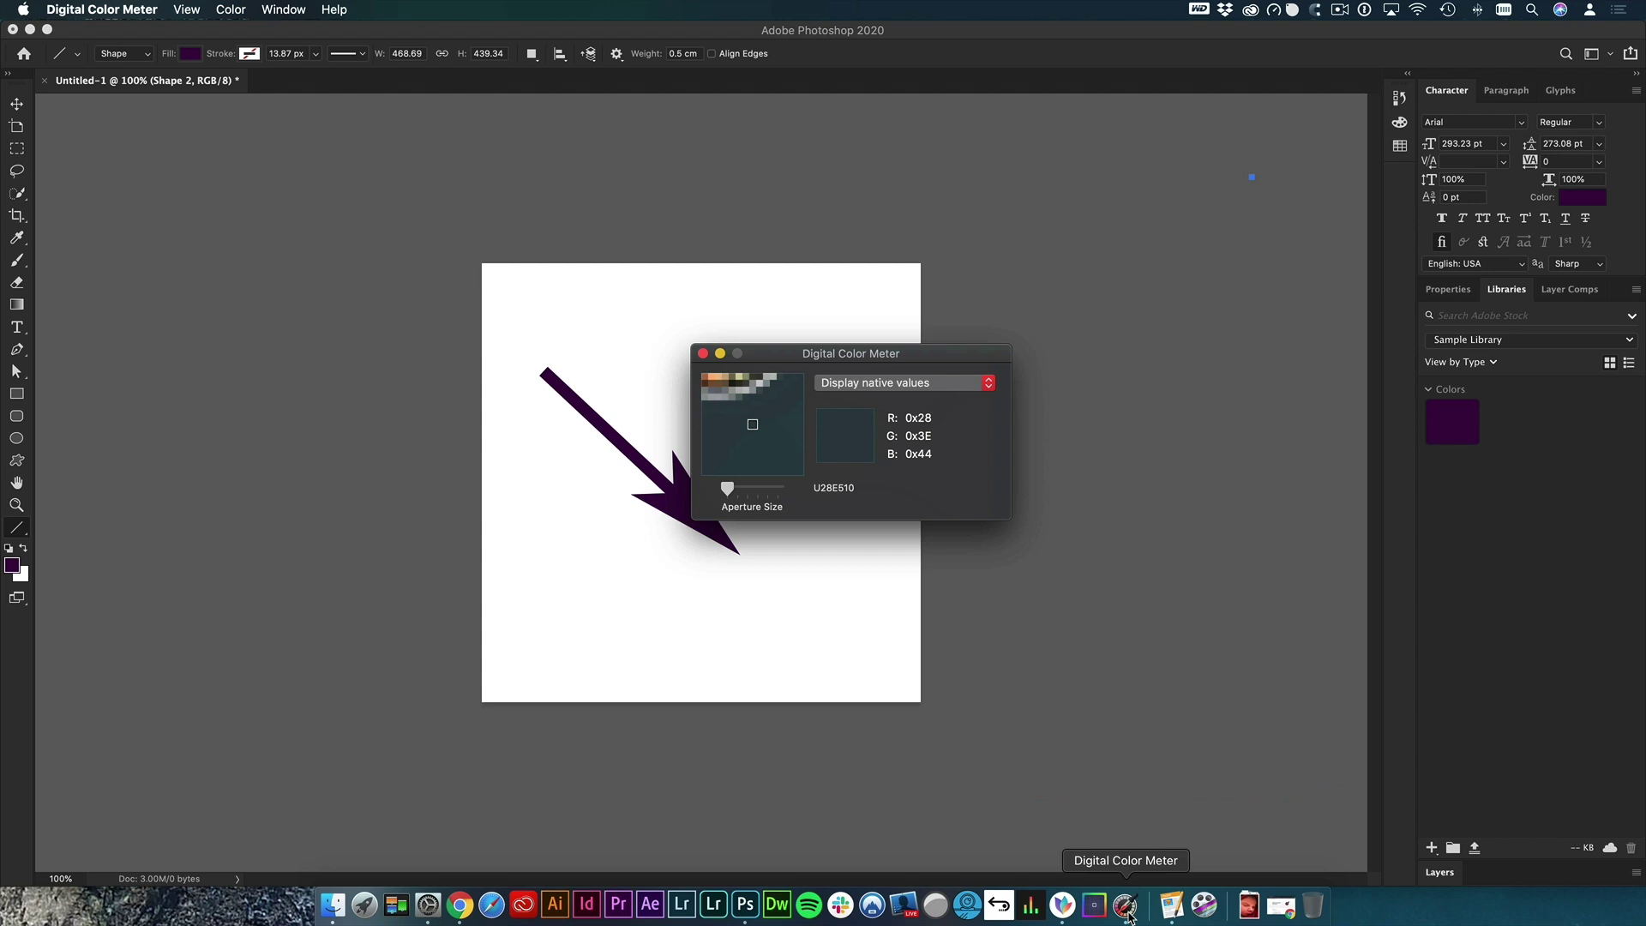
drag(951, 356, 1030, 386)
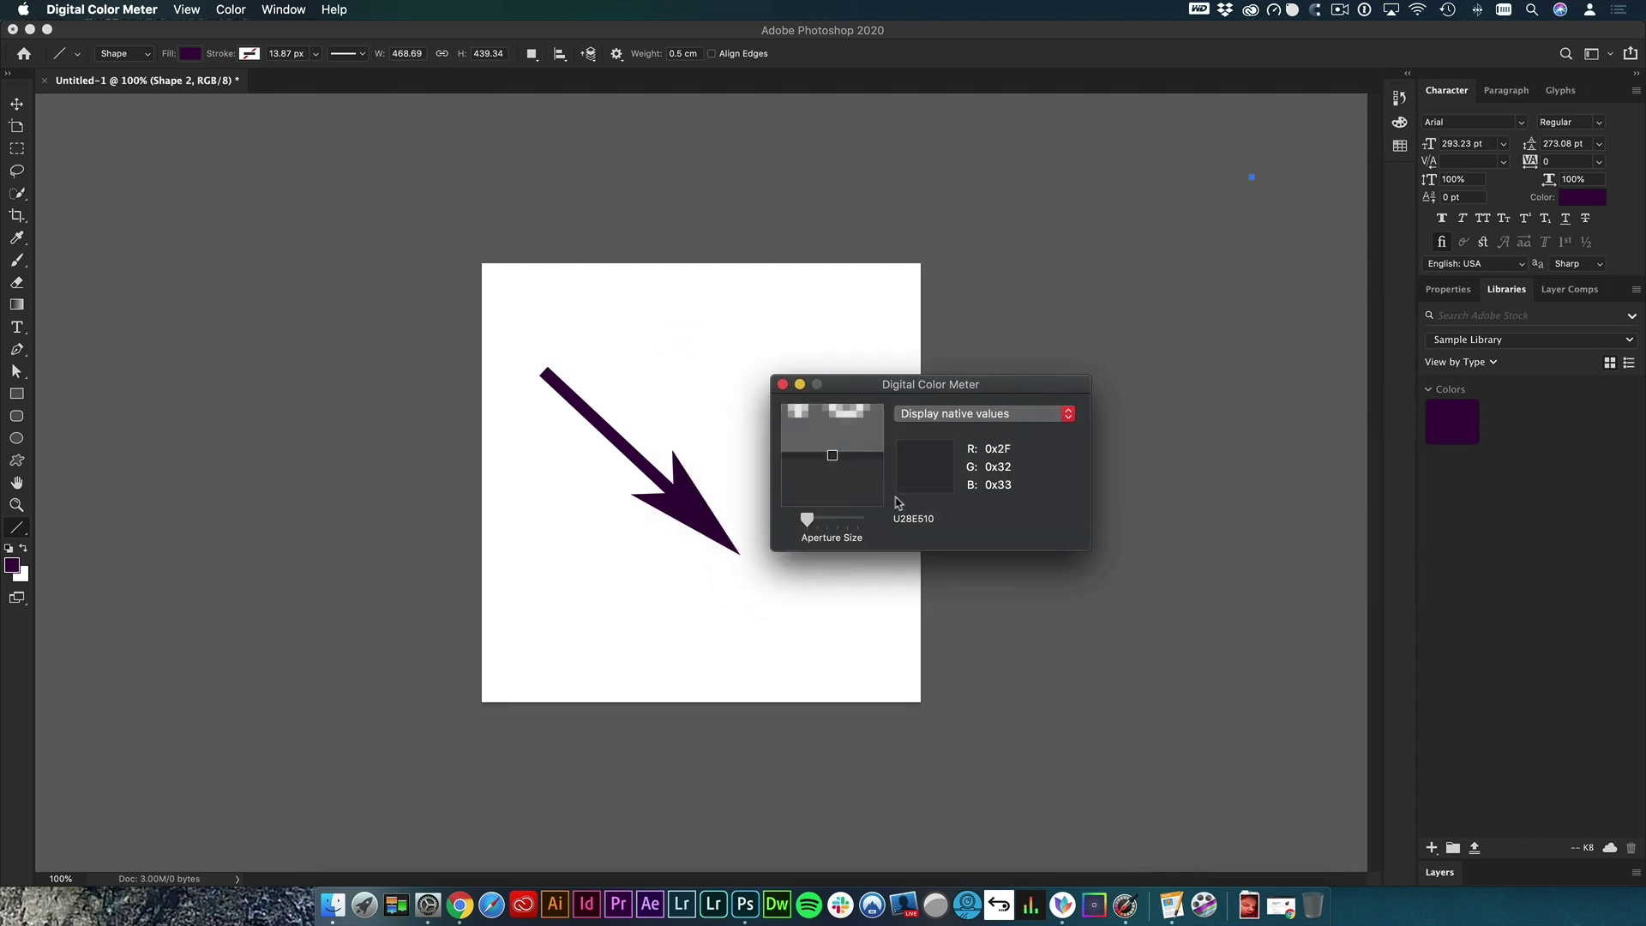
drag(859, 384, 847, 373)
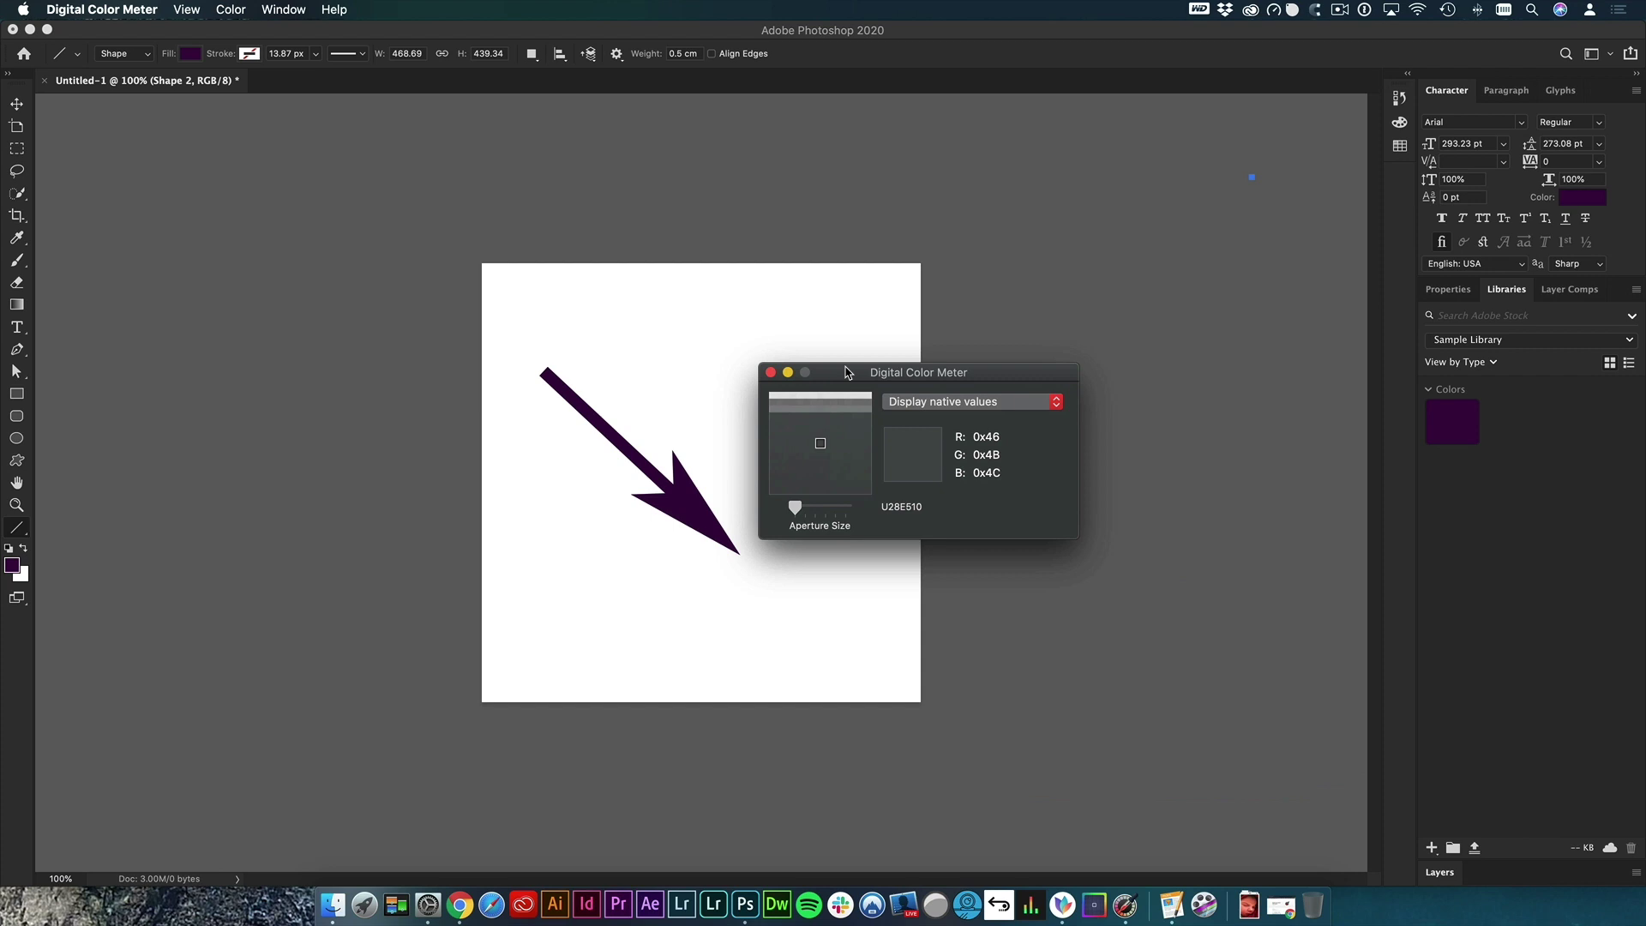
- Show values as hexadecimal, copy the colour as text, and read the arrow's 0x38, 0x07, 0x3F
click(204, 12)
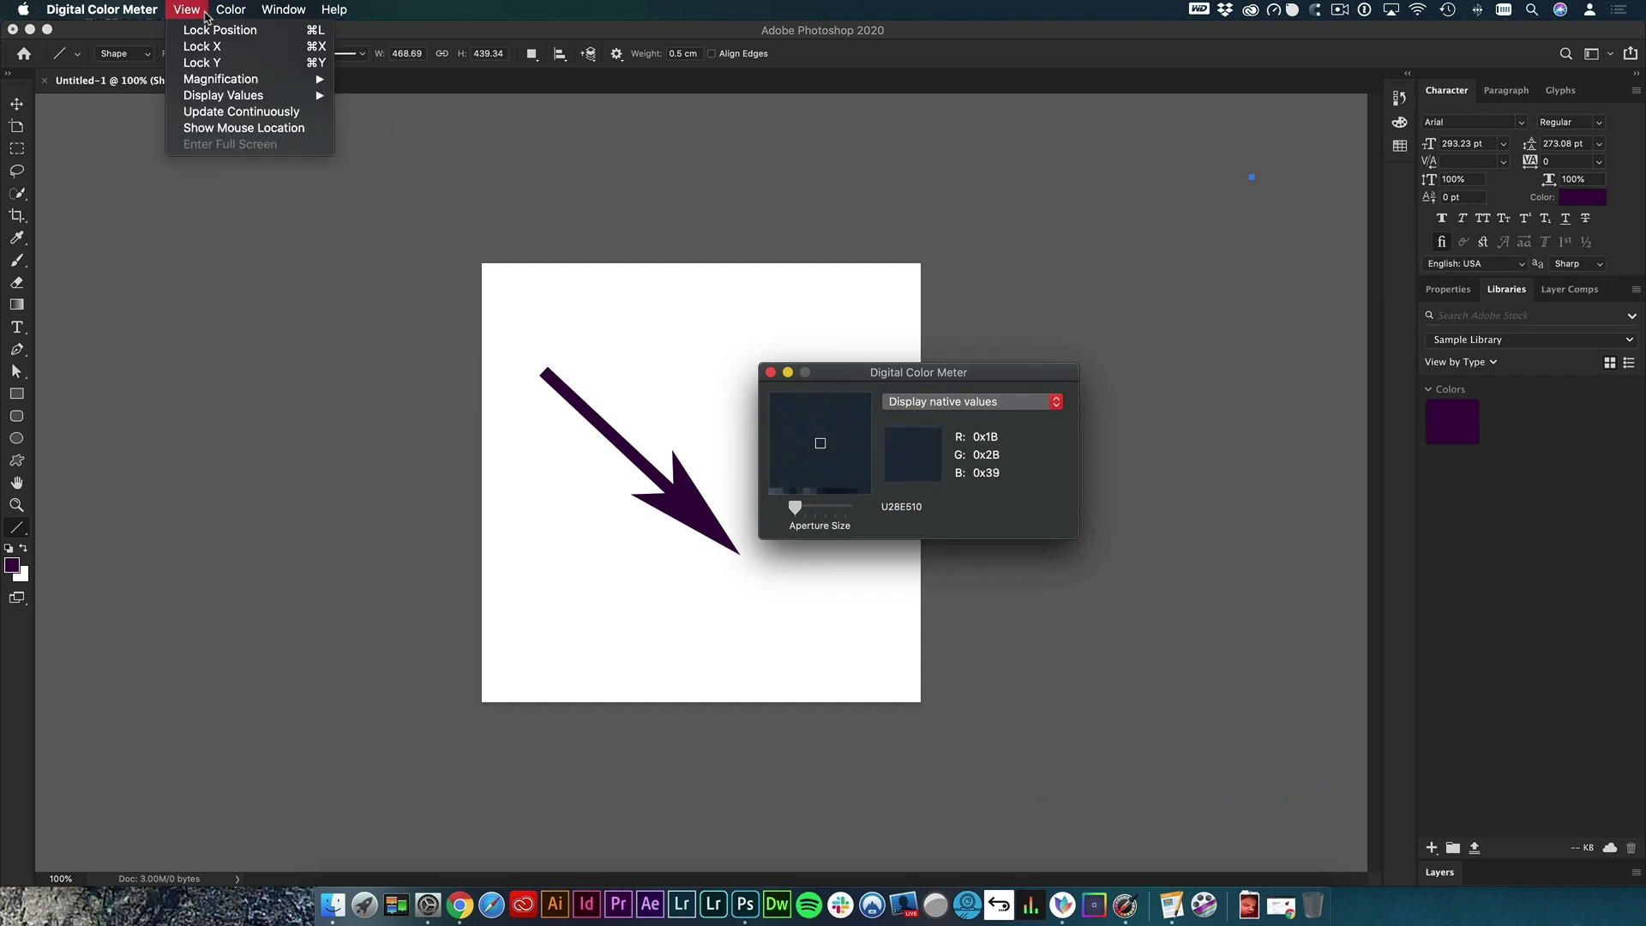
mouse_move(308, 95)
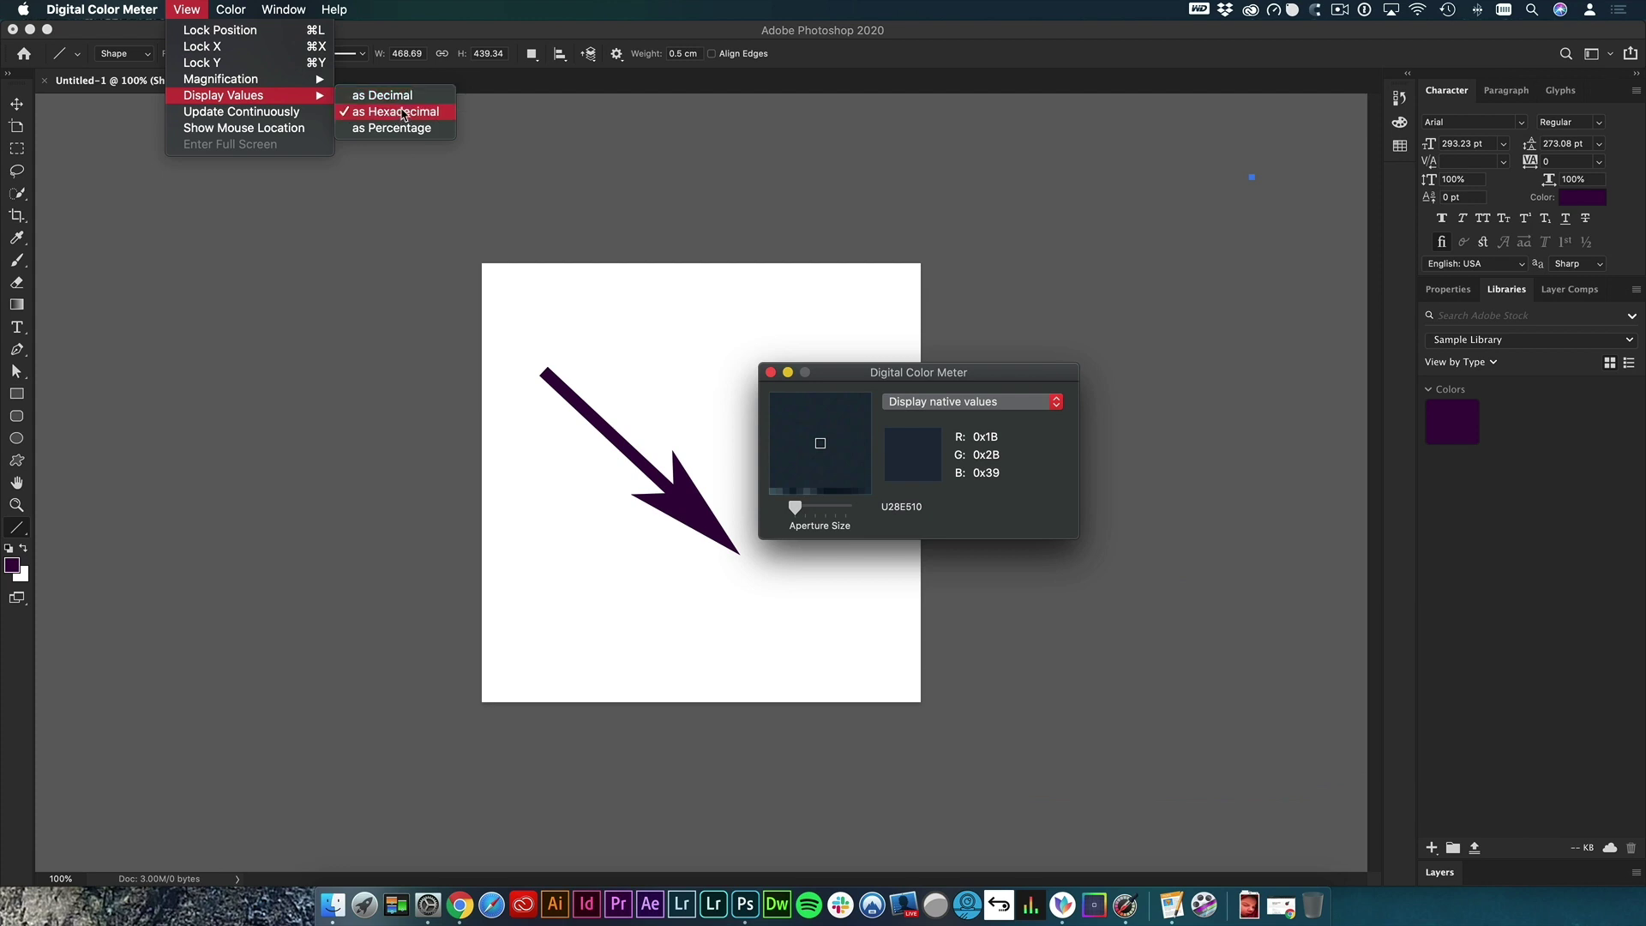
mouse_move(243, 6)
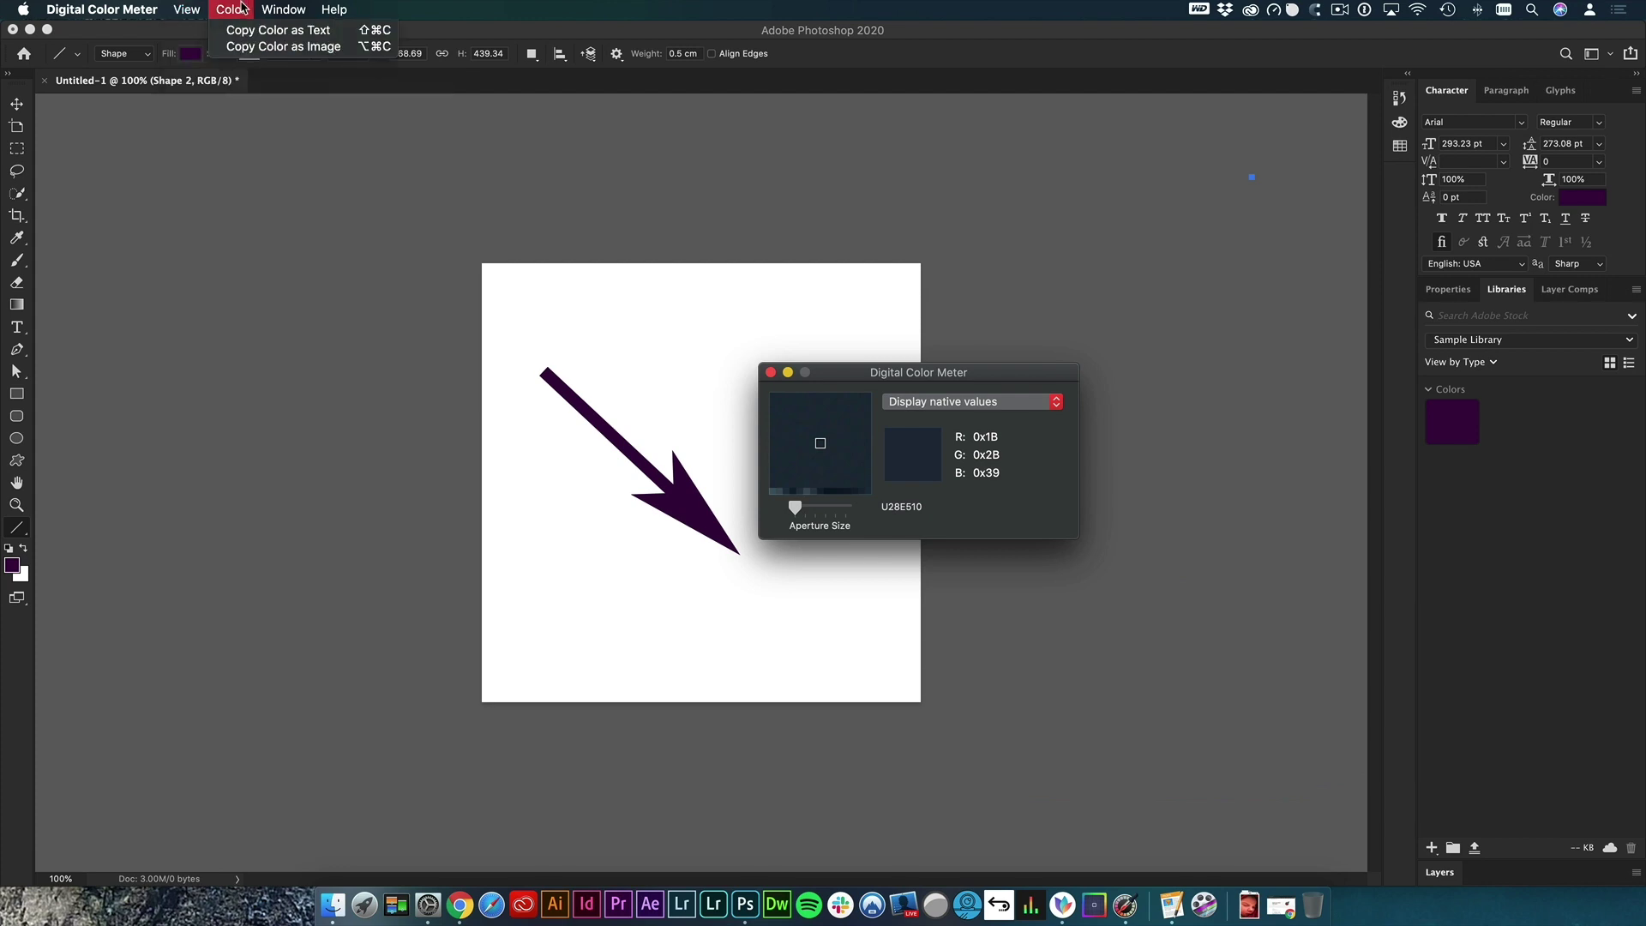
click(378, 36)
click(523, 211)
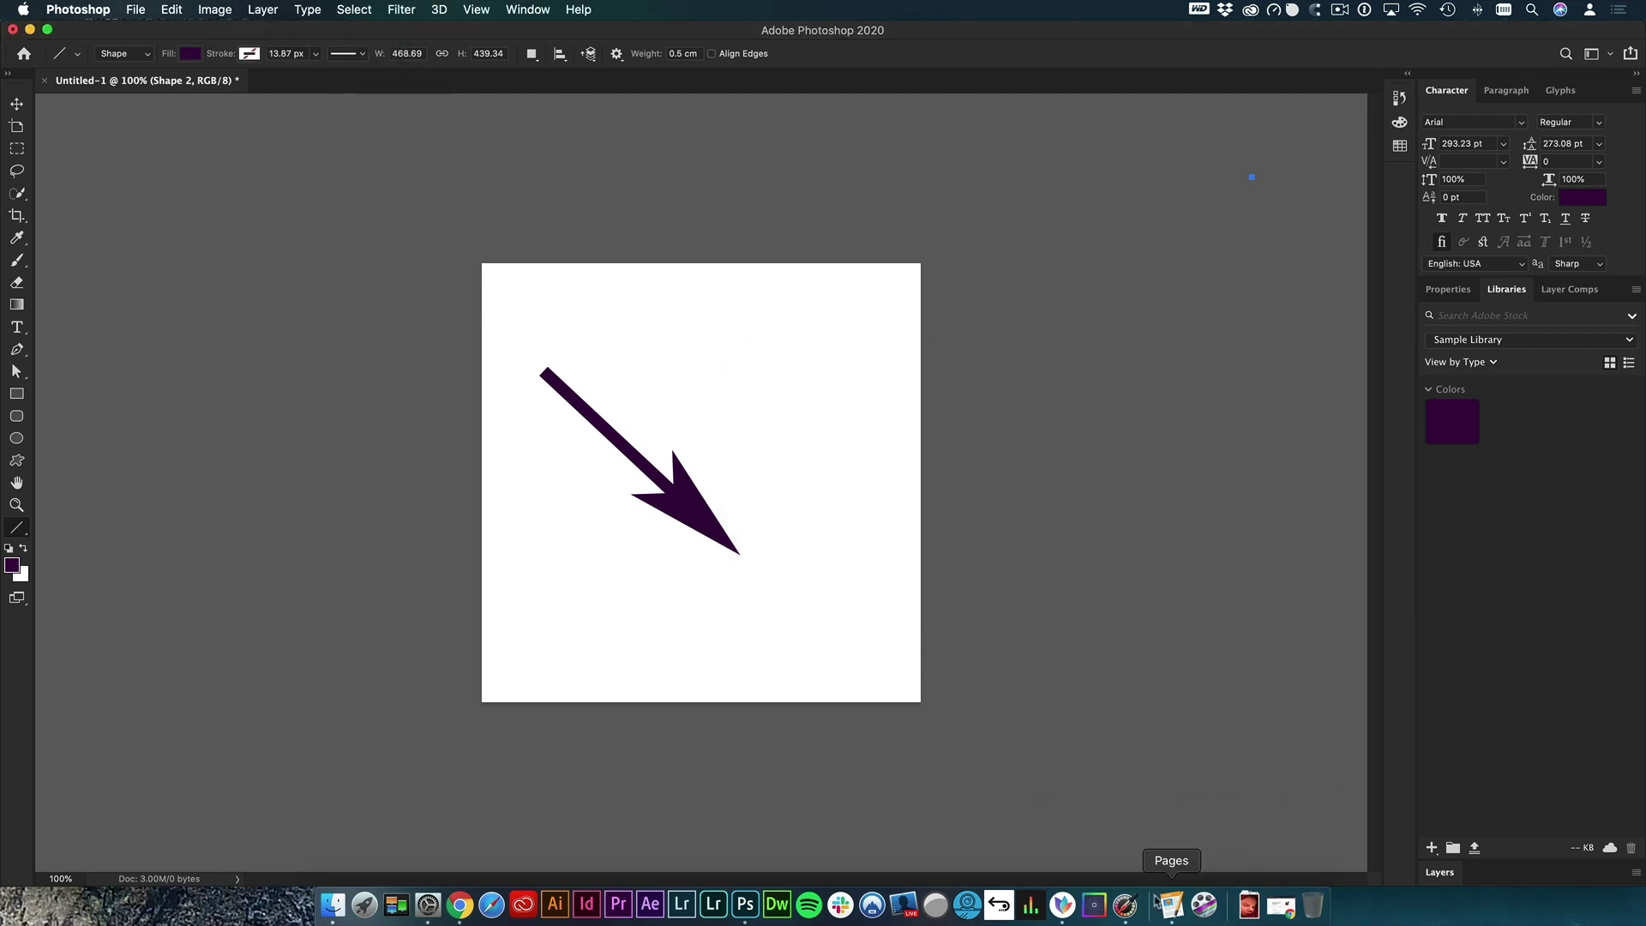
click(1126, 905)
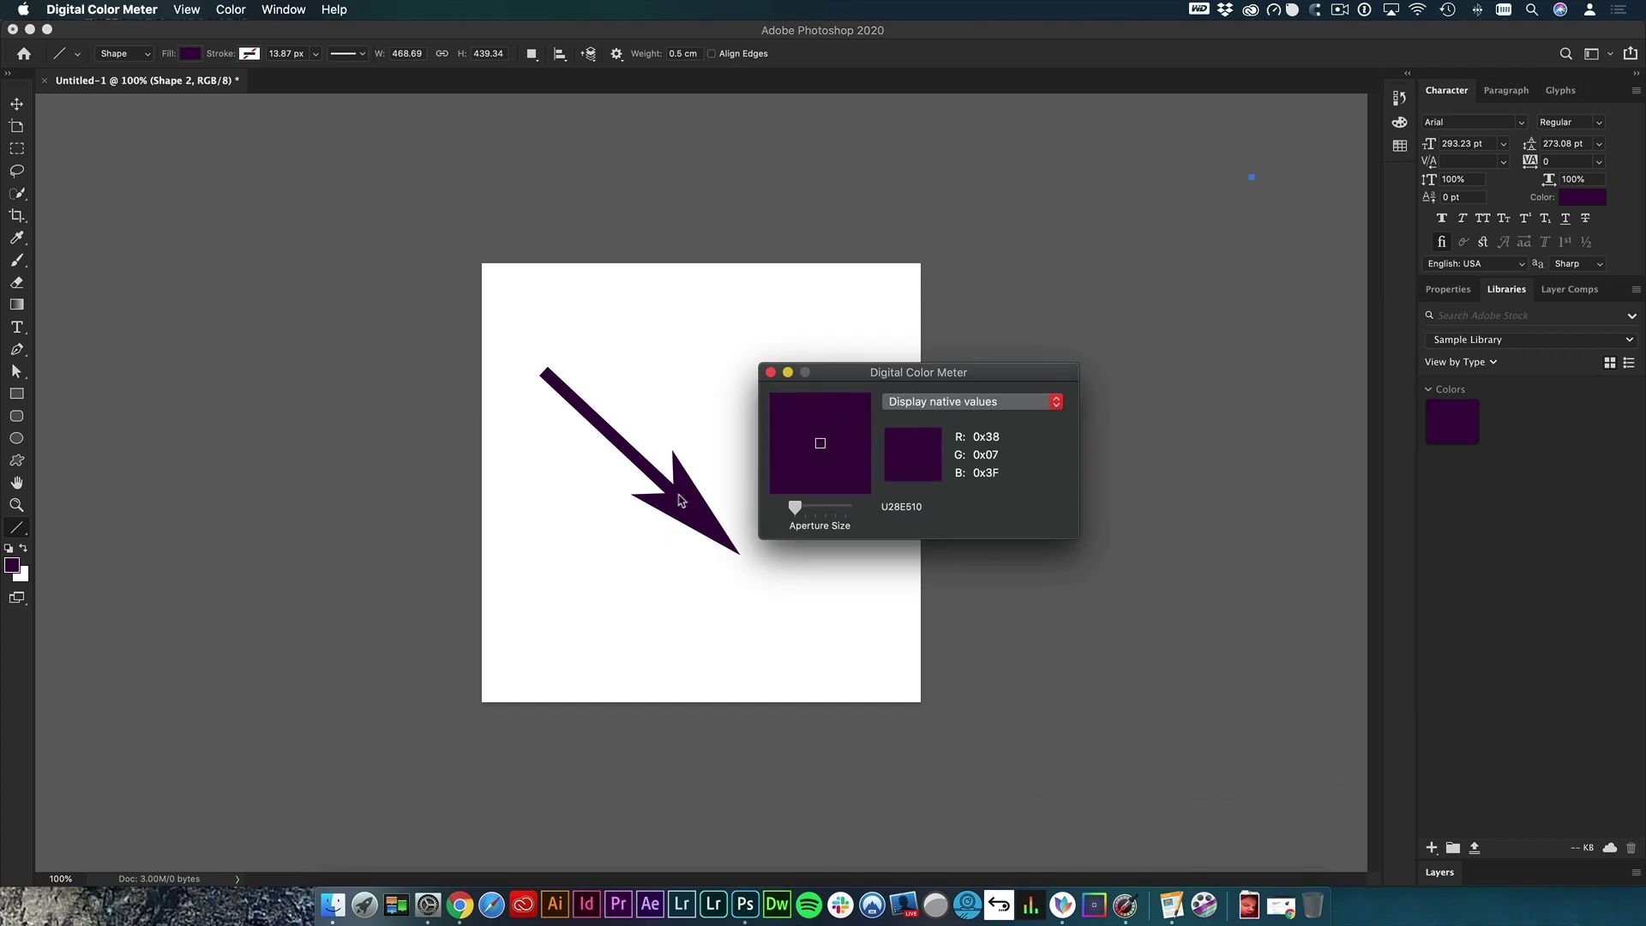